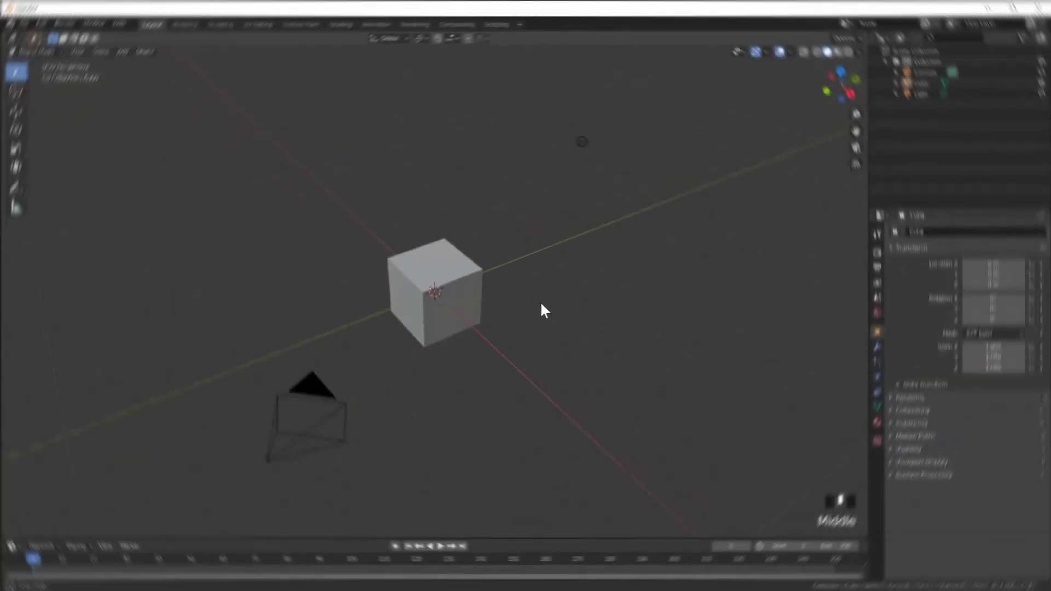
Delete the default cube, camera and light from the scene.
key(a)
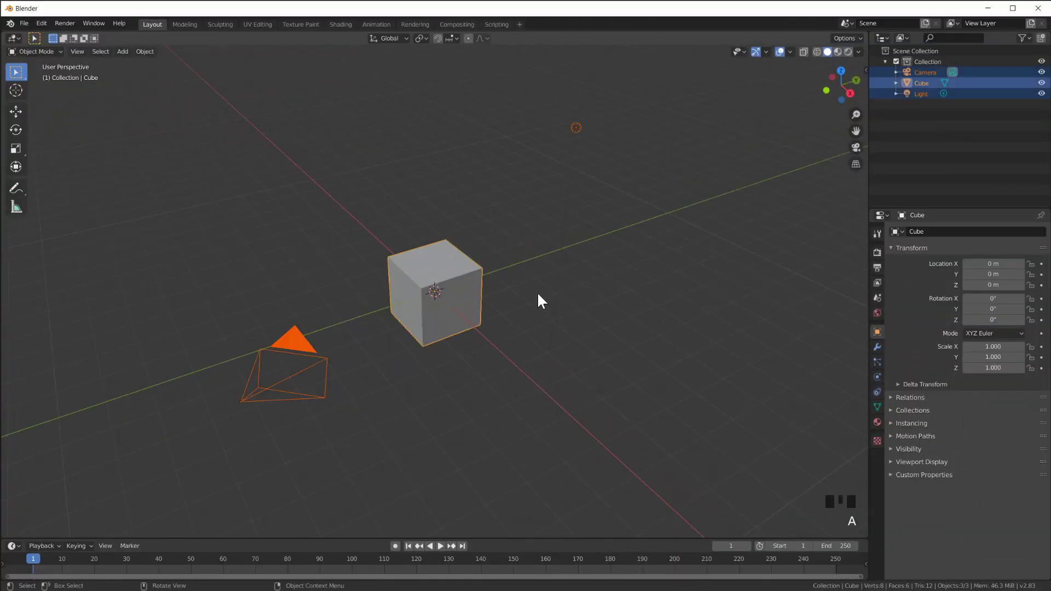
key(x)
click(519, 296)
middle_drag(515, 313, 525, 301)
Add a cylinder mesh to the empty scene.
key(shift+a)
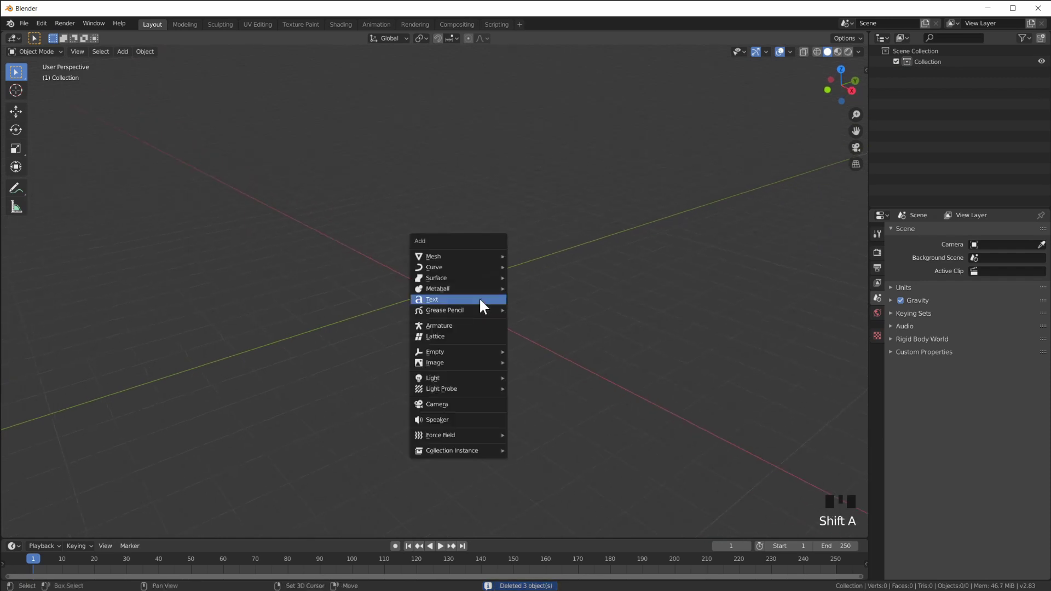
mouse_move(464, 258)
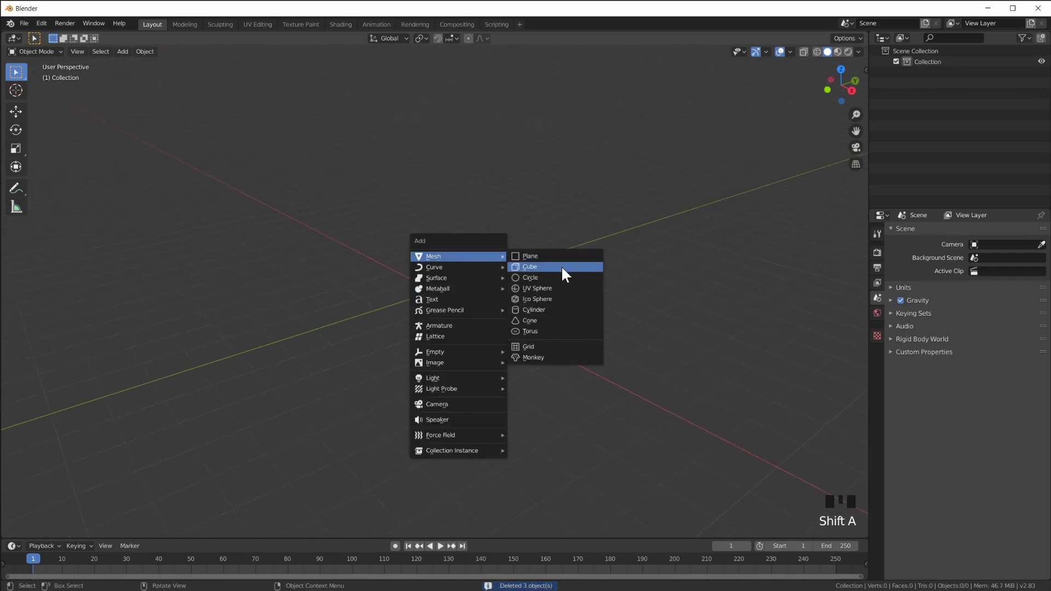
click(544, 309)
middle_drag(507, 289, 537, 277)
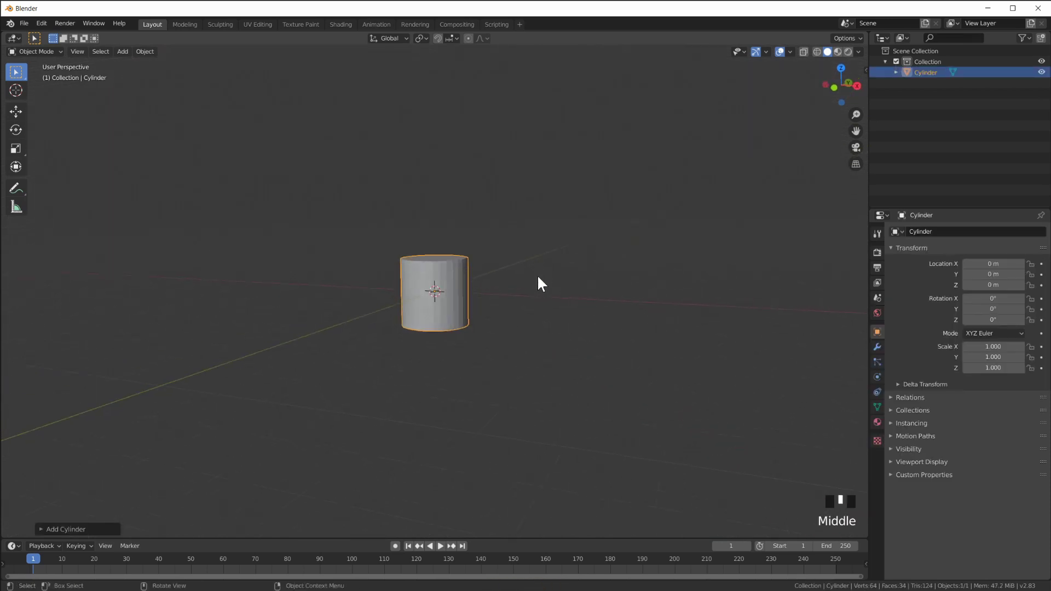
In Edit Mode, stretch the cylinder tall along Z.
key(Tab)
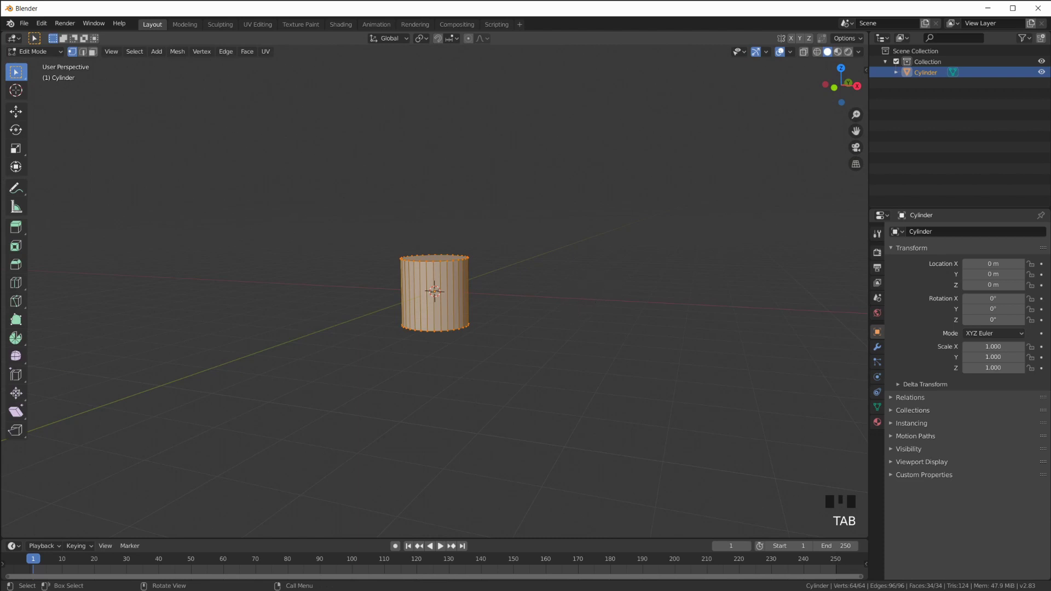
key(s)
key(z)
click(568, 316)
scroll(561, 307, down, 3)
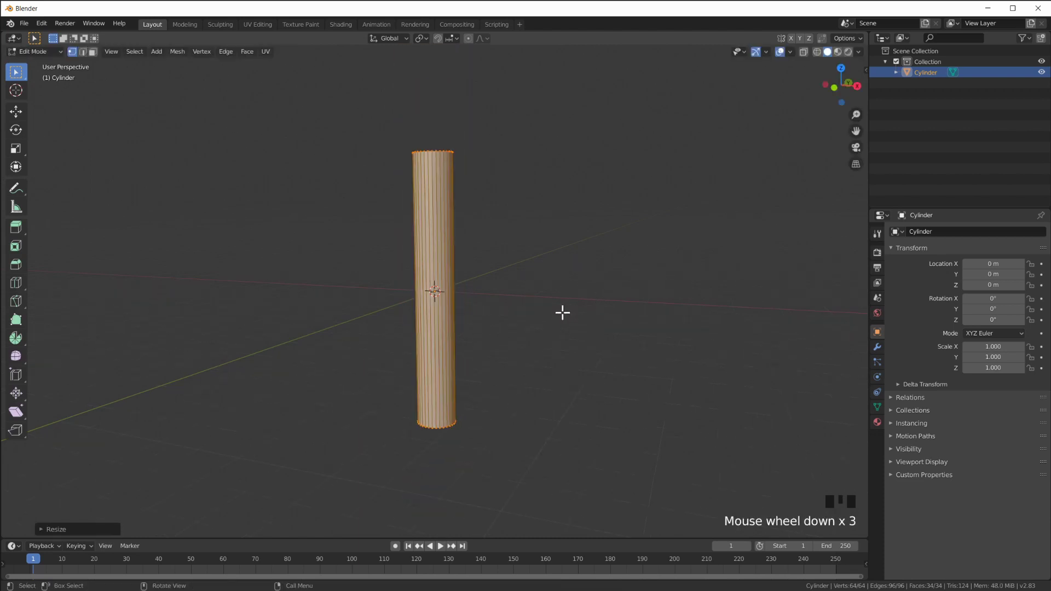
shift+middle_drag(556, 301, 547, 312)
Thin the cylinder to about half width, keeping its height fixed.
key(s)
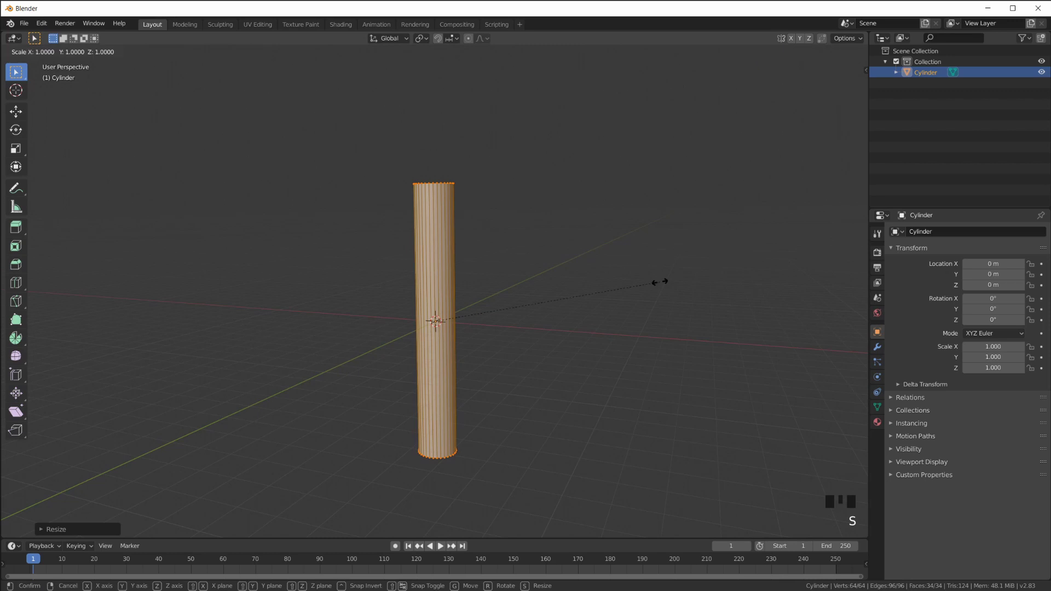
key(shift+z)
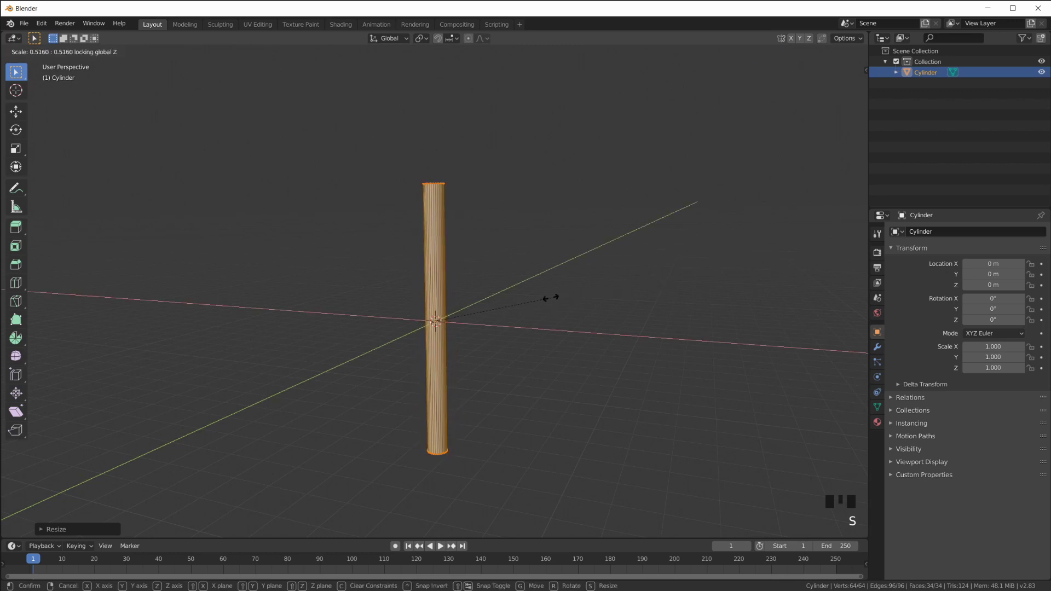
click(558, 301)
mouse_move(479, 281)
middle_down()
mouse_move(495, 312)
mouse_move(490, 263)
mouse_move(499, 298)
mouse_move(497, 284)
middle_up()
From the front view, duplicate the tall cylinder and place the copy to its right.
key(Tab)
middle_drag(509, 320, 512, 305)
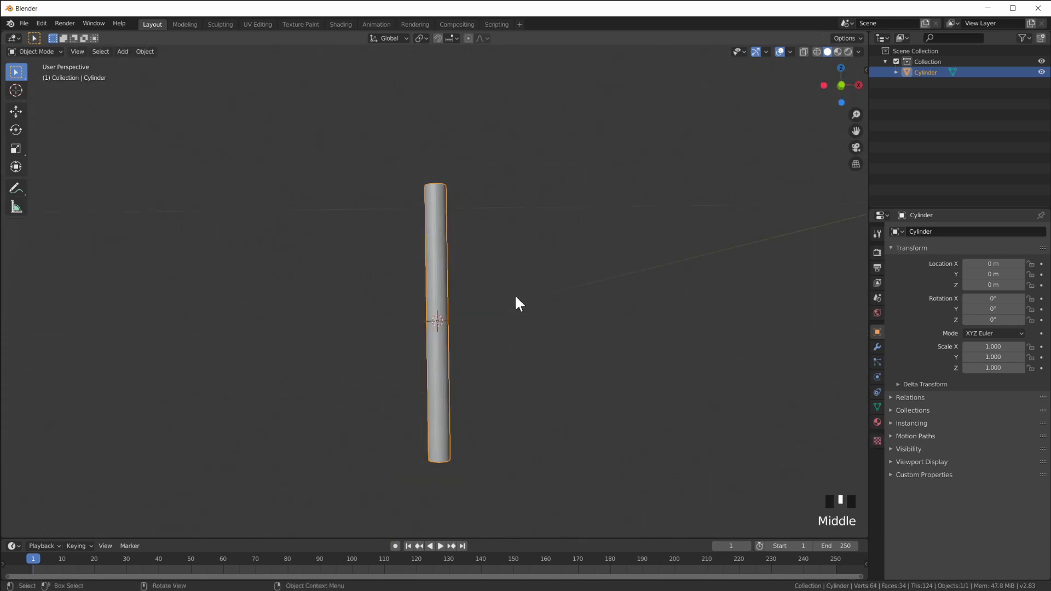
key(KP_1)
key(shift+d)
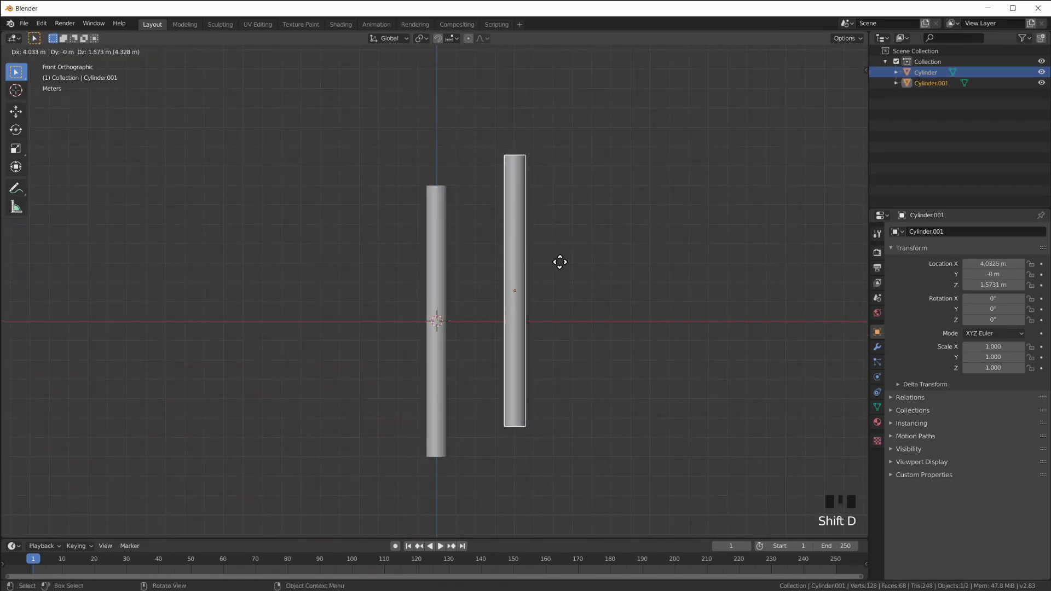
click(553, 264)
Shorten the copy along Z and lower it slightly.
key(Tab)
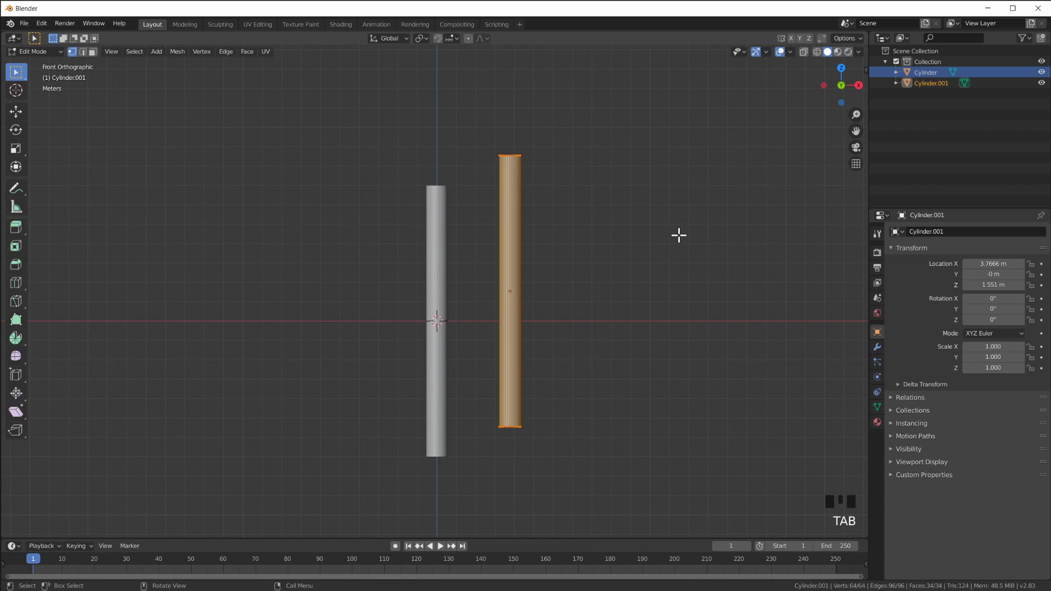
key(s)
key(z)
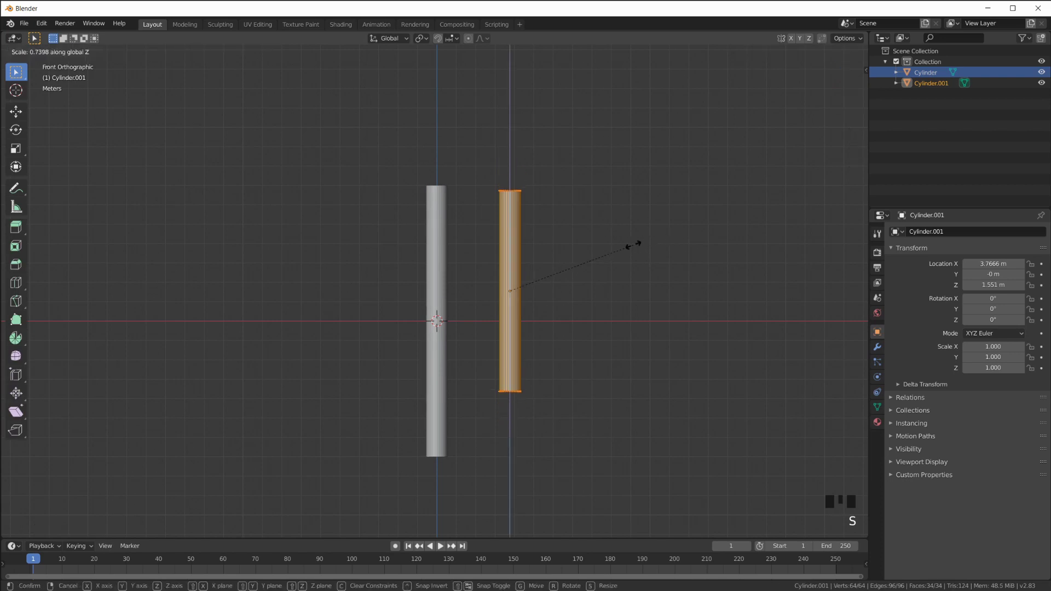
click(627, 247)
key(Tab)
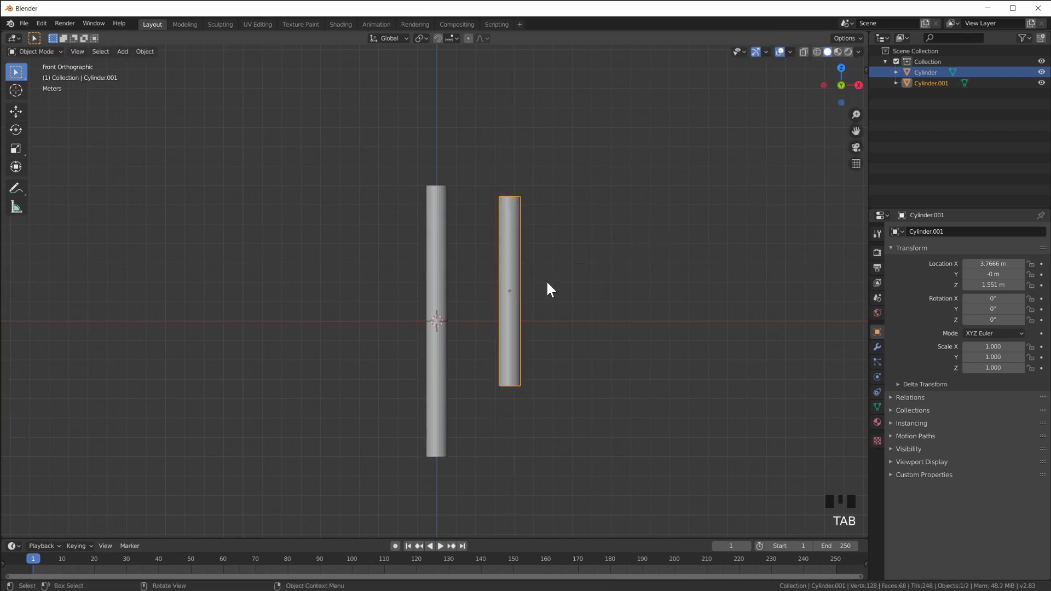
key(g)
key(z)
click(588, 277)
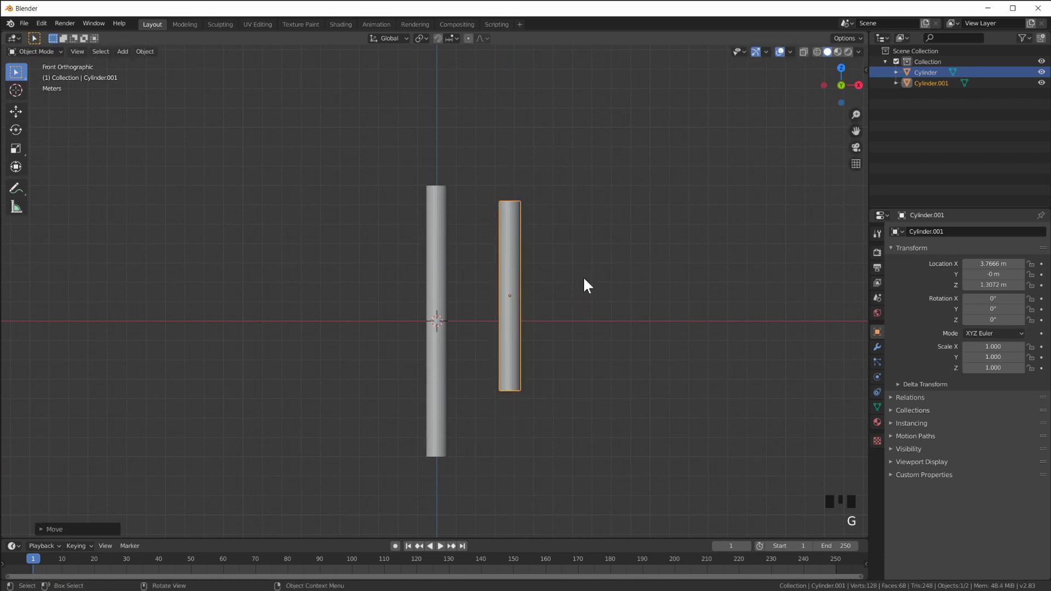
Rotate the copy to horizontal and move it near the top of the pole.
key(r)
click(537, 464)
key(g)
click(543, 438)
shift+middle_drag(543, 438, 588, 302)
scroll(556, 343, up, 1)
scroll(557, 342, up, 1)
scroll(558, 291, down, 3)
scroll(588, 308, up, 1)
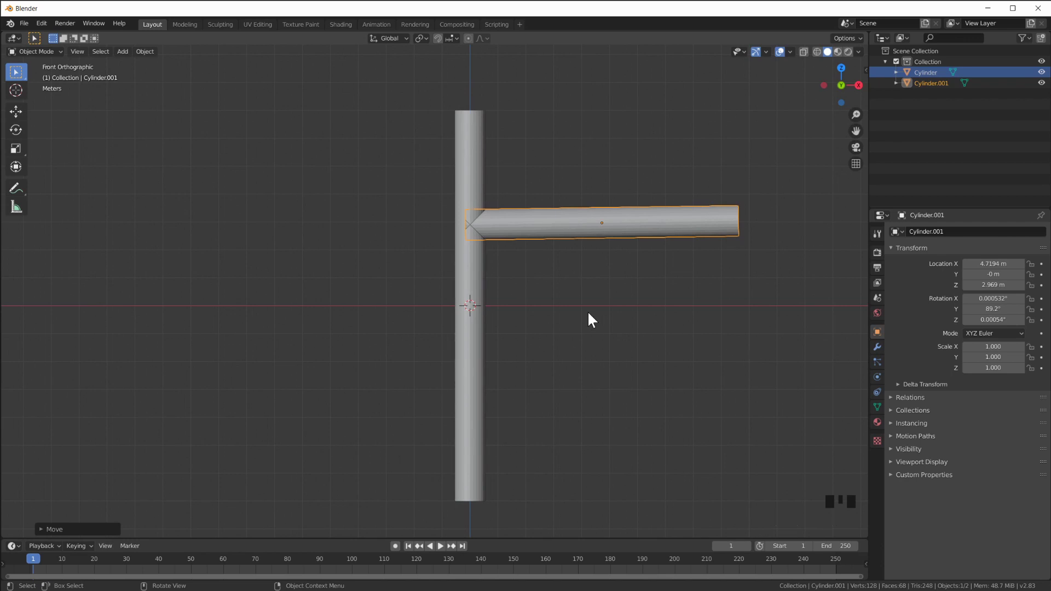
Nudge the right arm so it joins the pole.
middle_drag(589, 314, 562, 315)
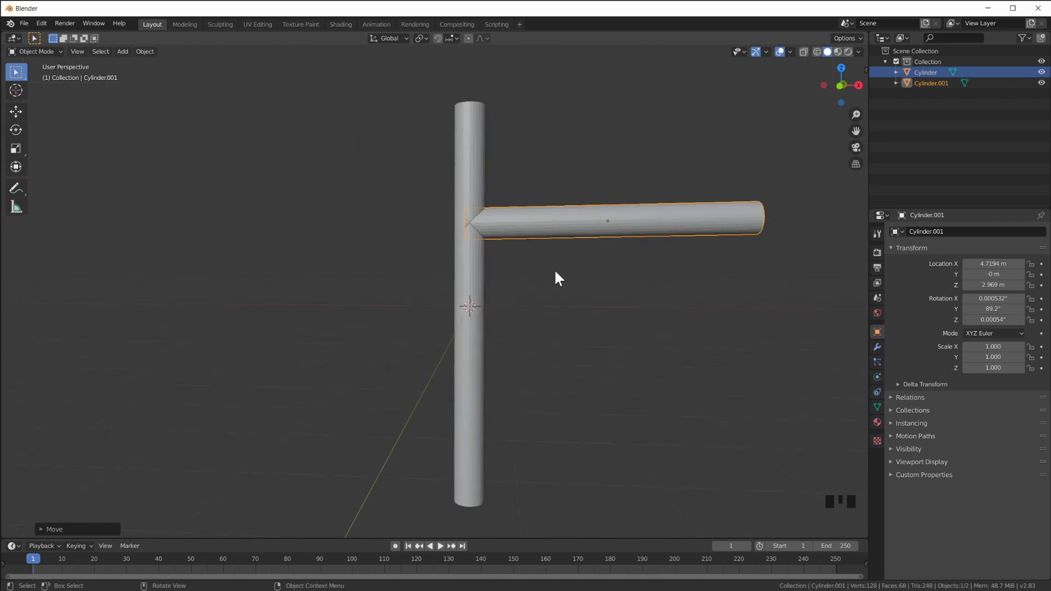
mouse_move(612, 277)
middle_down()
mouse_move(559, 291)
mouse_move(615, 280)
middle_up()
scroll(503, 174, up, 4)
shift+middle_drag(502, 171, 509, 243)
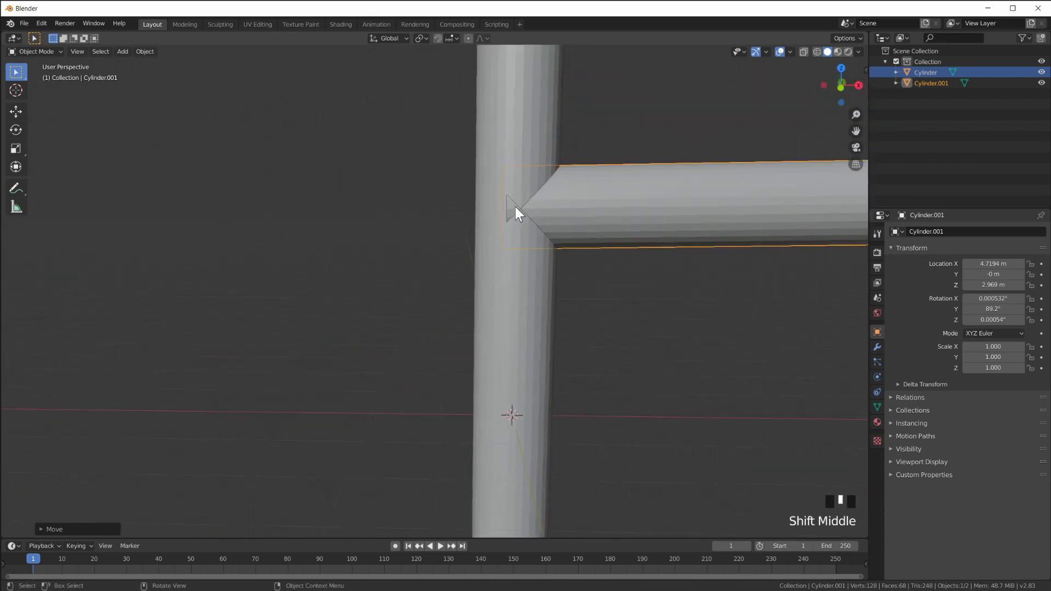
scroll(553, 274, down, 4)
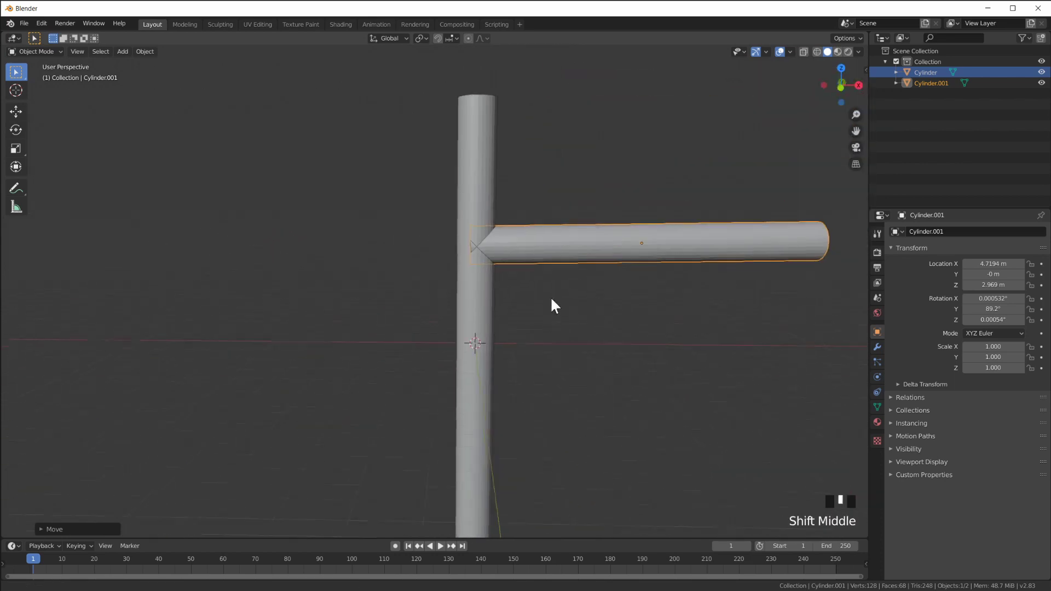
key(g)
click(557, 265)
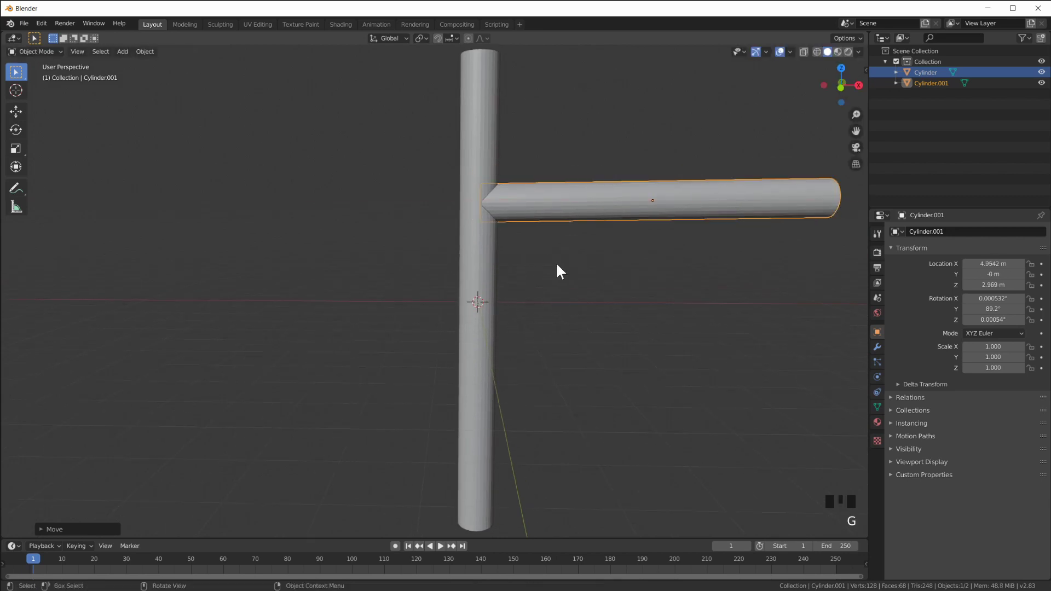
scroll(574, 311, down, 2)
Duplicate the arm to the left side of the pole, tilted slightly upward.
key(KP_1)
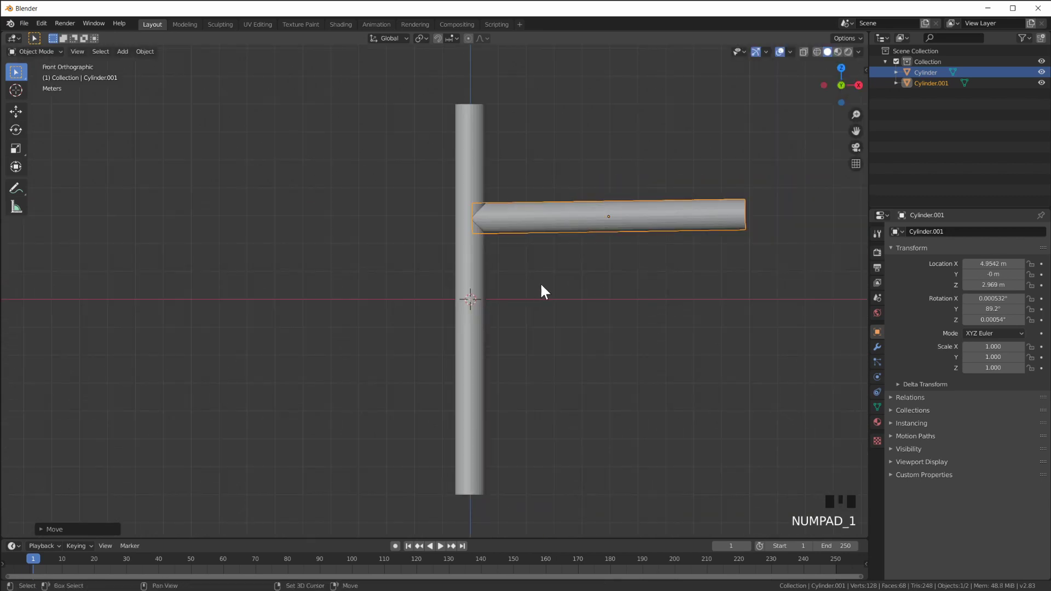
key(shift+d)
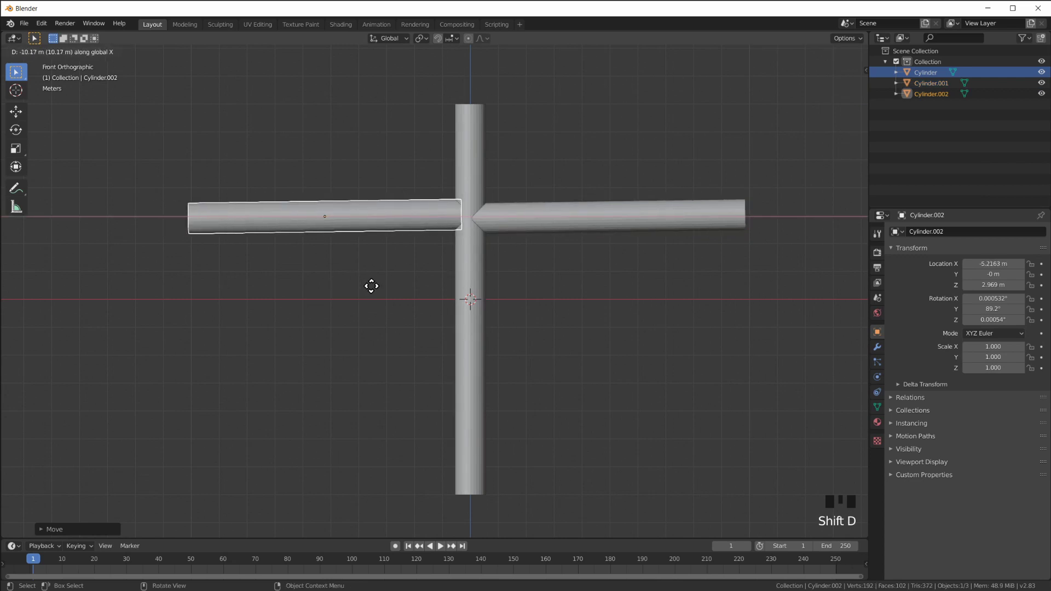
click(371, 286)
key(g)
click(593, 351)
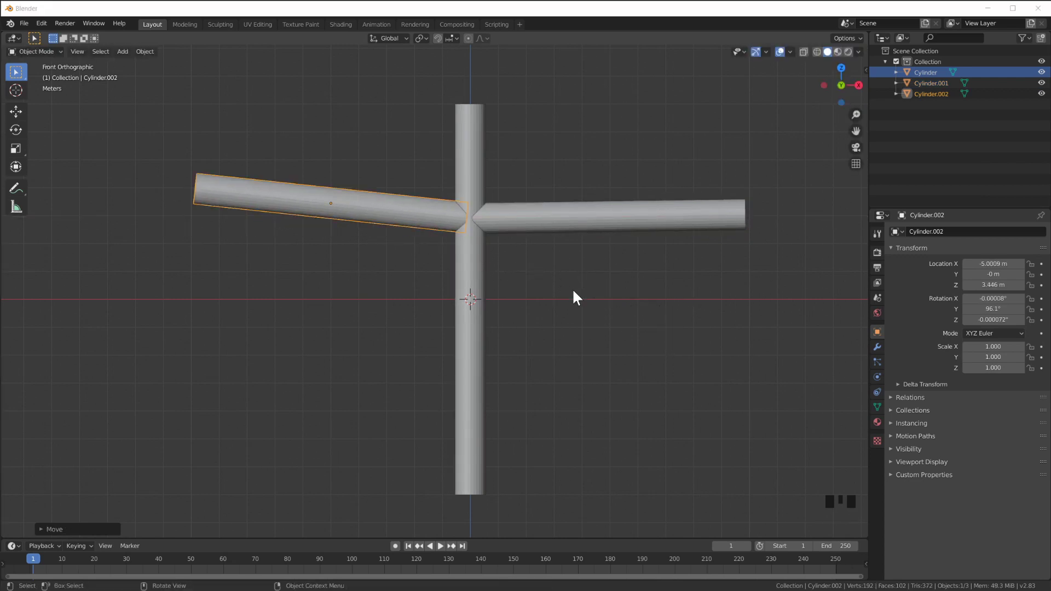
scroll(574, 297, up, 1)
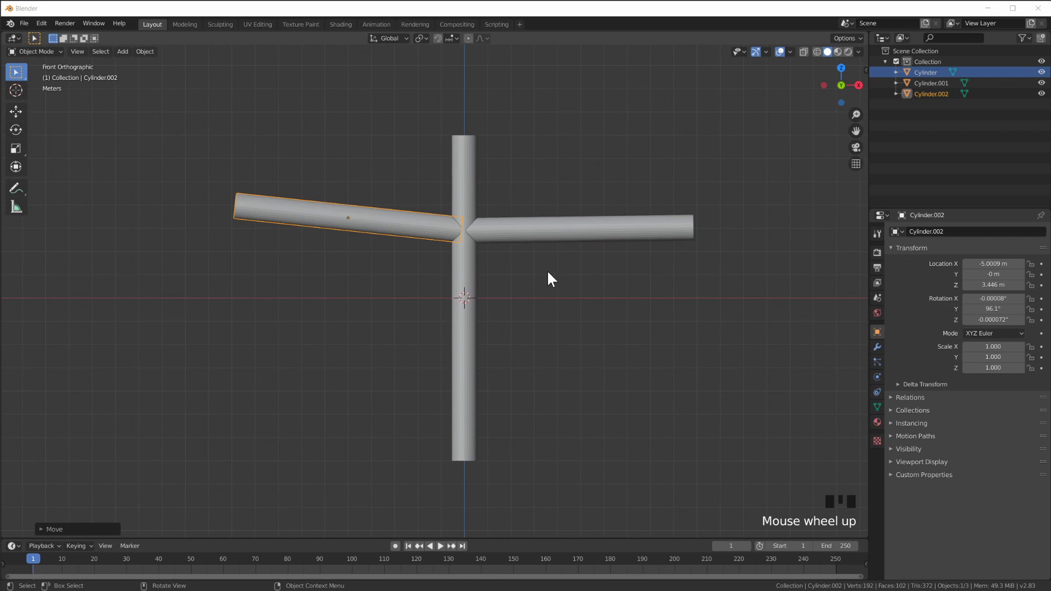
mouse_move(547, 277)
middle_down()
mouse_move(560, 300)
mouse_move(512, 313)
mouse_move(561, 291)
mouse_move(546, 294)
middle_up()
scroll(540, 238, up, 2)
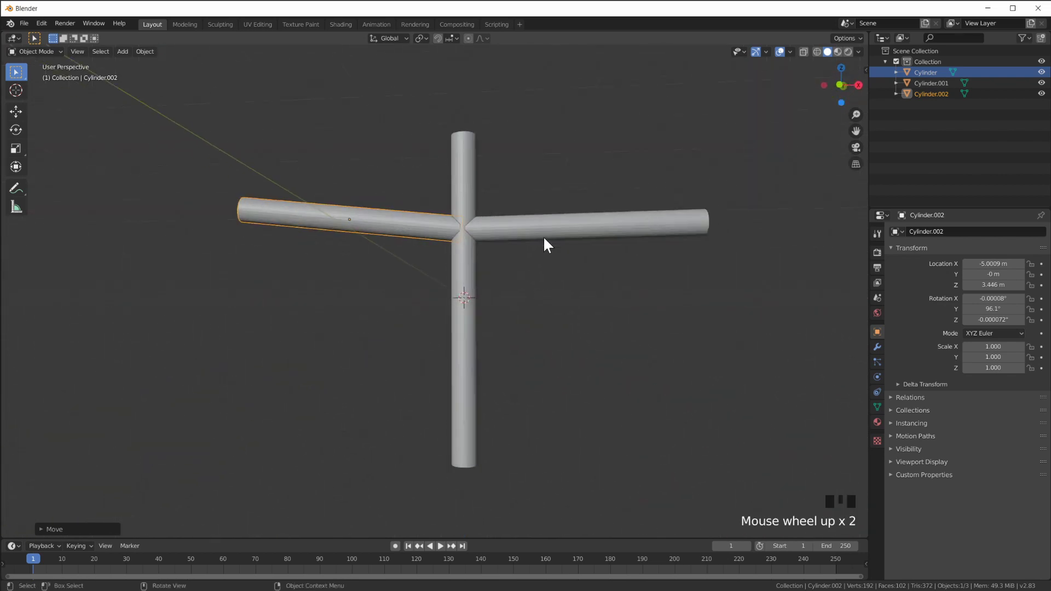
Show the sidebar and select all three cylinders.
key(n)
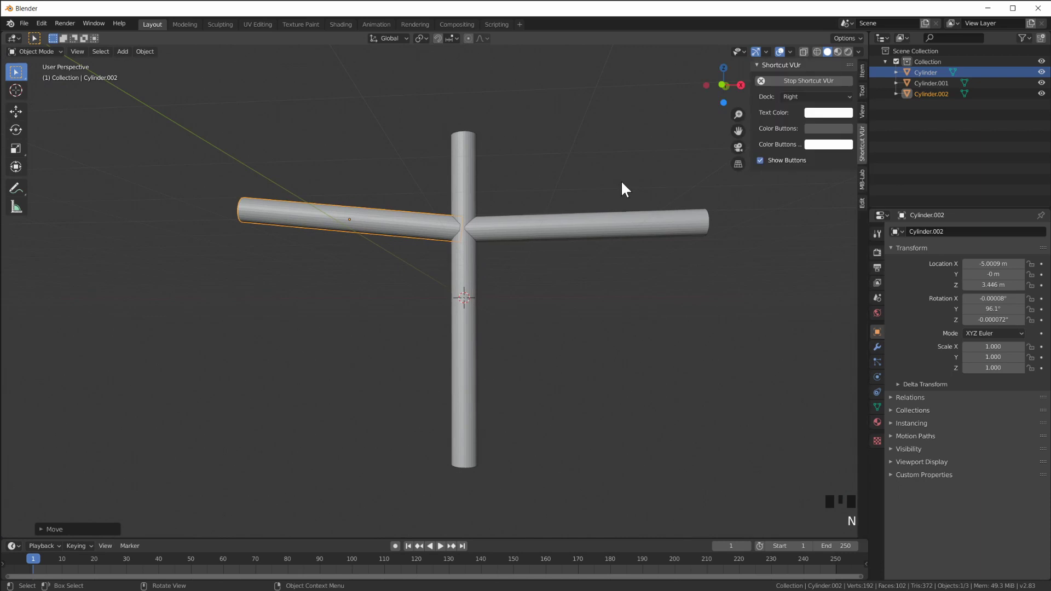
shift+click(458, 197)
shift+click(548, 230)
mouse_move(610, 223)
middle_down()
mouse_move(601, 318)
mouse_move(613, 233)
middle_up()
shift+middle_drag(655, 176, 662, 176)
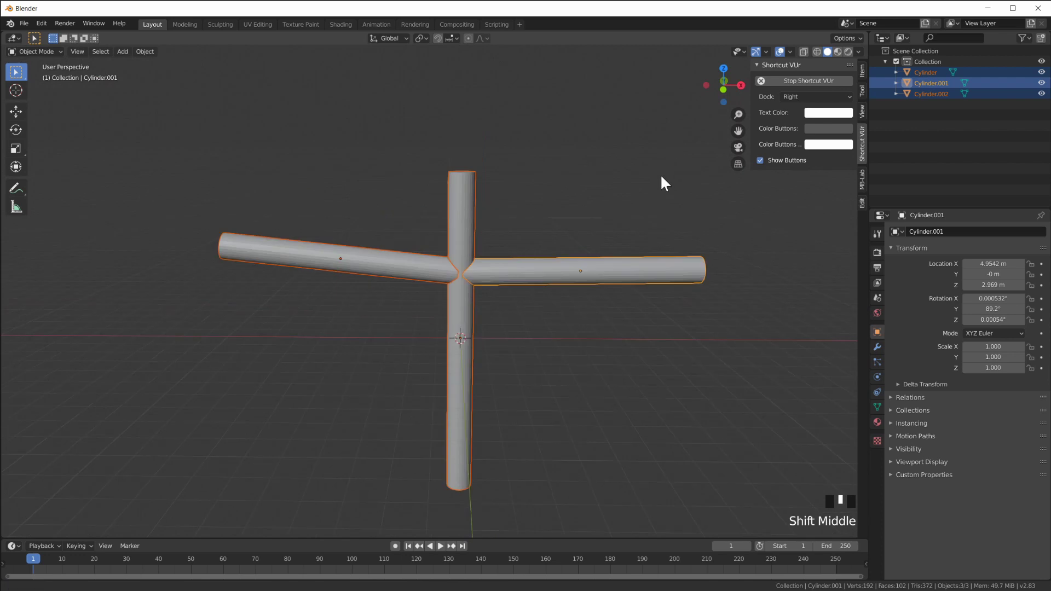
Fuse them with Bool Tool's Auto Boolean Union and inspect the merged mesh.
click(862, 92)
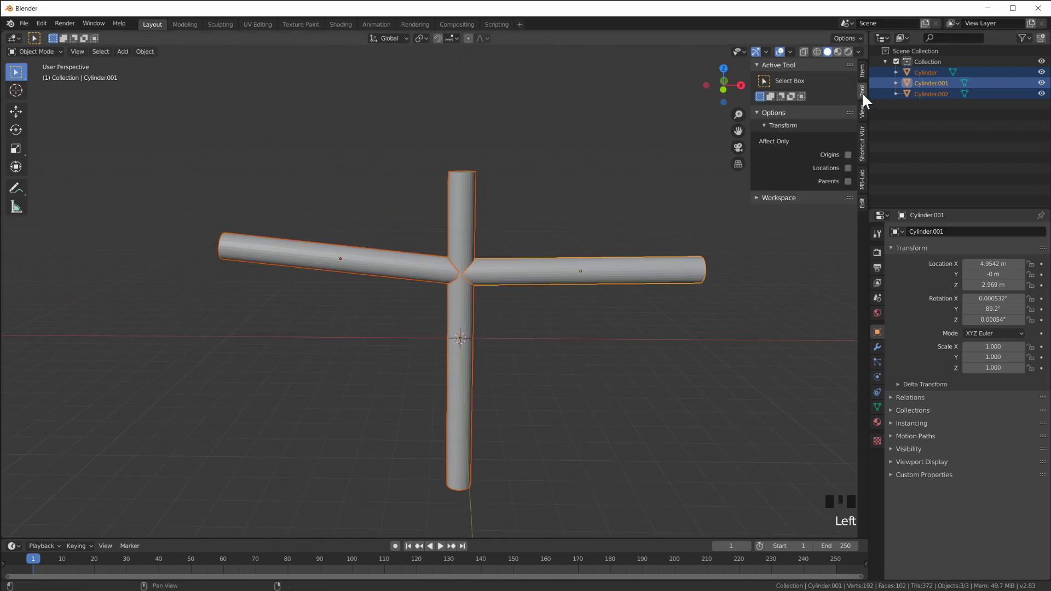
click(862, 202)
click(757, 66)
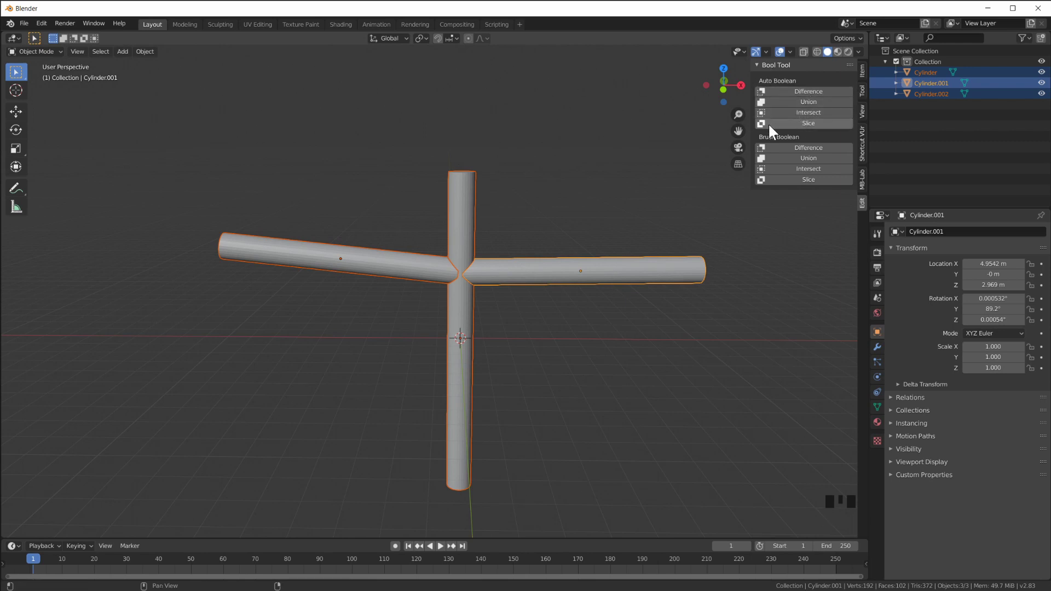
click(802, 101)
scroll(570, 241, up, 3)
middle_drag(571, 243, 535, 223)
key(Tab)
scroll(535, 225, down, 4)
key(Tab)
middle_drag(588, 258, 587, 230)
Duplicate the cross in place as Cylinder.002, hide Cylinder.001, and select the copy.
key(shift+d)
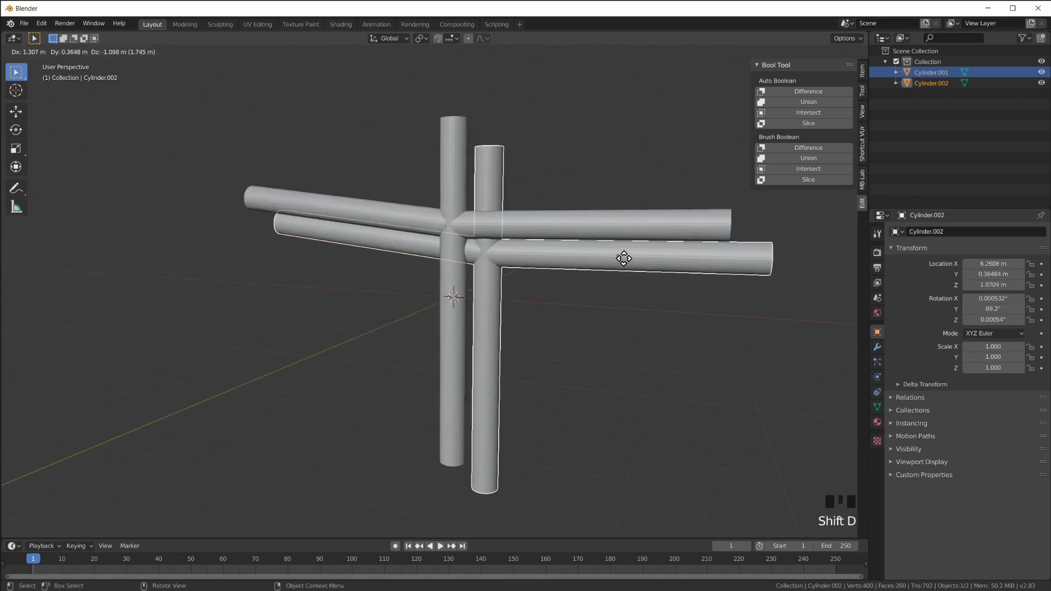
key(Escape)
click(1042, 72)
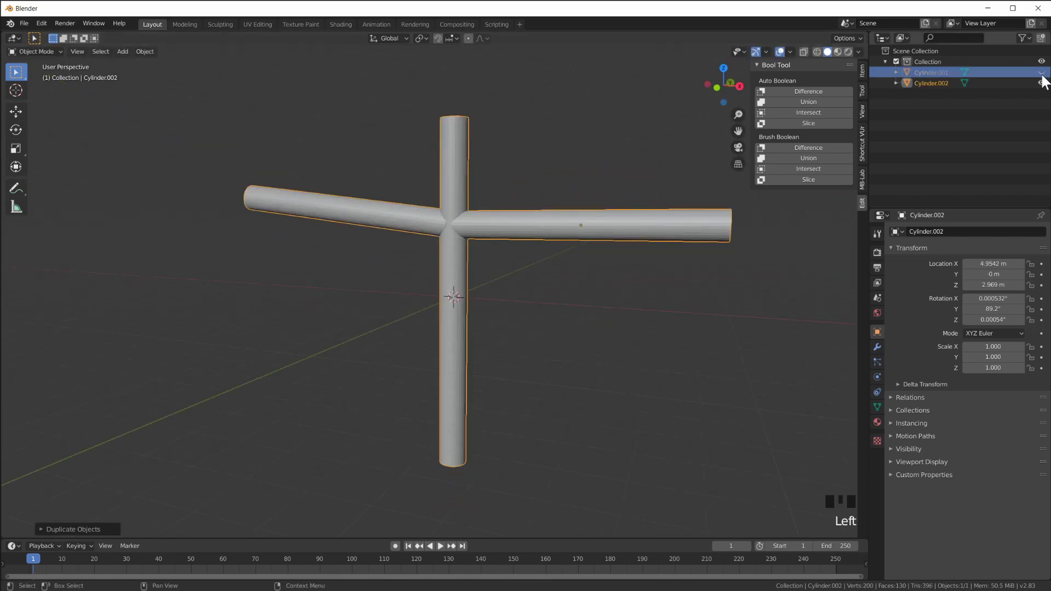
click(1023, 38)
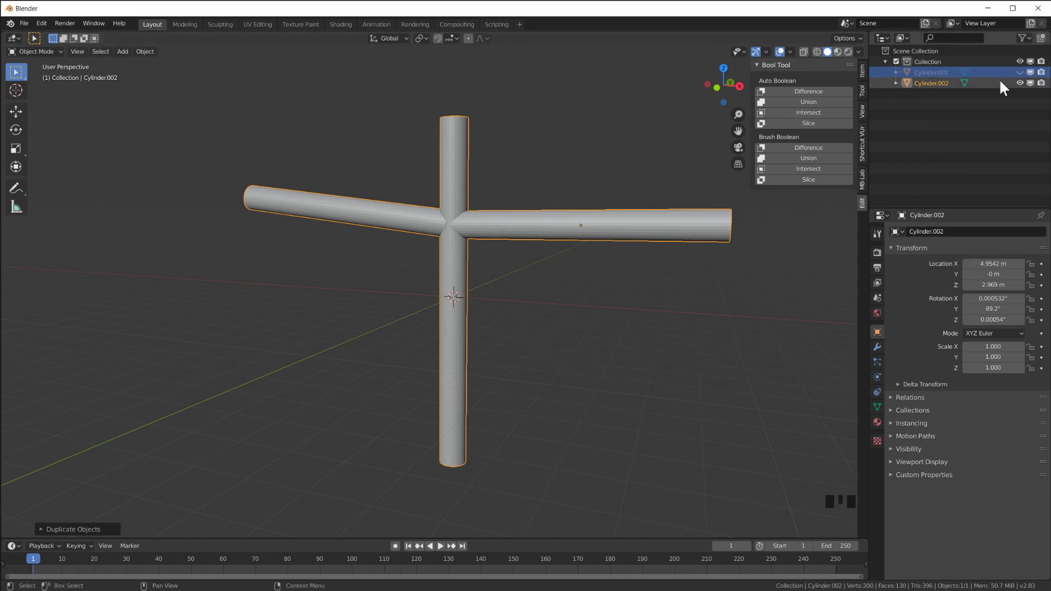
click(934, 78)
click(934, 83)
scroll(603, 280, up, 2)
scroll(618, 291, down, 3)
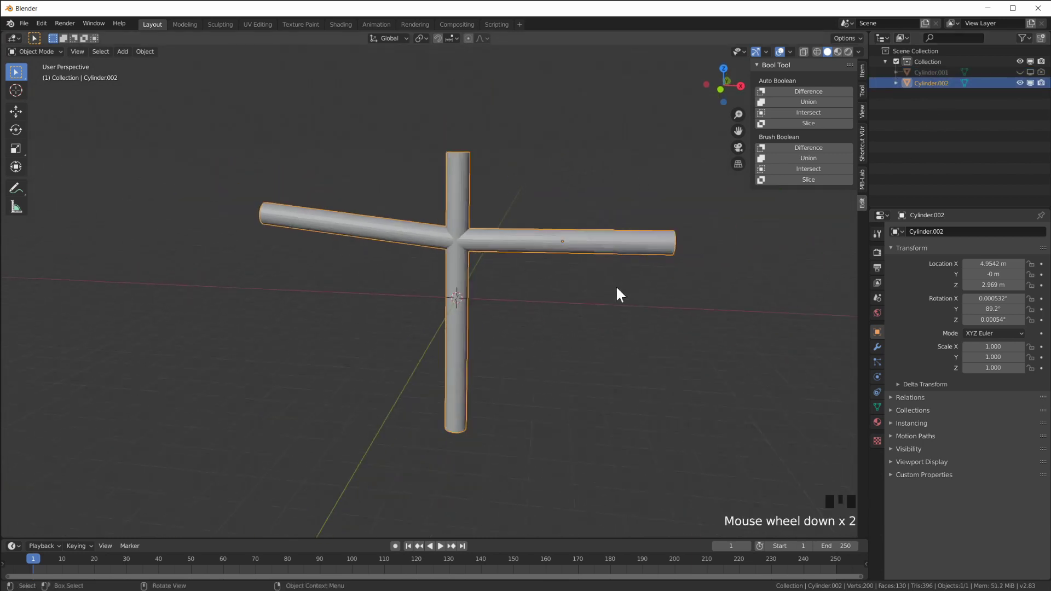
click(935, 77)
click(931, 83)
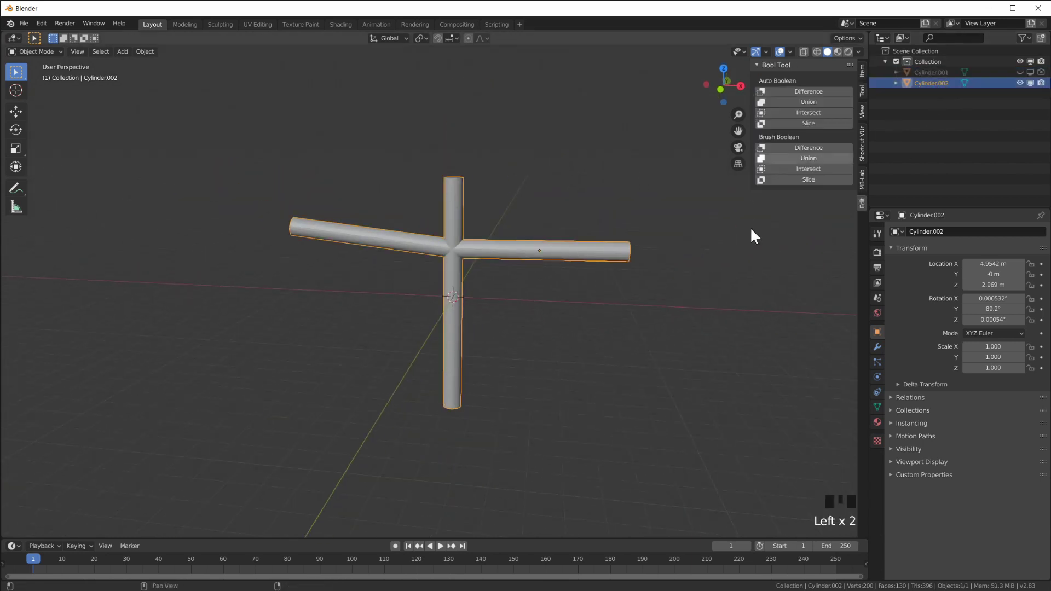
middle_drag(632, 303, 586, 306)
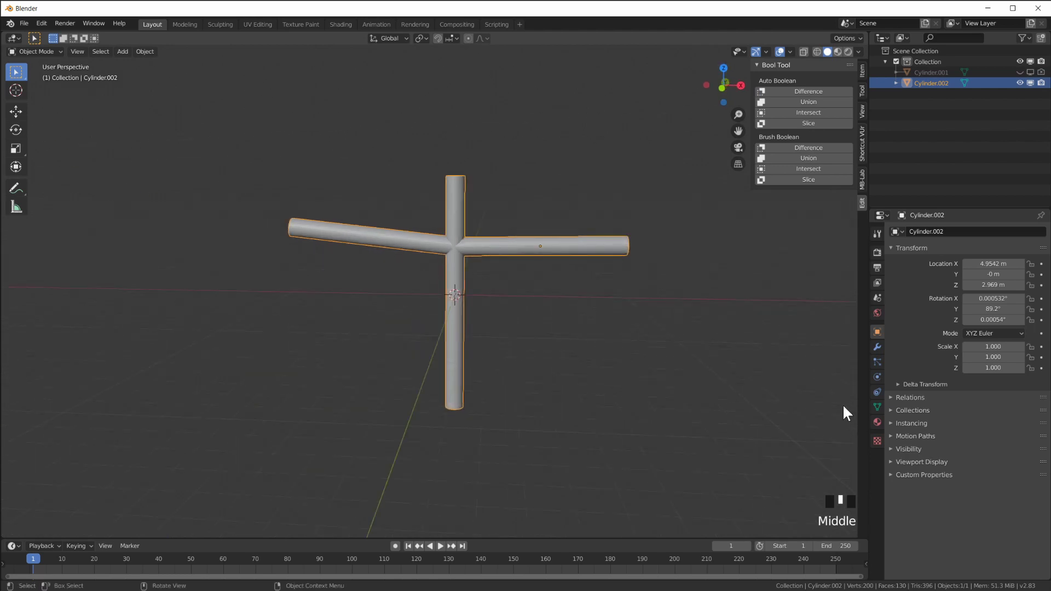
In Object Data properties, set the Remesh voxel size to 0.25 m.
click(878, 407)
scroll(552, 310, up, 4)
key(KP_1)
scroll(540, 302, down, 2)
click(862, 71)
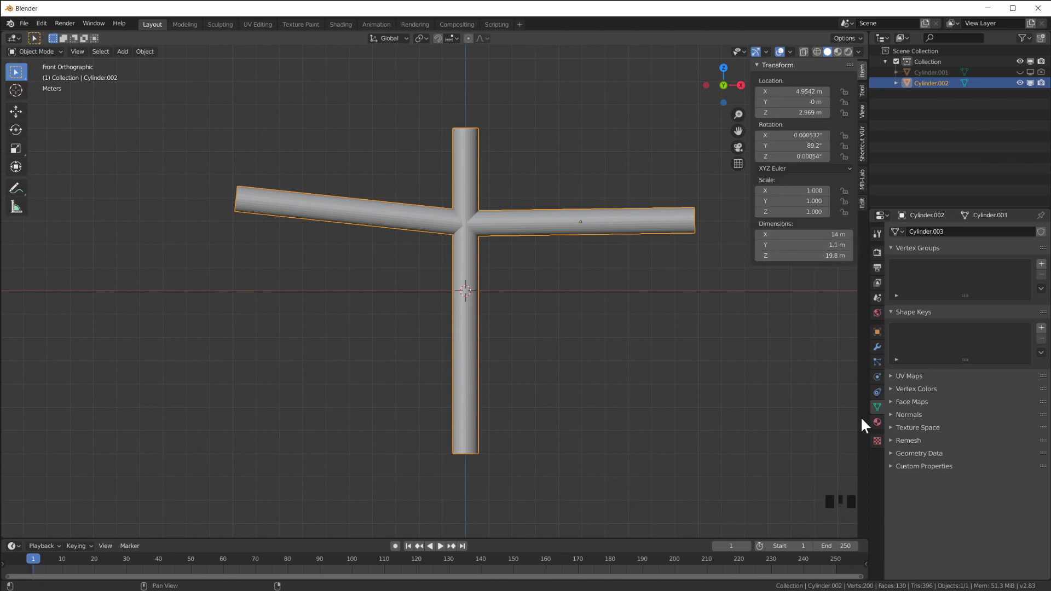
click(895, 441)
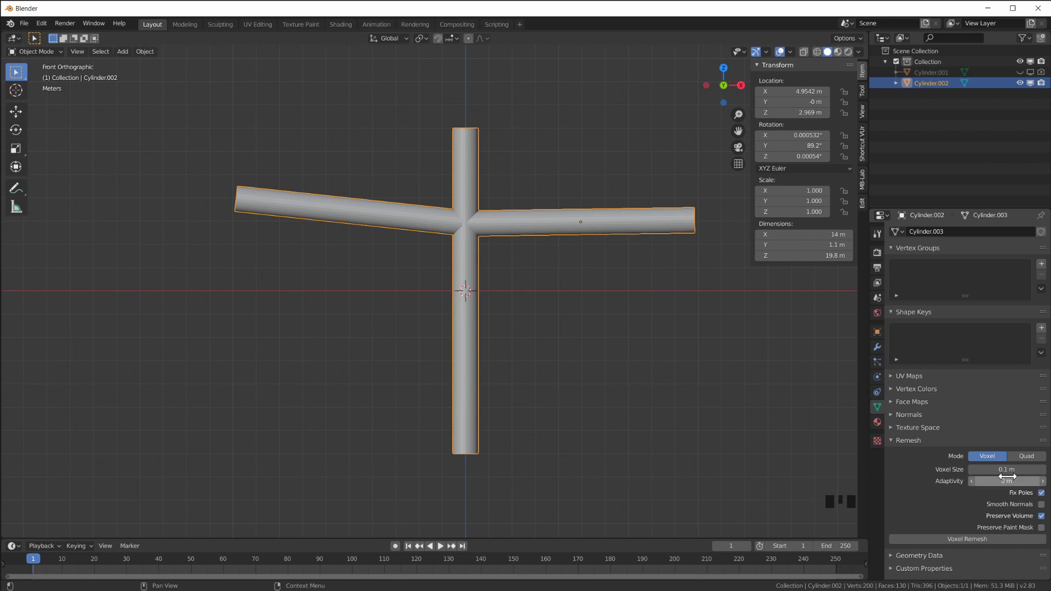
click(1009, 471)
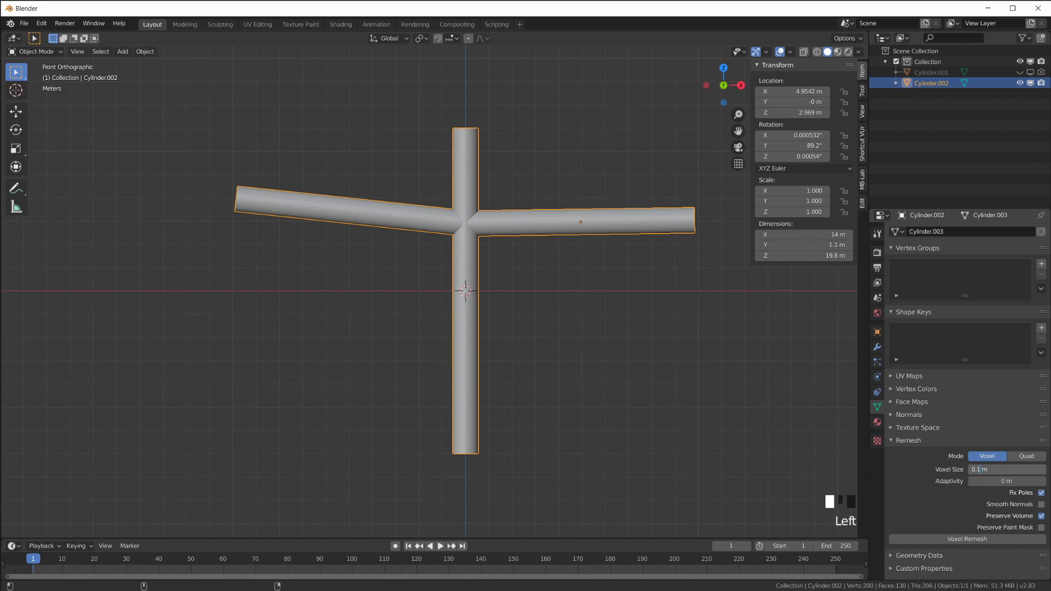
key(shift+Left)
text(2)
key(Return)
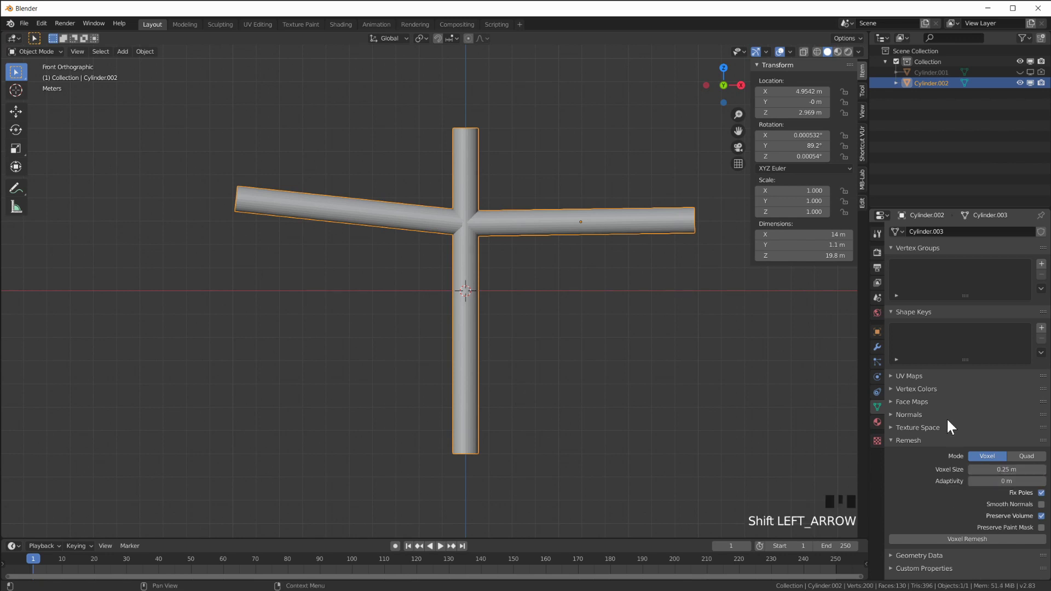
Apply Voxel Remesh and inspect the resulting even mesh in Edit Mode.
click(961, 538)
scroll(556, 214, up, 5)
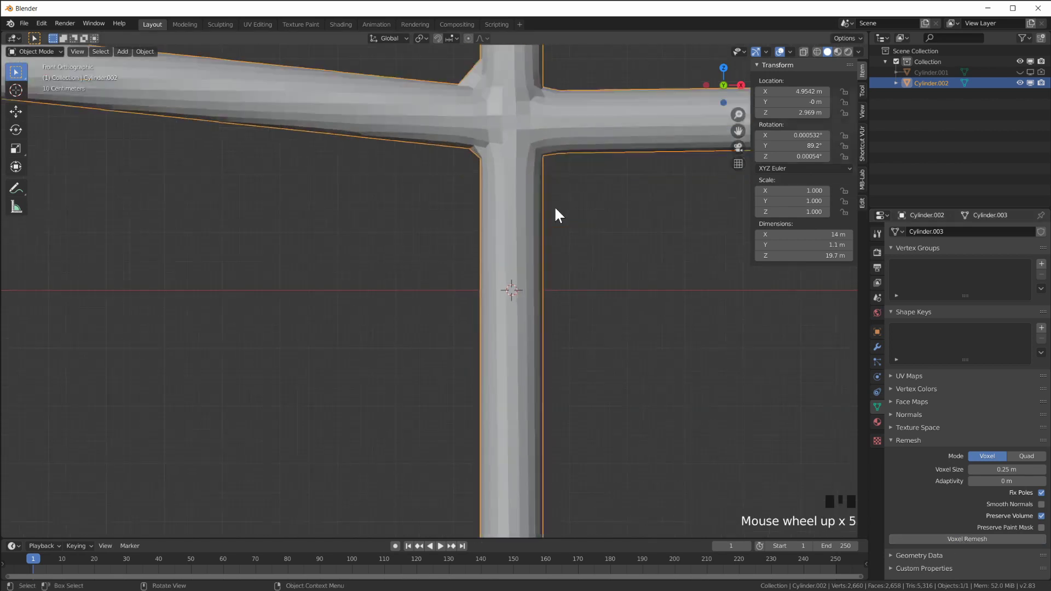
key(Tab)
scroll(555, 207, down, 4)
scroll(556, 207, up, 2)
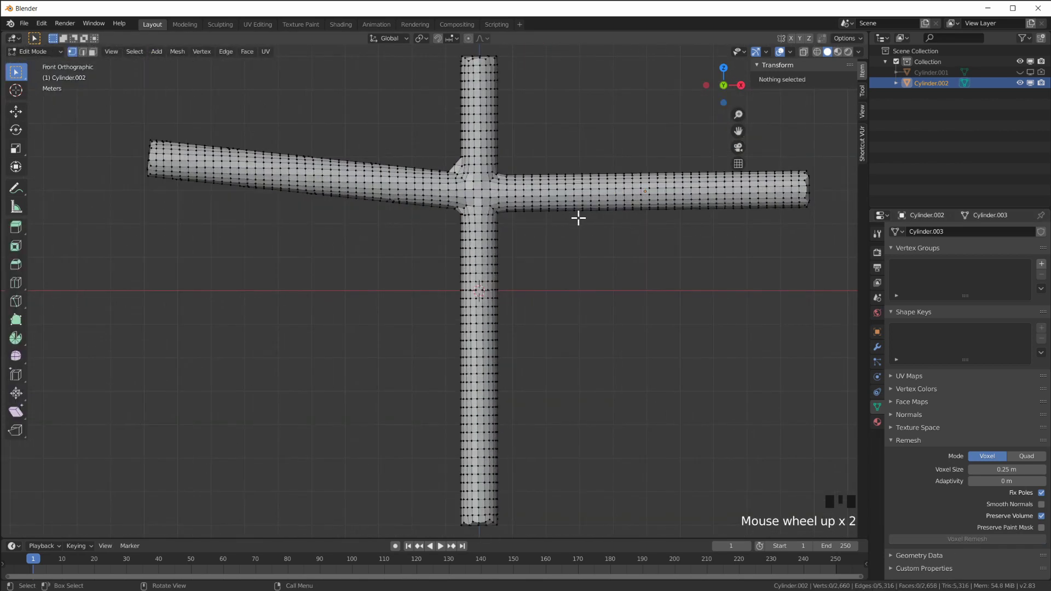
key(Tab)
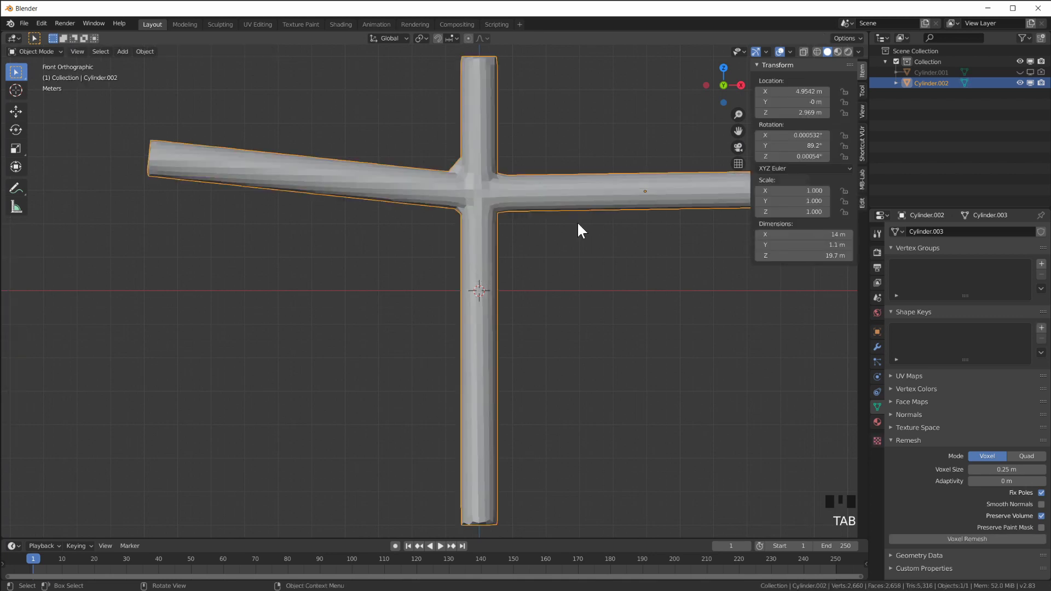
scroll(579, 229, down, 3)
middle_drag(580, 232, 544, 292)
scroll(552, 251, up, 2)
scroll(568, 245, down, 3)
scroll(545, 287, up, 2)
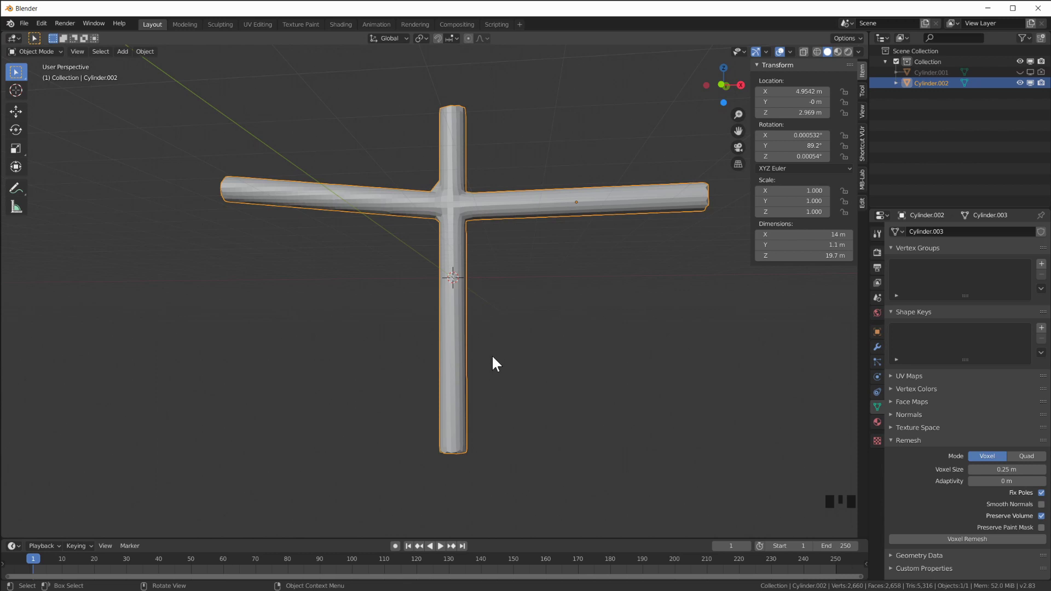
In Edit Mode, delete the bottom cap faces of the vertical tube.
mouse_move(495, 346)
middle_down()
mouse_move(492, 369)
mouse_move(493, 328)
middle_up()
scroll(474, 404, up, 3)
shift+middle_drag(474, 404, 448, 382)
scroll(448, 394, up, 2)
key(Tab)
scroll(452, 405, up, 2)
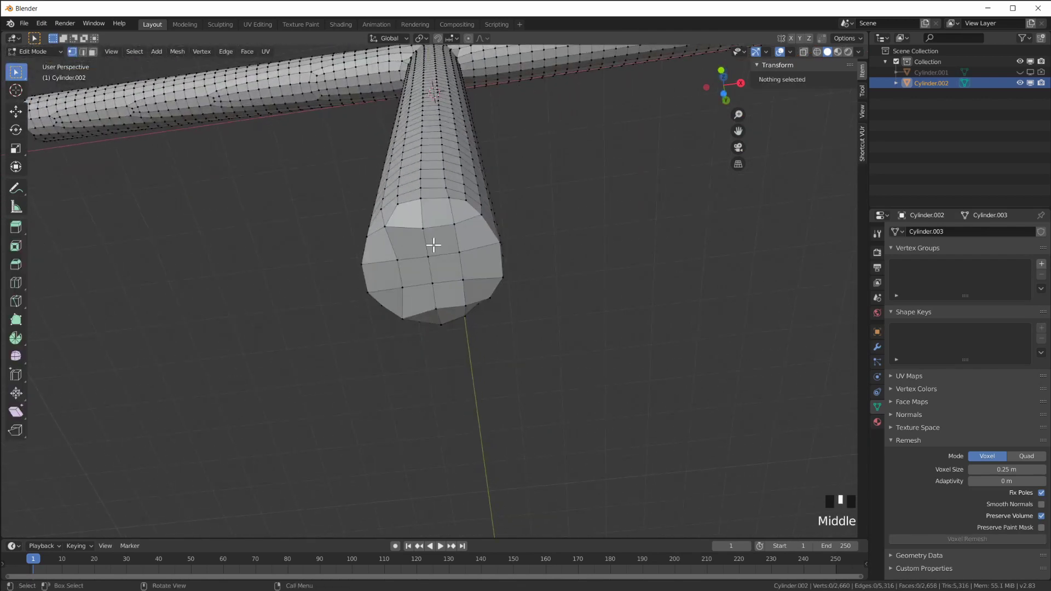
key(3)
key(c)
mouse_move(422, 258)
mouse_down()
mouse_move(433, 293)
mouse_move(467, 259)
mouse_move(459, 297)
mouse_up()
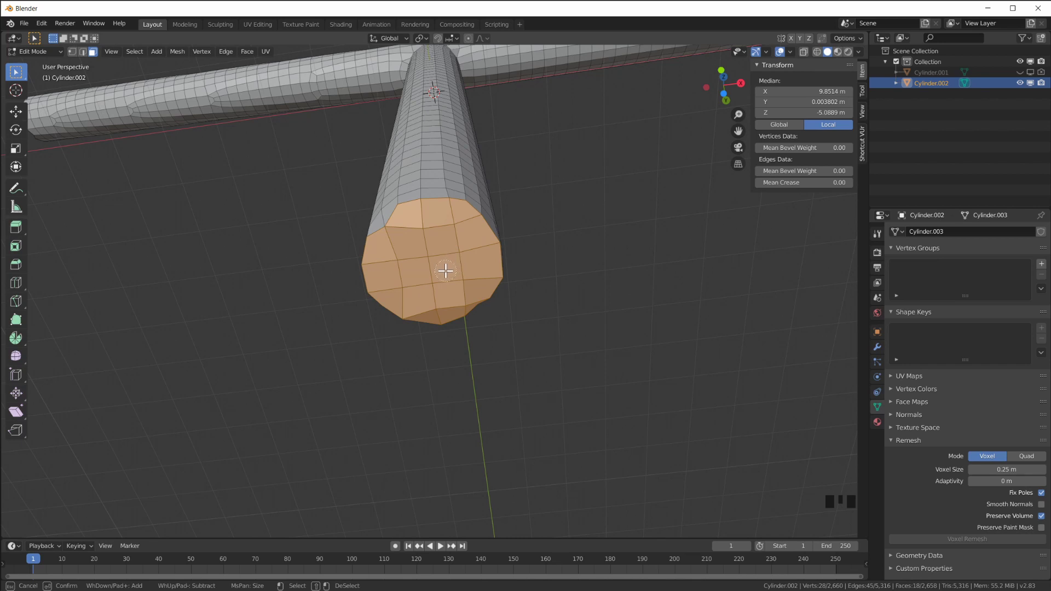
right_click(440, 255)
key(x)
click(427, 289)
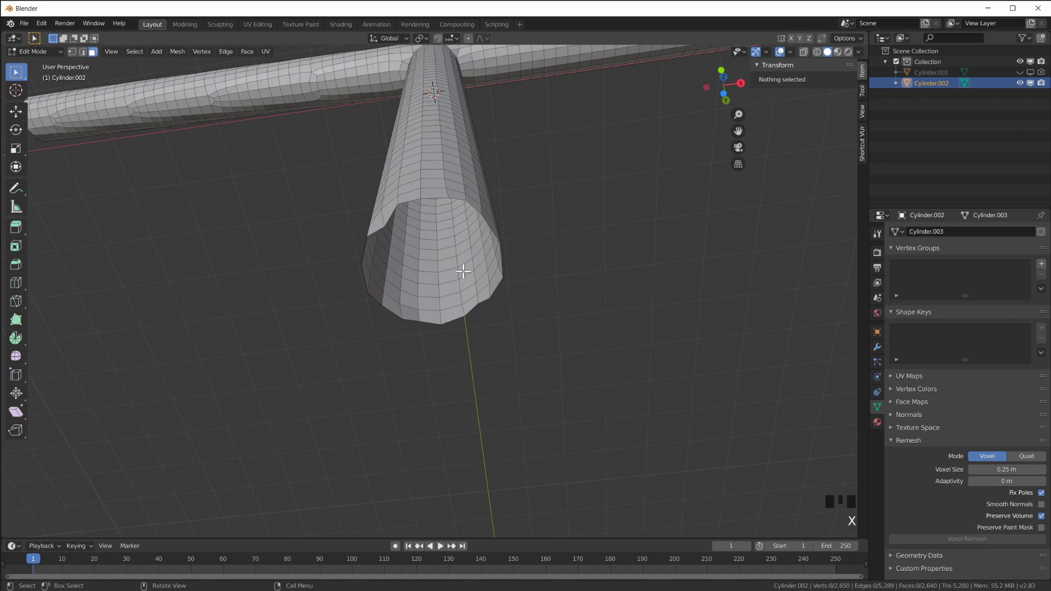
Select the open bottom rim loop and flatten it level with zero Z scale.
middle_drag(485, 258, 500, 328)
key(Tab)
key(Tab)
key(1)
alt+shift+click(435, 311)
key(s)
key(x)
key(z)
key(0)
key(Return)
scroll(481, 322, down, 2)
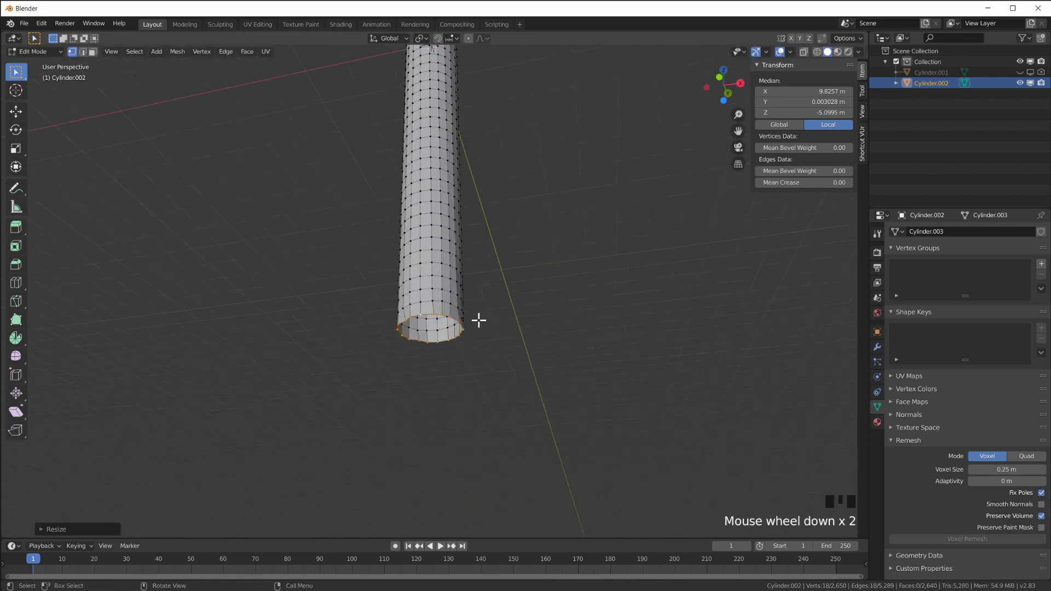
middle_drag(481, 321, 495, 342)
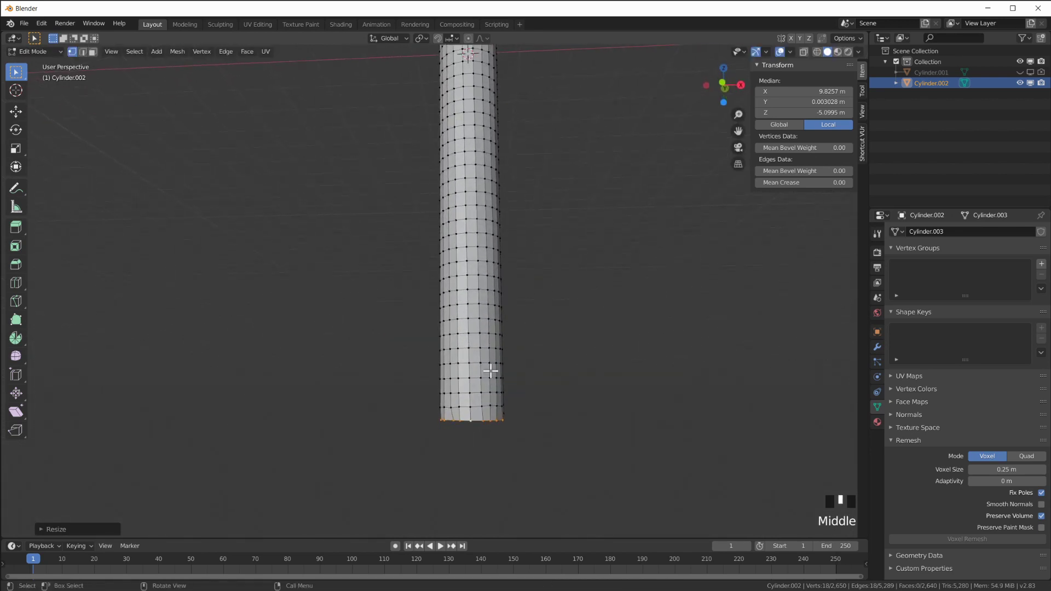
scroll(549, 418, up, 2)
shift+middle_drag(550, 418, 552, 372)
scroll(549, 383, up, 3)
scroll(554, 388, down, 3)
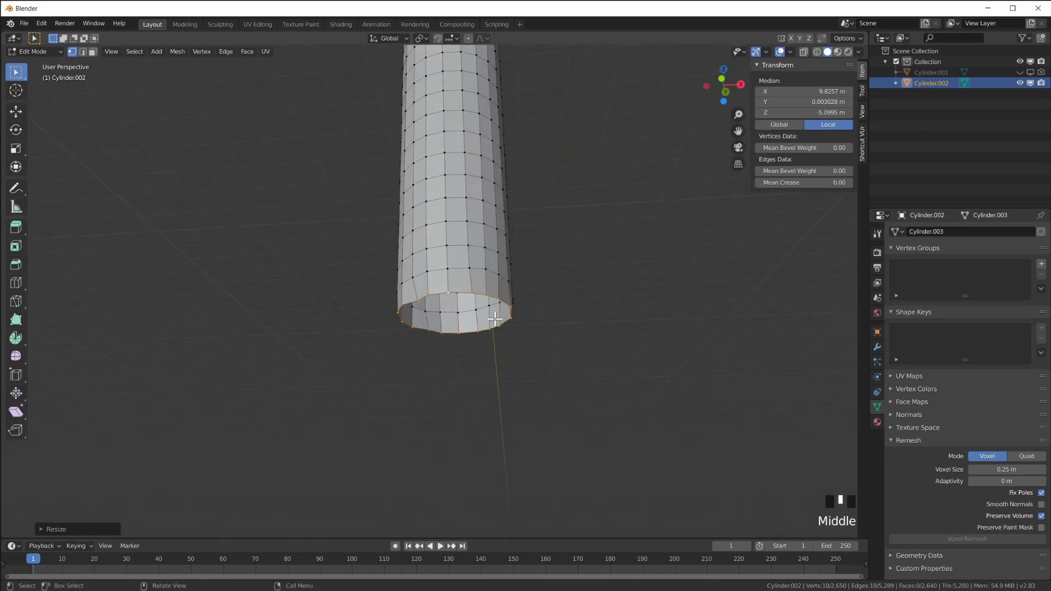
Create a vertex group named 'pin' and assign the selected bottom rim vertices to it.
click(922, 314)
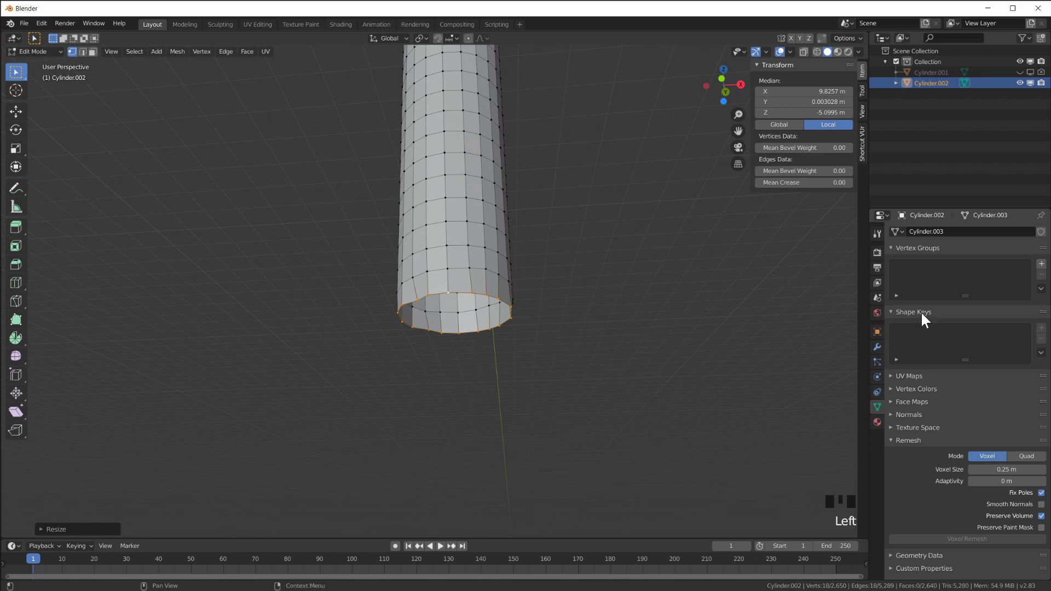
click(1037, 265)
double_click(912, 268)
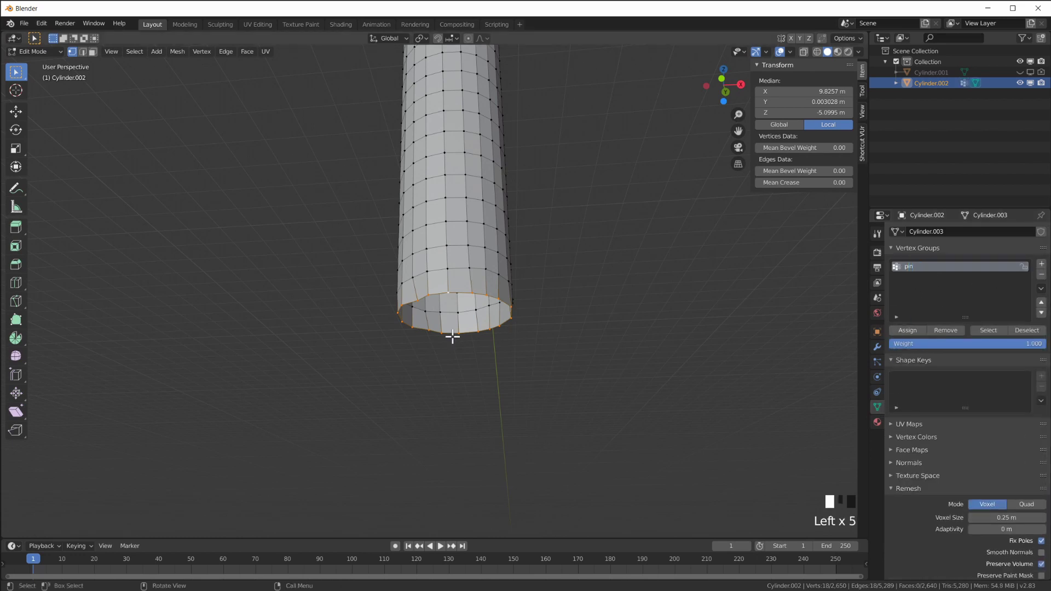
click(909, 329)
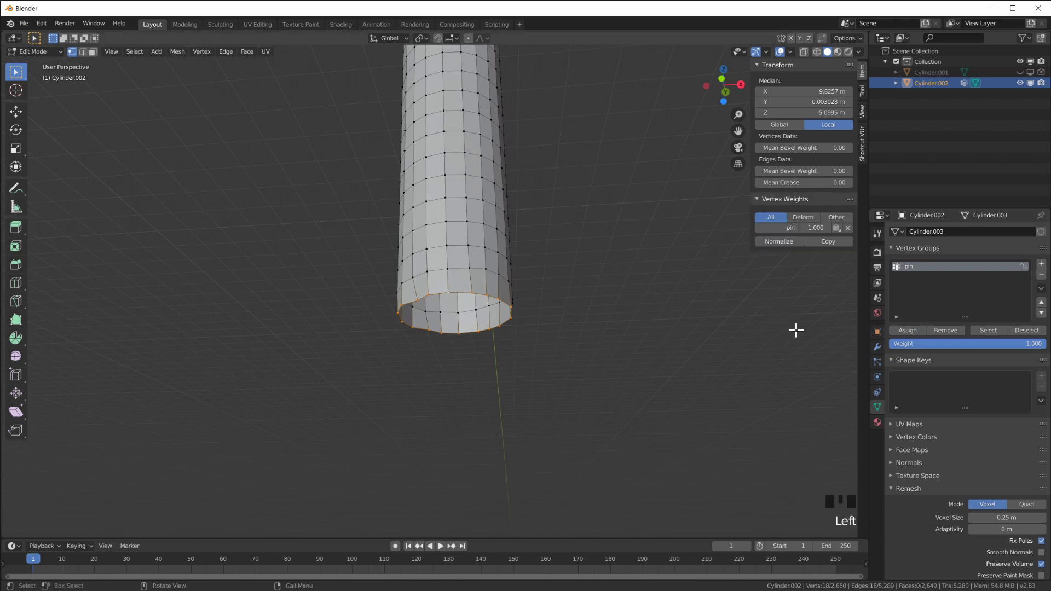
scroll(533, 237, down, 2)
shift+middle_drag(533, 237, 552, 298)
scroll(554, 299, down, 3)
Add Cloth physics to the cross and set its Shape Pin Group to 'pin'.
key(Tab)
click(877, 377)
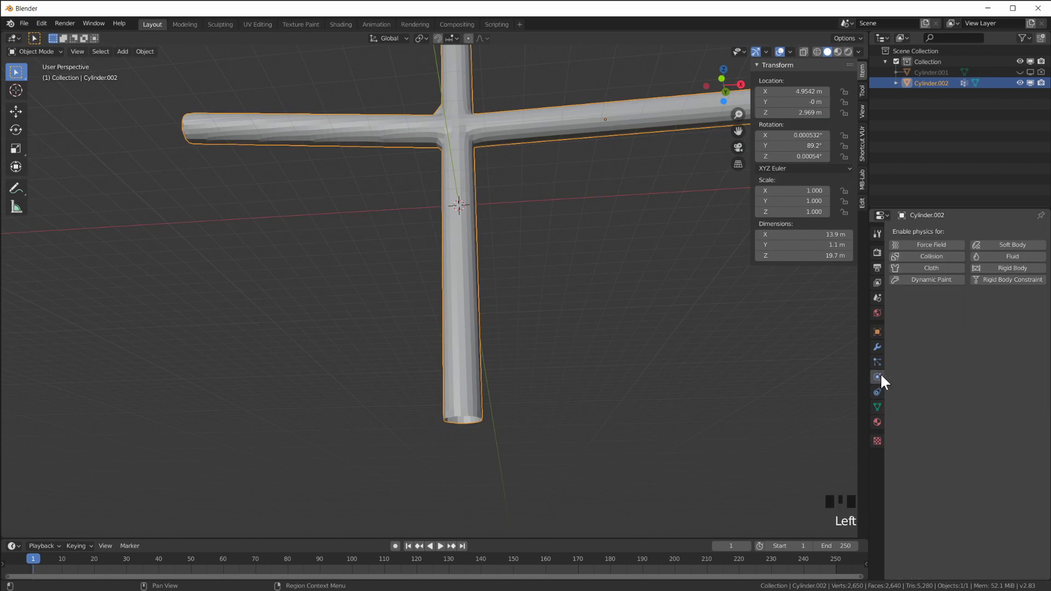
click(935, 263)
middle_drag(944, 508, 944, 252)
click(912, 535)
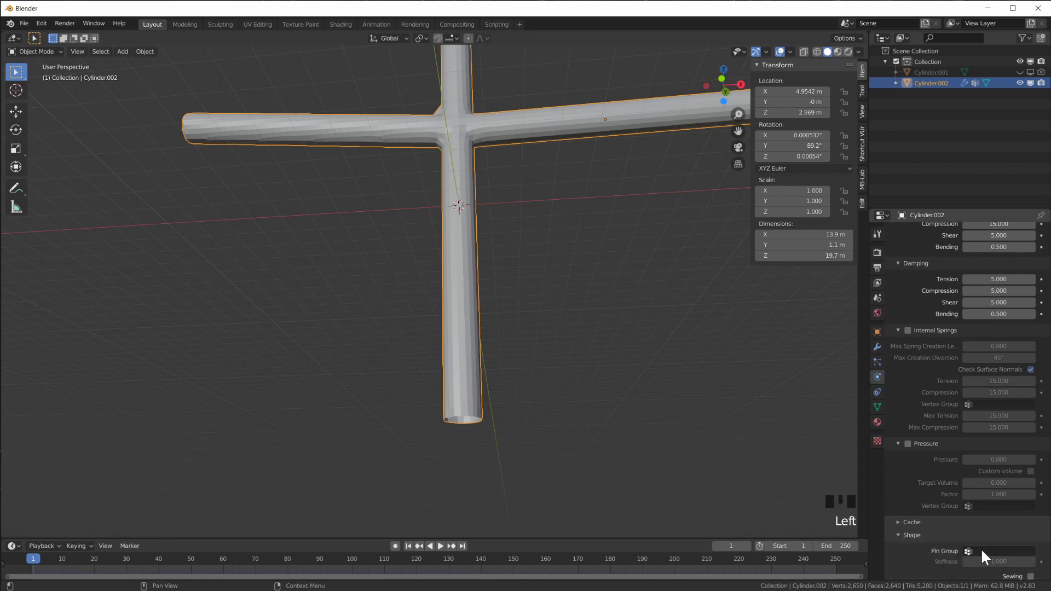
click(994, 552)
click(939, 441)
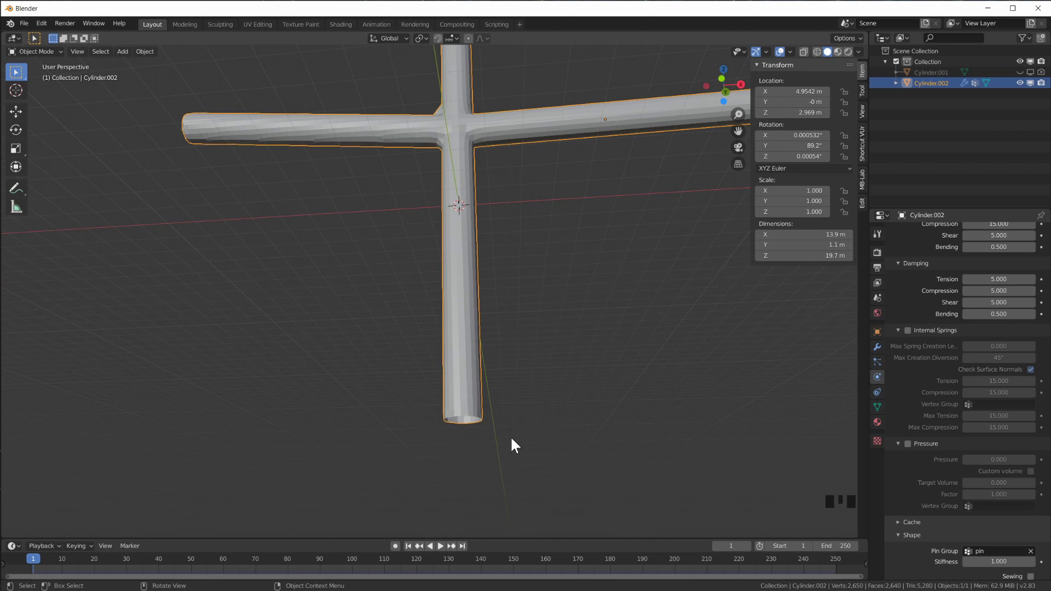
middle_drag(953, 296, 953, 457)
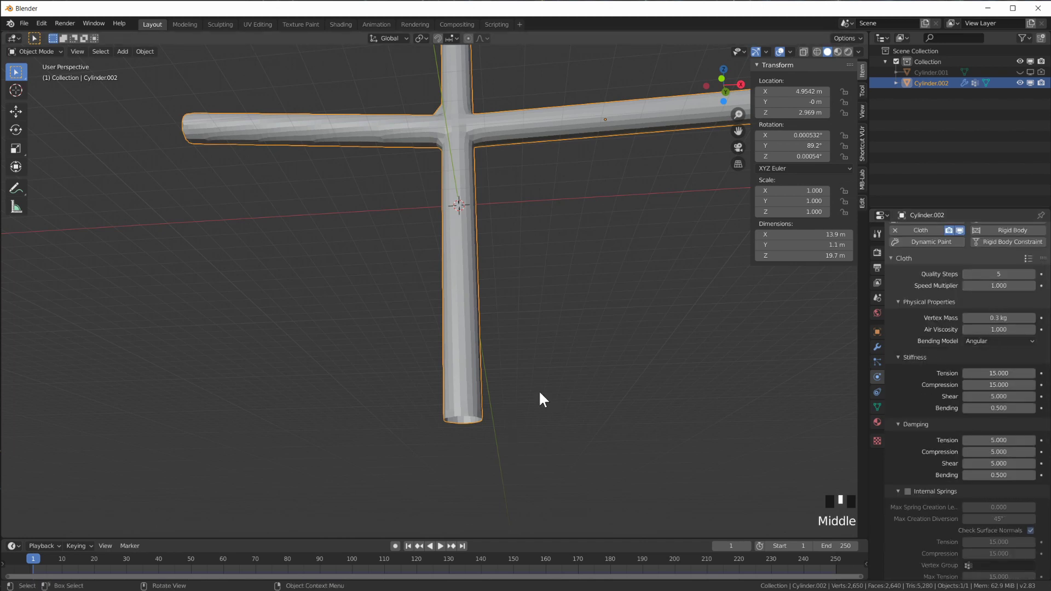
scroll(536, 365, down, 2)
Add a Wind force field, drop it below the cross and scale it to 0.492.
key(shift+a)
mouse_move(504, 364)
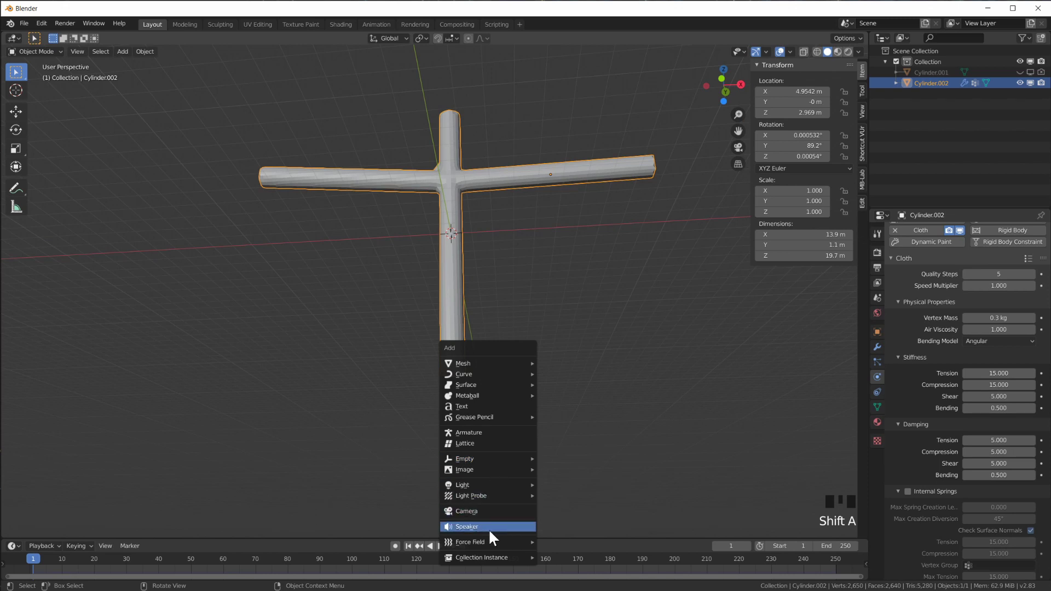
mouse_move(489, 544)
click(564, 415)
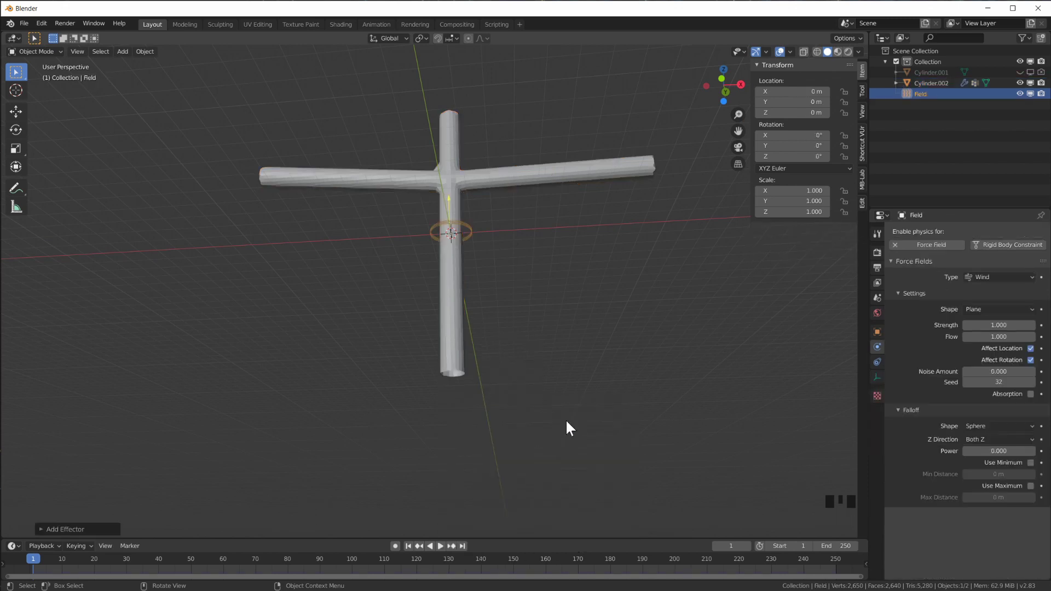
key(g)
key(z)
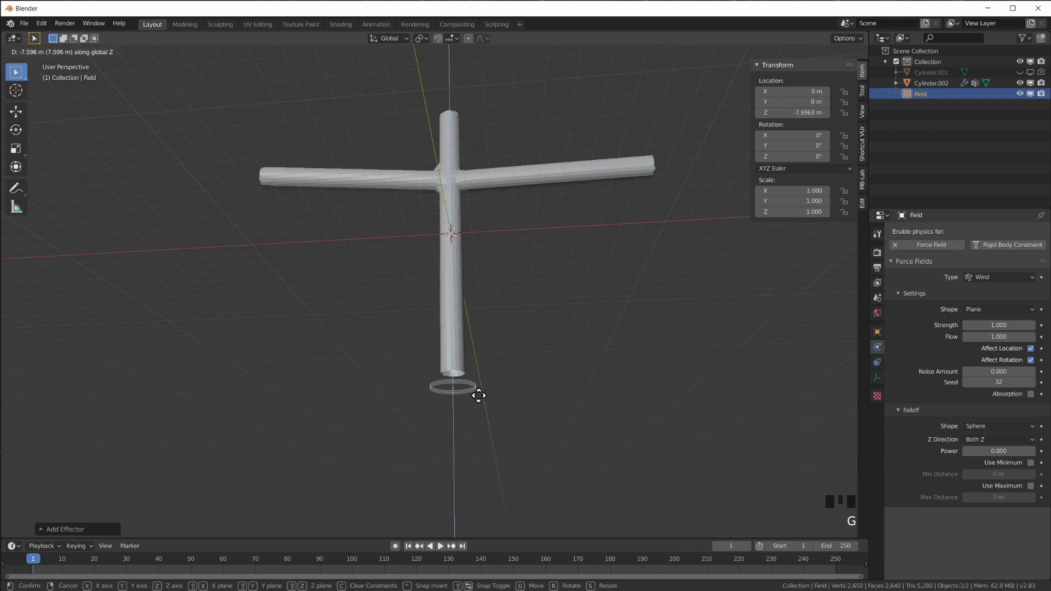
click(478, 390)
key(s)
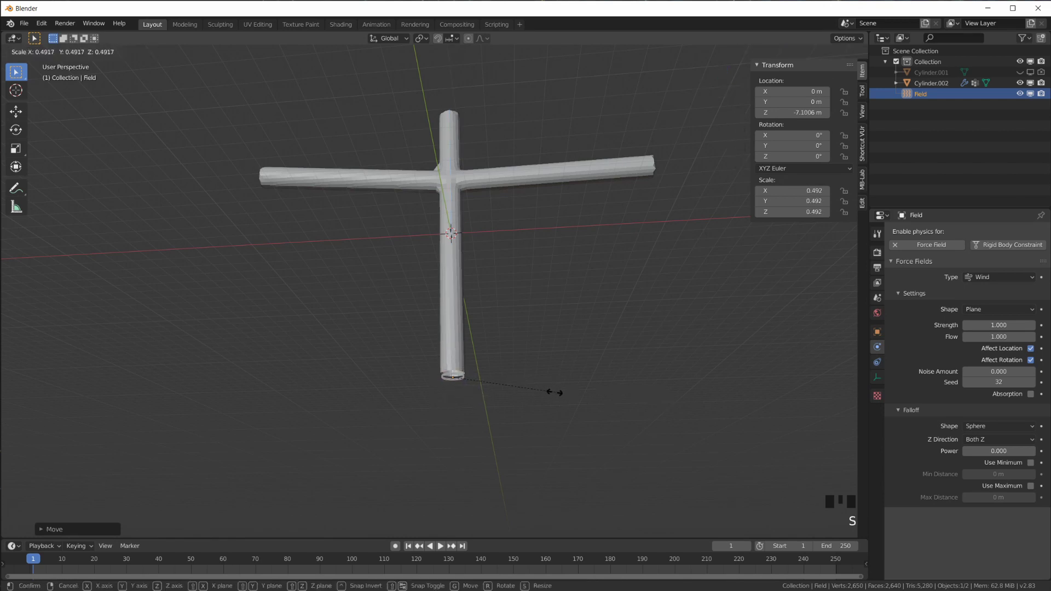
click(555, 393)
scroll(463, 390, up, 4)
shift+middle_drag(463, 390, 491, 384)
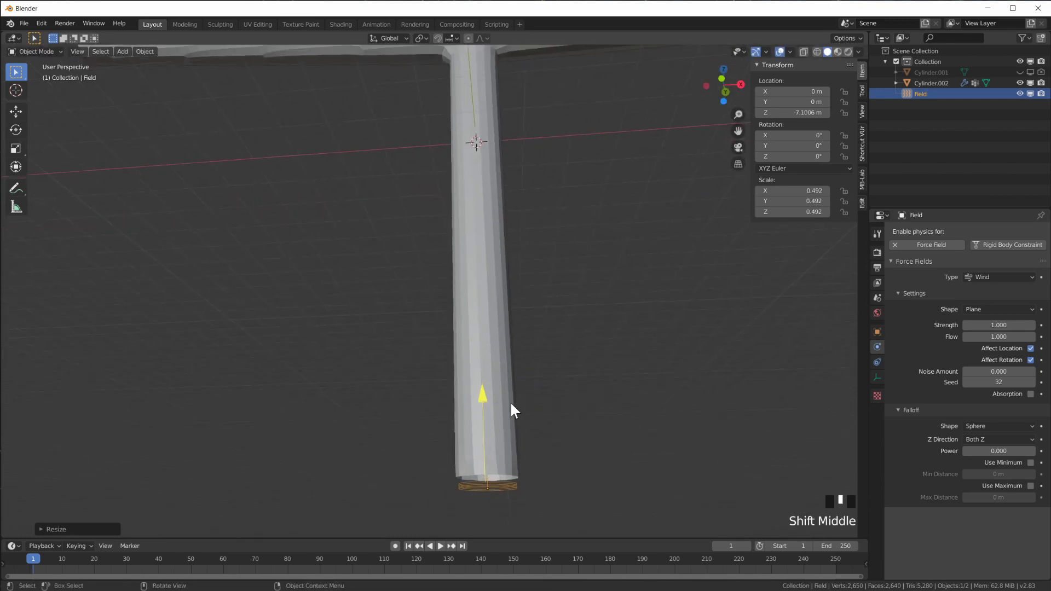
Raise the wind field slightly to Z -7.0032 m and switch to front view.
key(g)
key(z)
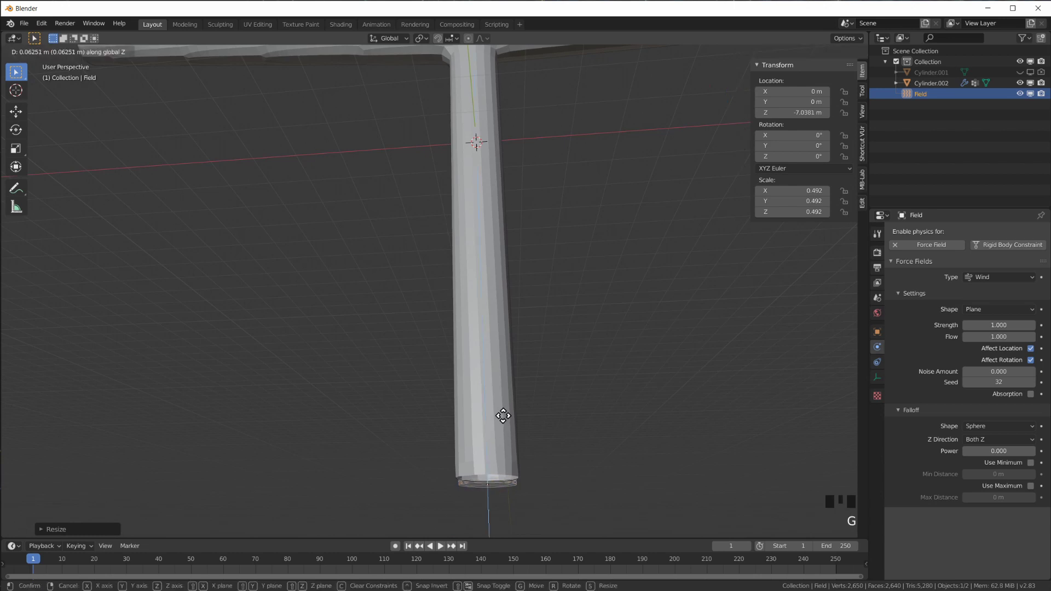
click(503, 414)
scroll(528, 413, down, 4)
shift+middle_drag(528, 412, 524, 354)
key(KP_1)
Save the scene as rec_skydancer01.blend.
click(22, 23)
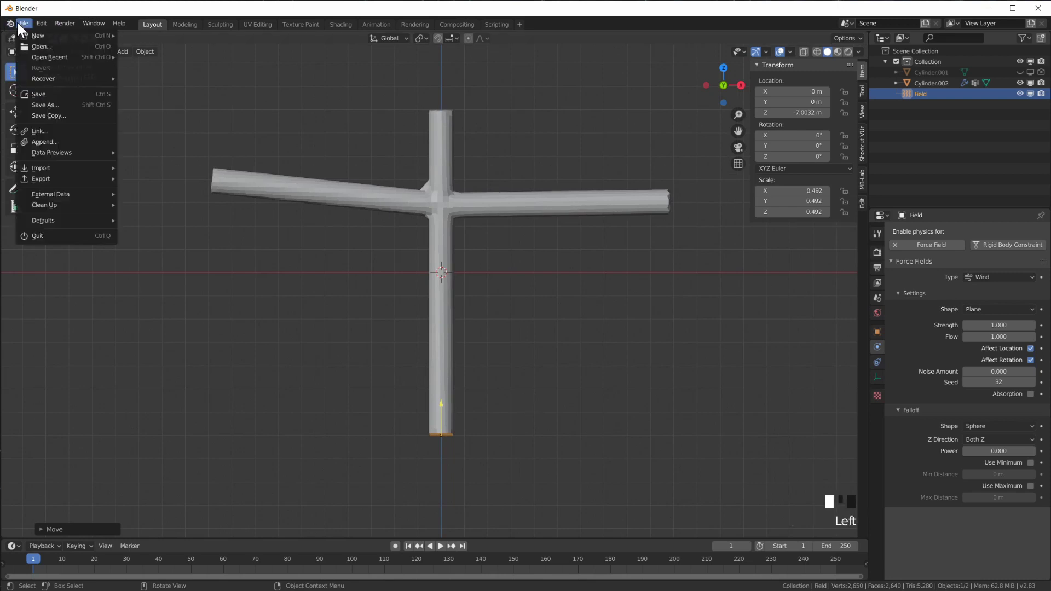
click(73, 104)
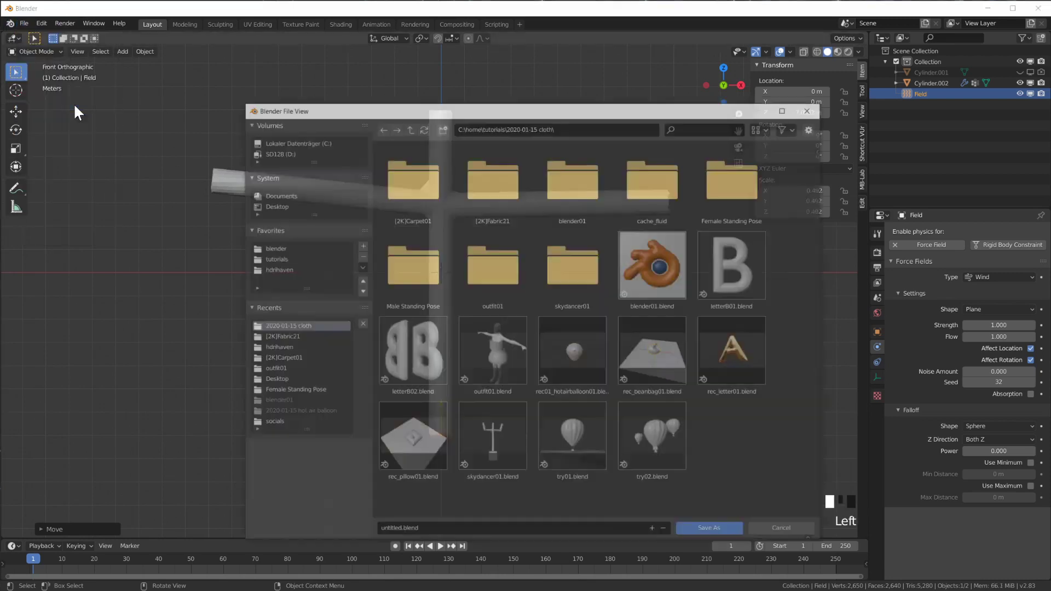
scroll(495, 409, up, 1)
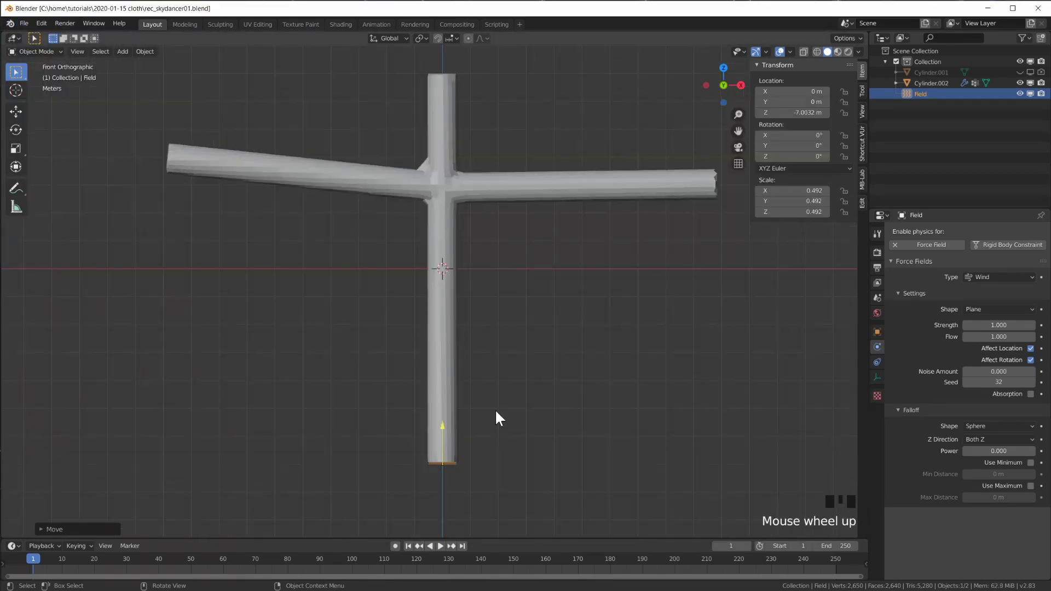
shift+middle_drag(495, 409, 498, 419)
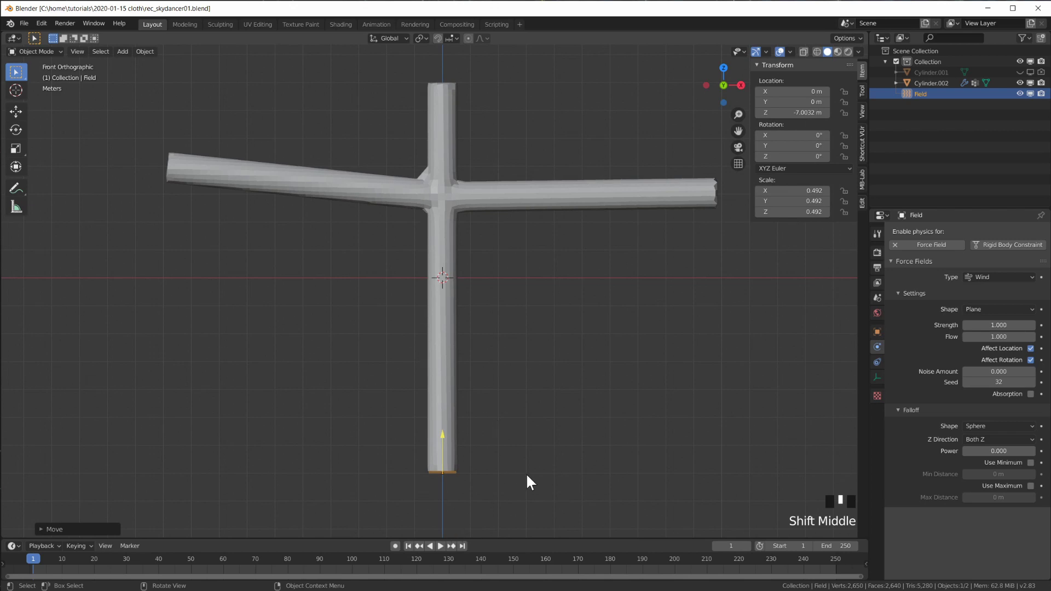
Preview the cloth in the wind, set Flow to 9.9, replay from frame 1, and select the cross.
key(space)
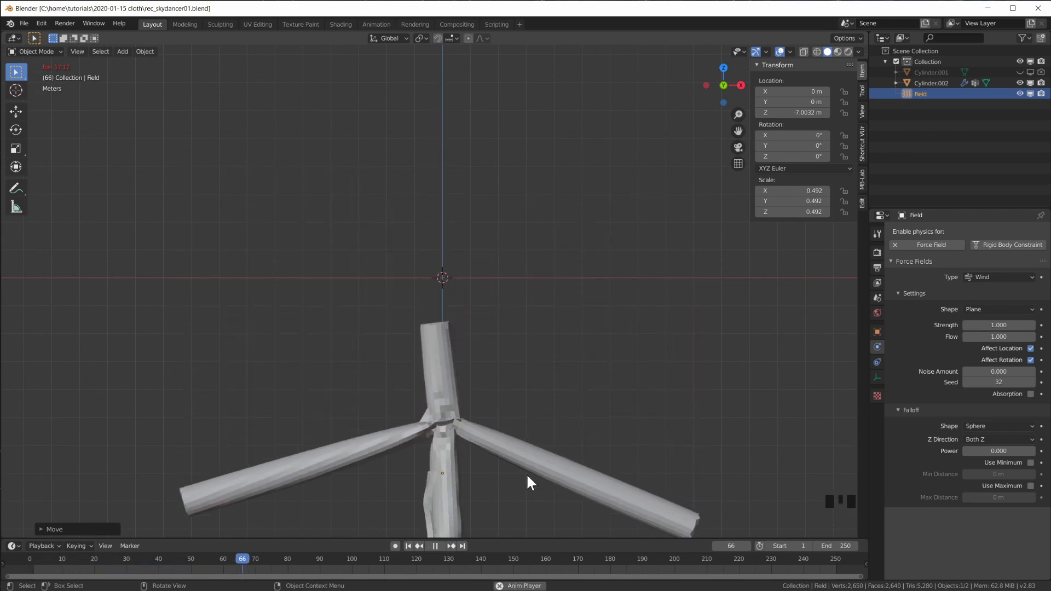
key(space)
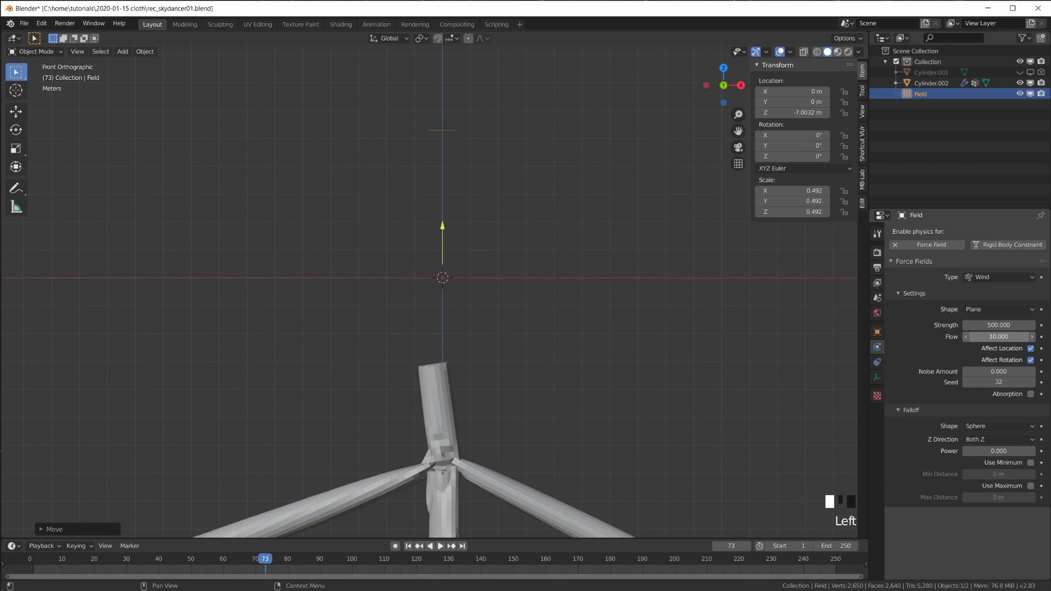
drag(999, 337, 986, 337)
click(408, 546)
key(space)
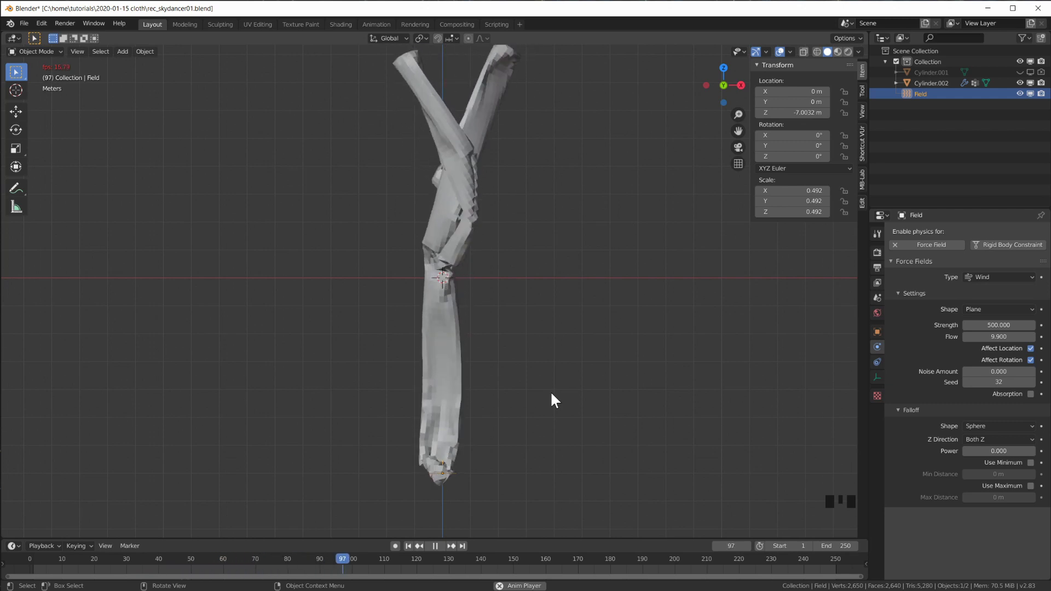
key(space)
click(450, 328)
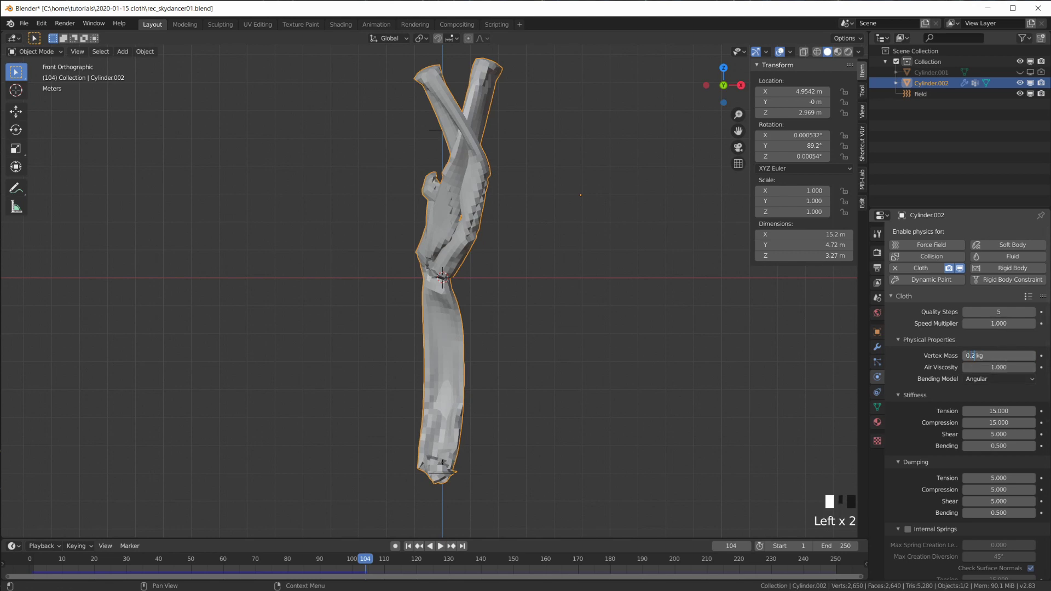
Replay the cloth simulation from the start, stopping at frame 76.
click(408, 546)
key(space)
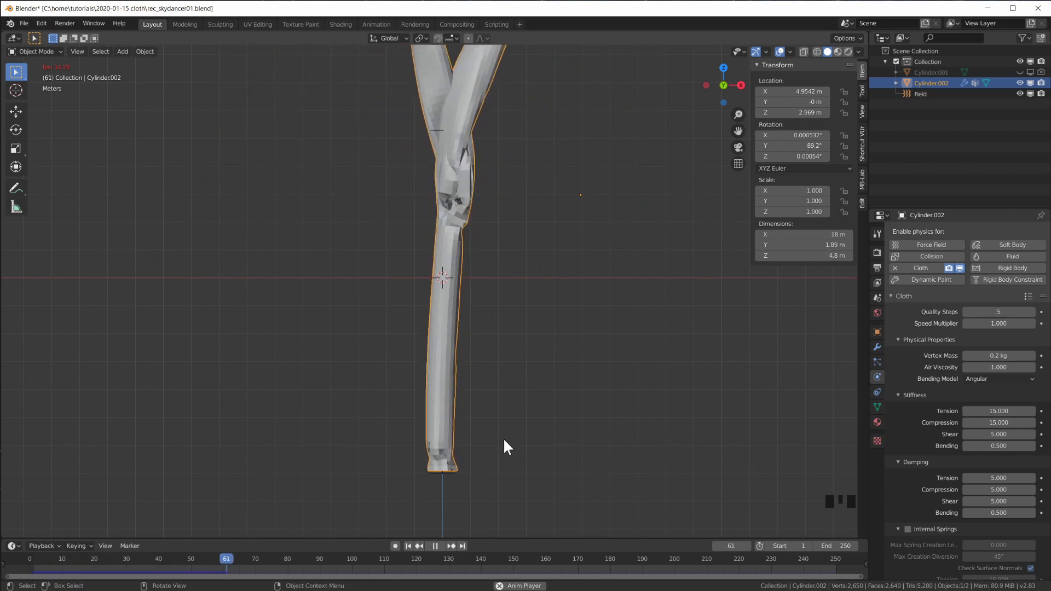
key(space)
scroll(930, 512, down, 2)
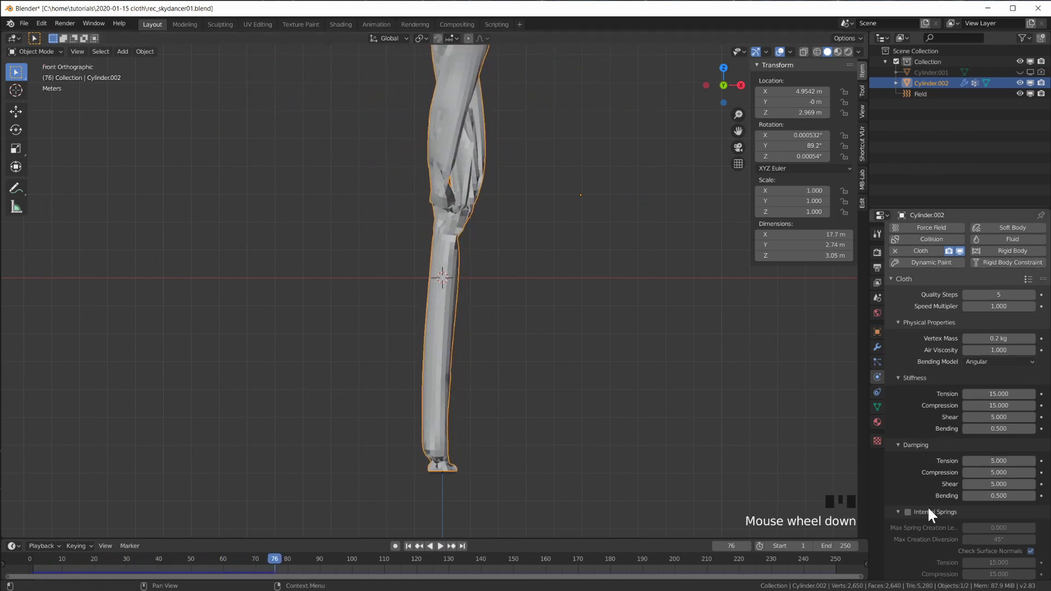
middle_drag(929, 512, 942, 327)
scroll(914, 509, down, 12)
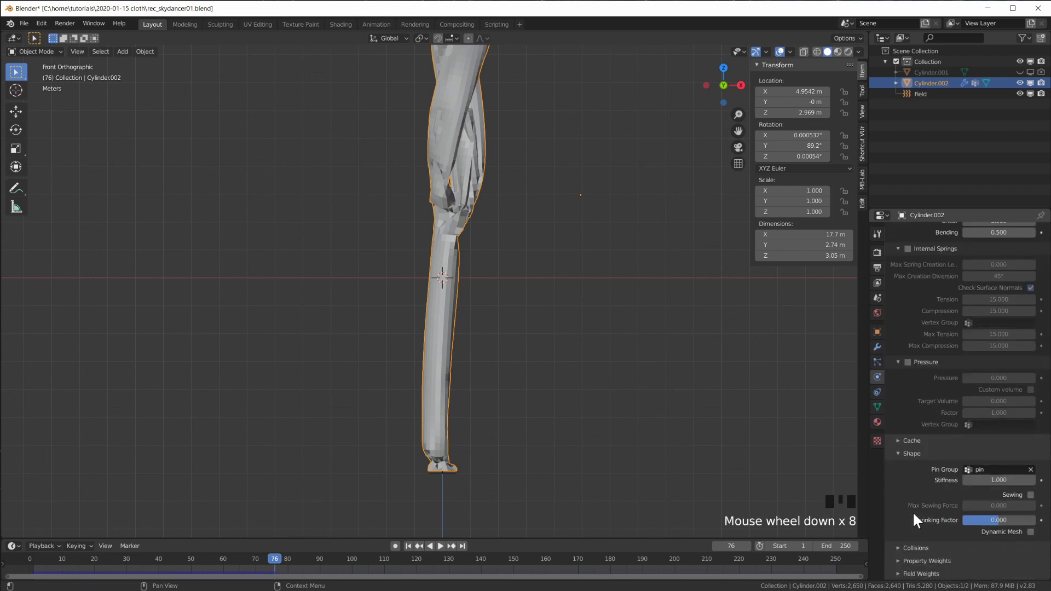
Enable Self Collisions for the cloth and replay the simulation from the first frame.
click(913, 548)
middle_drag(915, 550, 945, 429)
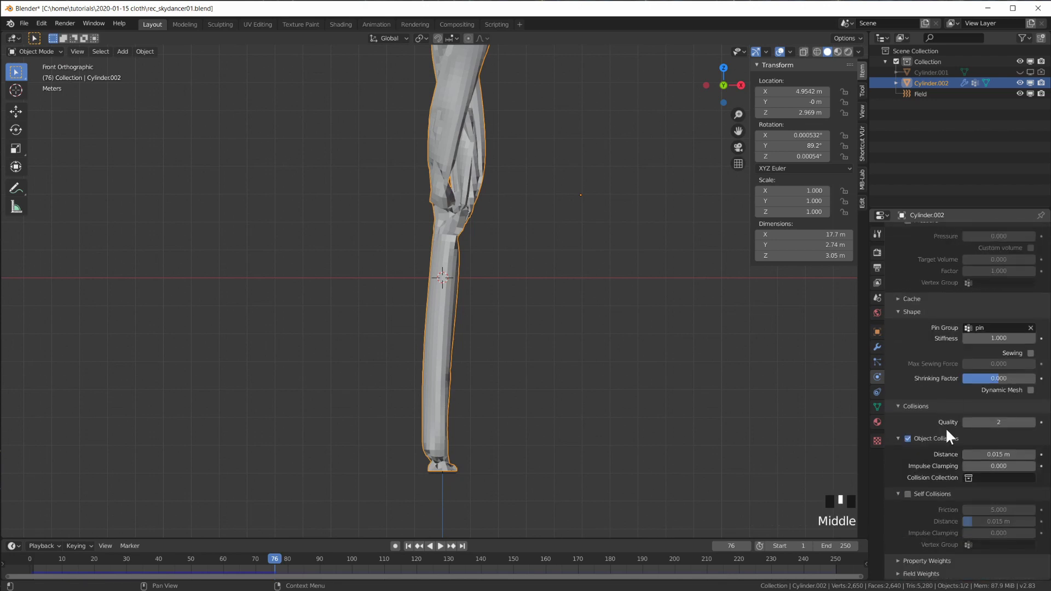
click(908, 494)
click(409, 546)
key(space)
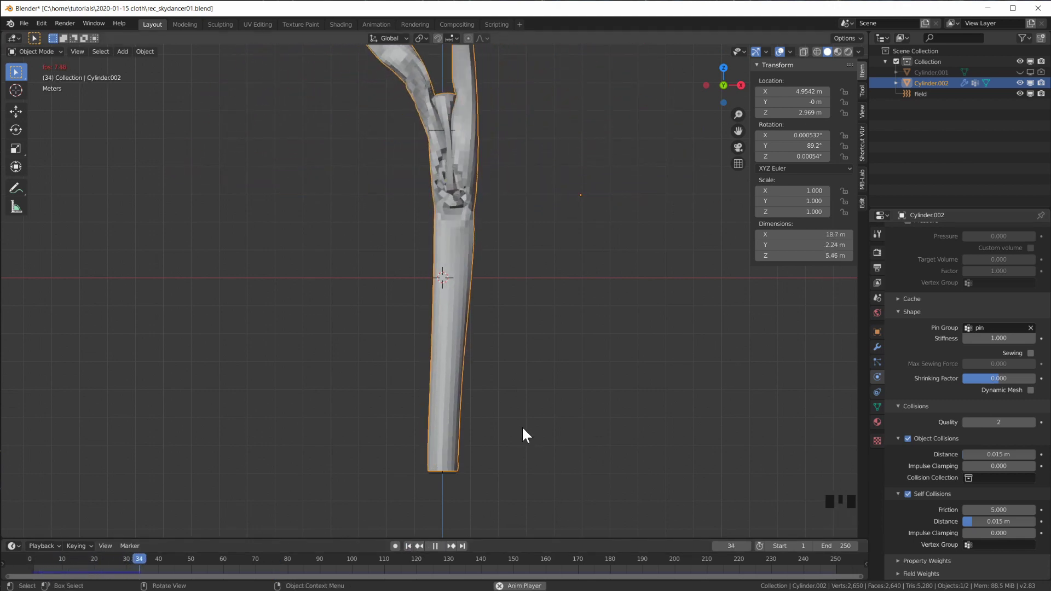
scroll(523, 393, down, 3)
shift+middle_drag(540, 402, 540, 416)
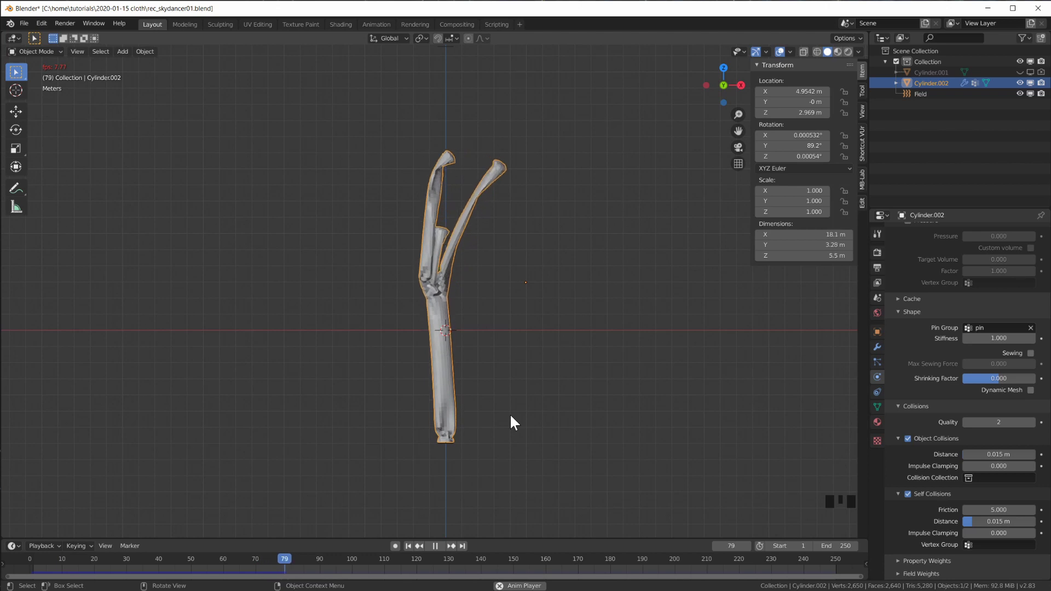
Stop playback at frame 86, return to frame 1, and frame the end of an arm.
key(space)
shift+middle_drag(505, 250, 530, 300)
scroll(472, 293, up, 2)
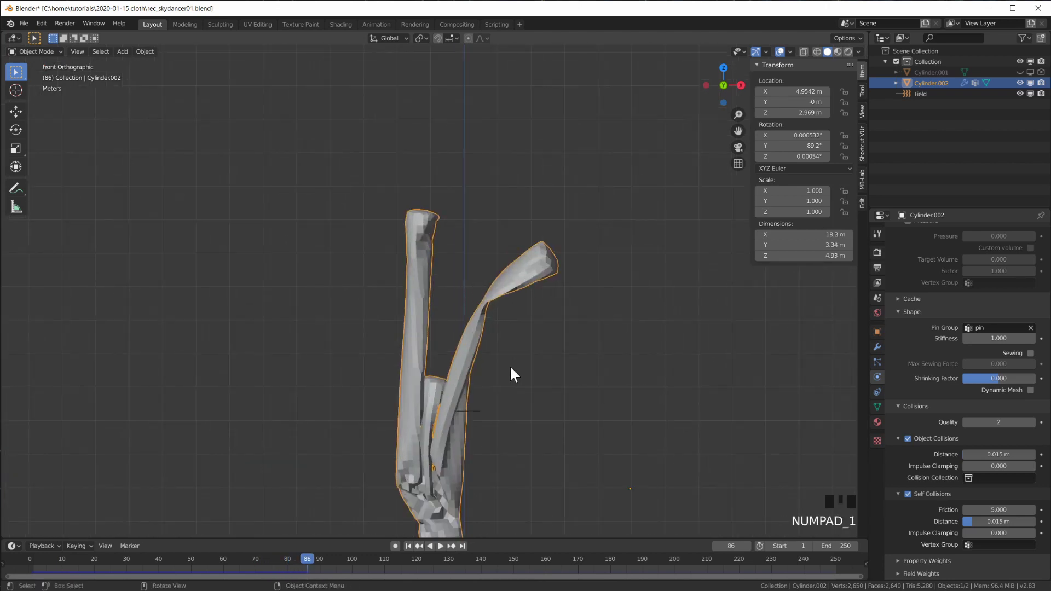
key(shift+Left)
shift+middle_drag(511, 417, 649, 339)
scroll(445, 415, up, 2)
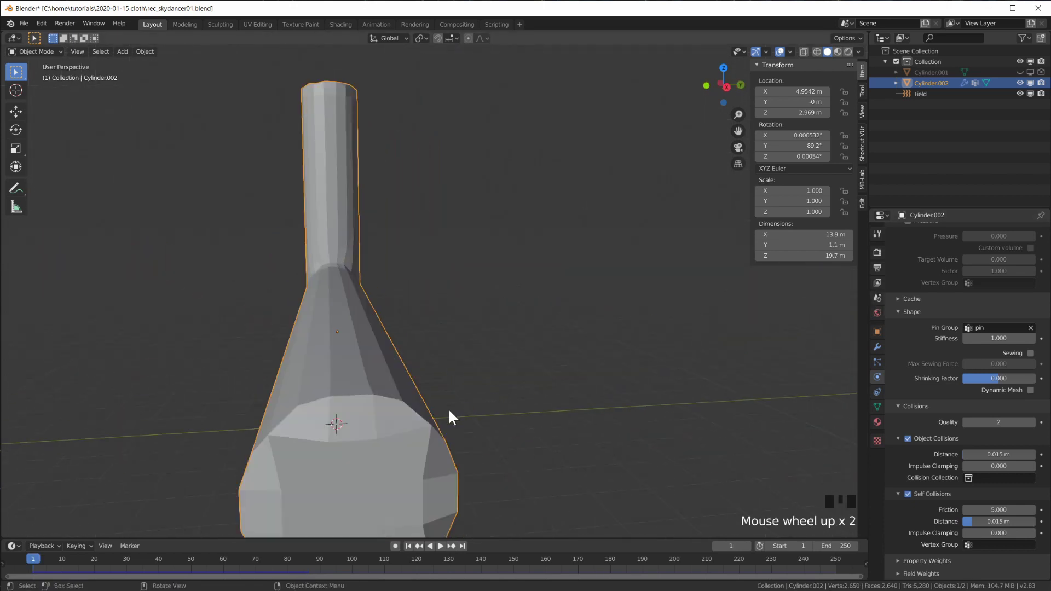
shift+middle_drag(445, 415, 488, 383)
scroll(490, 383, down, 2)
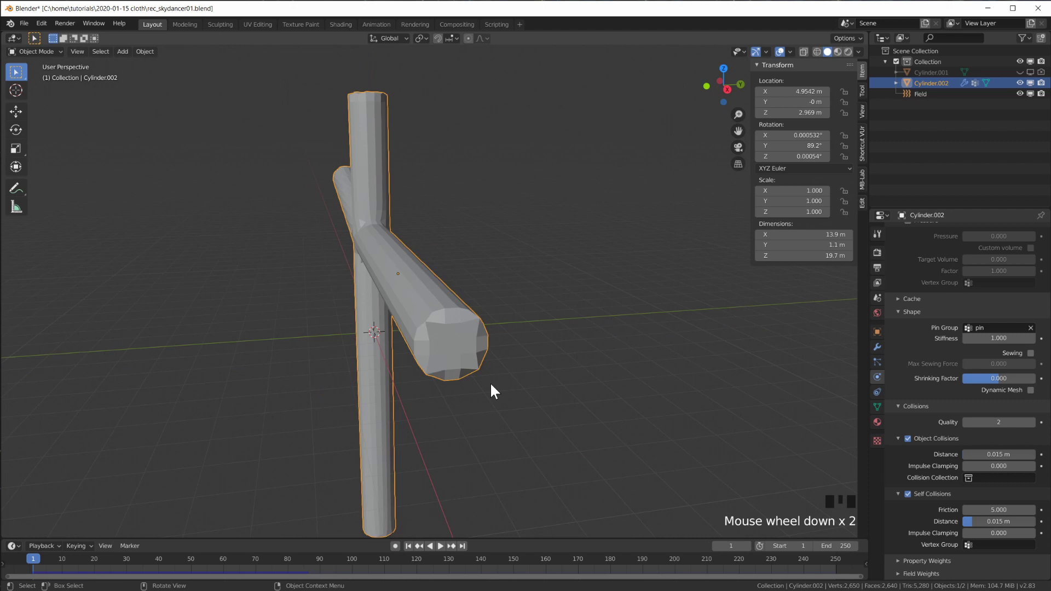
scroll(491, 391, up, 1)
In face select mode, delete the end-cap faces of the left and right arms.
key(Tab)
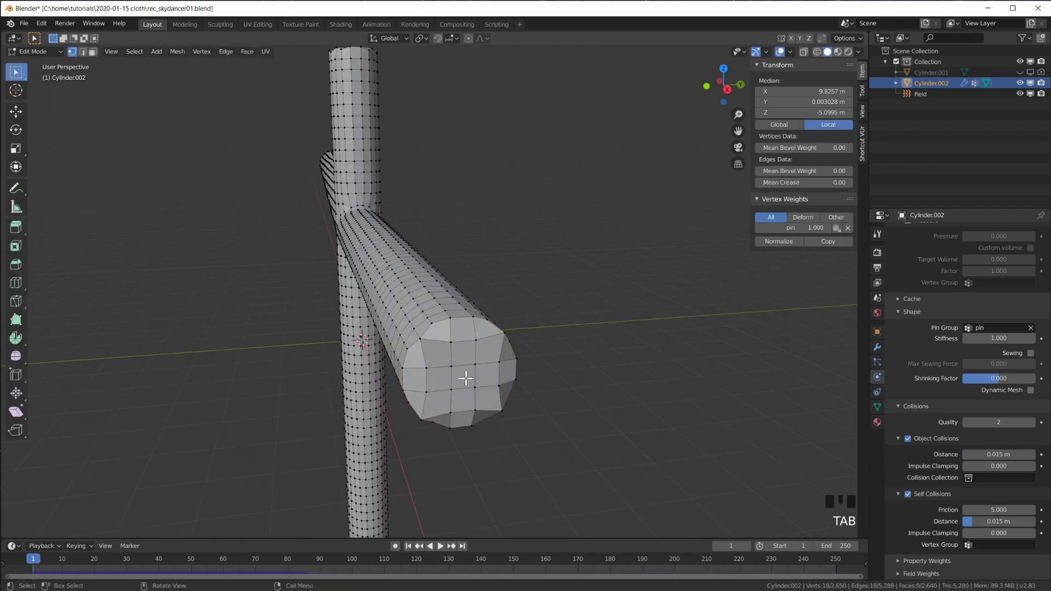
key(3)
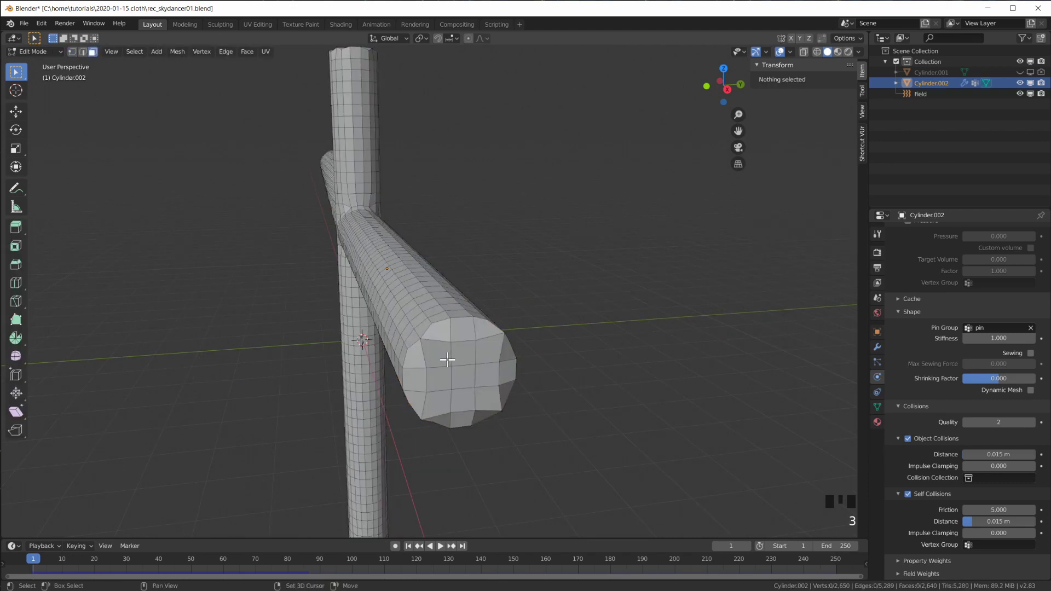
drag(479, 367, 478, 369)
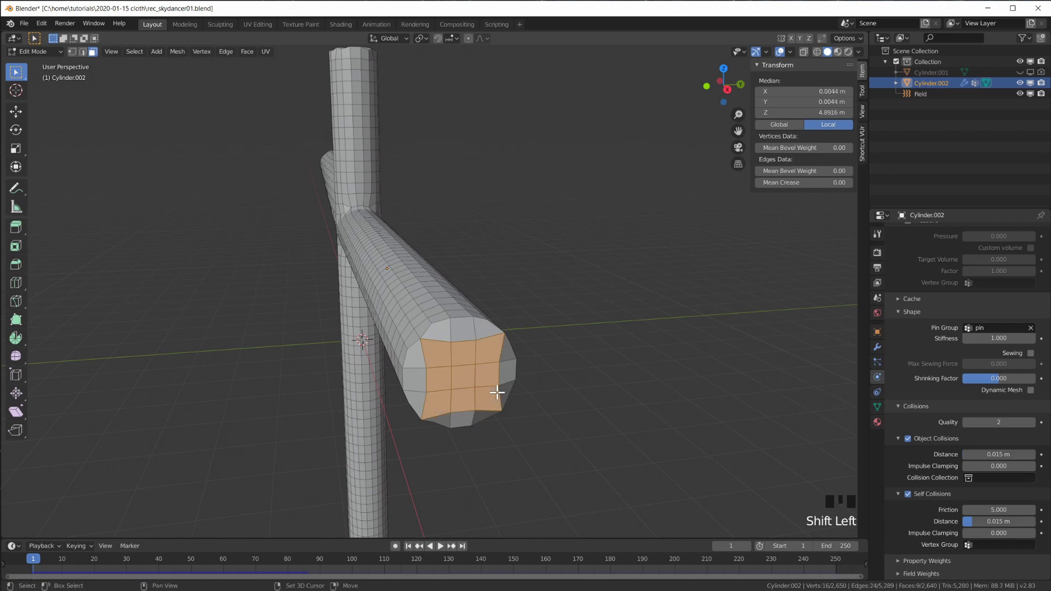
key(x)
click(479, 396)
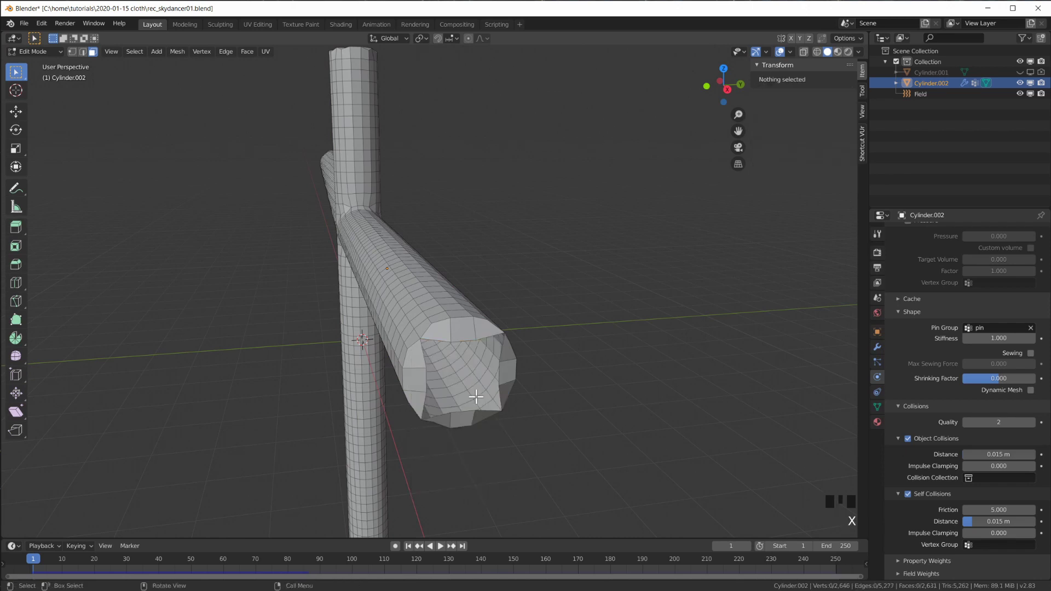
middle_drag(467, 389, 388, 318)
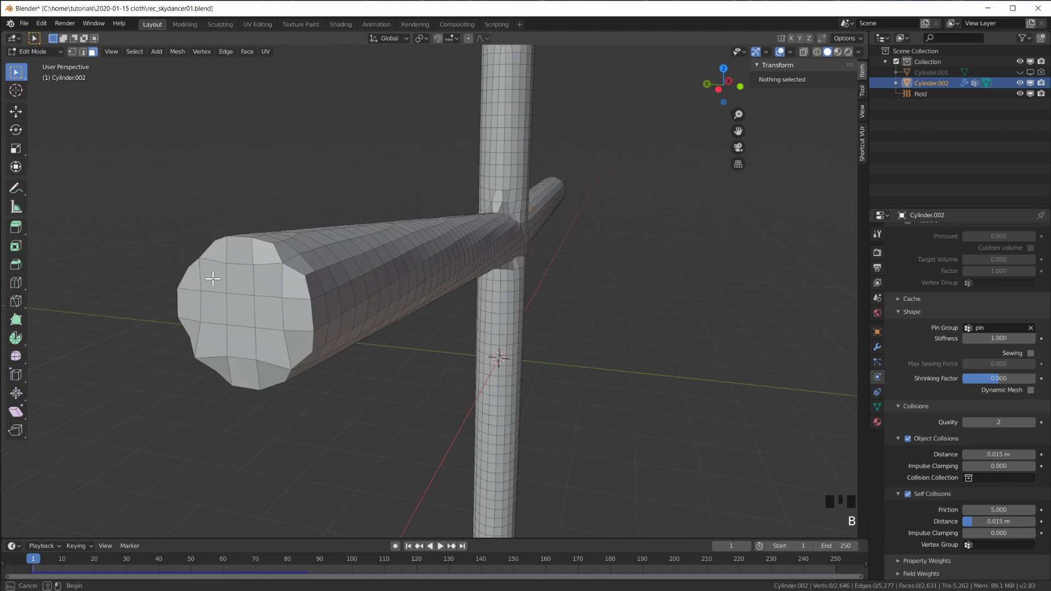
drag(264, 331, 265, 347)
key(x)
click(262, 343)
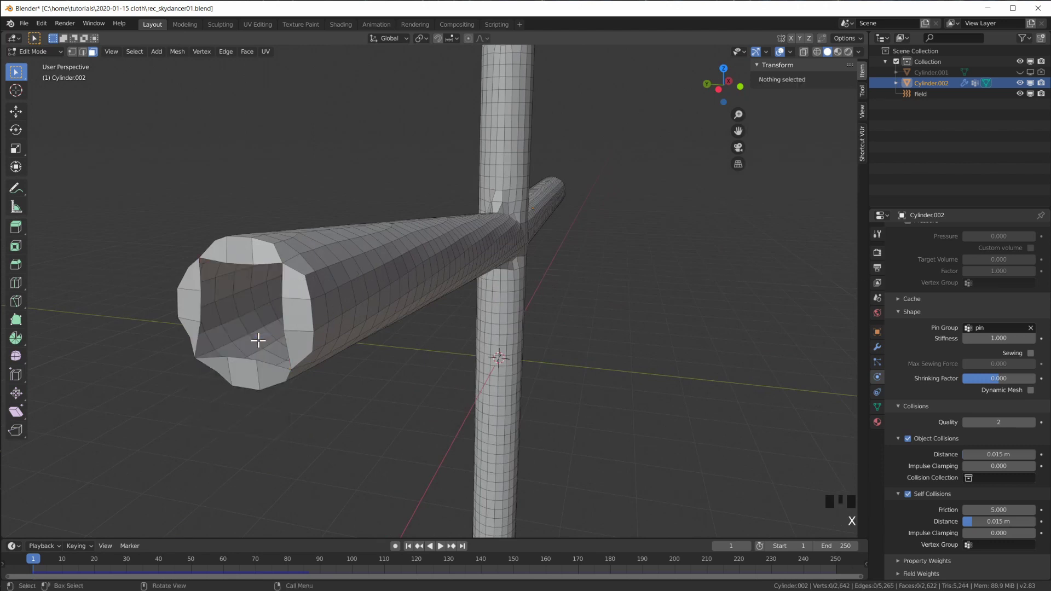
mouse_move(698, 310)
middle_down()
mouse_move(554, 312)
mouse_move(559, 301)
mouse_move(730, 305)
mouse_move(684, 312)
middle_up()
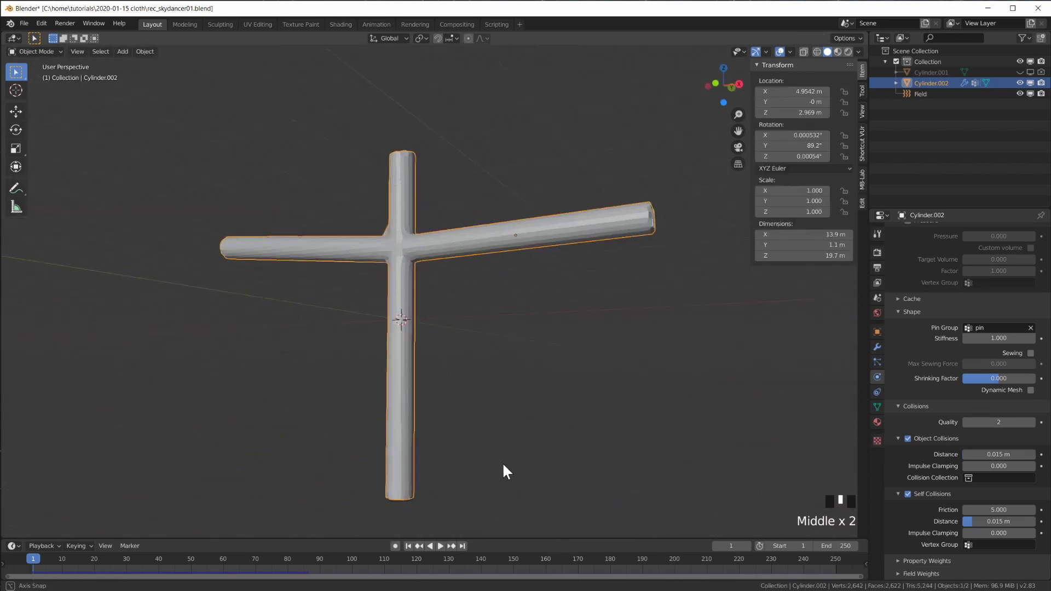
key(space)
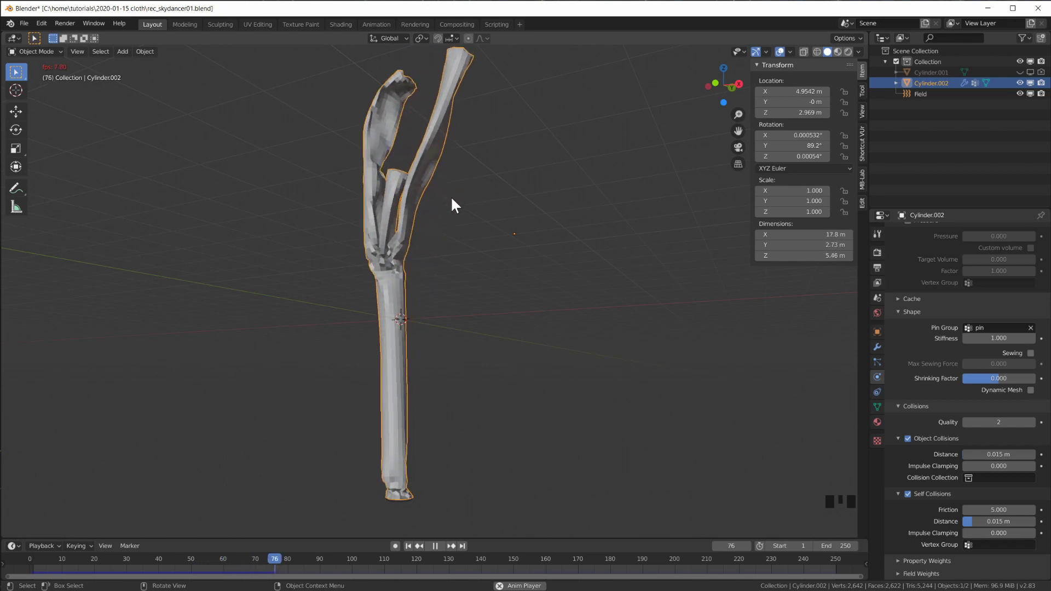
mouse_move(498, 313)
middle_down()
mouse_move(526, 314)
mouse_move(517, 315)
middle_up()
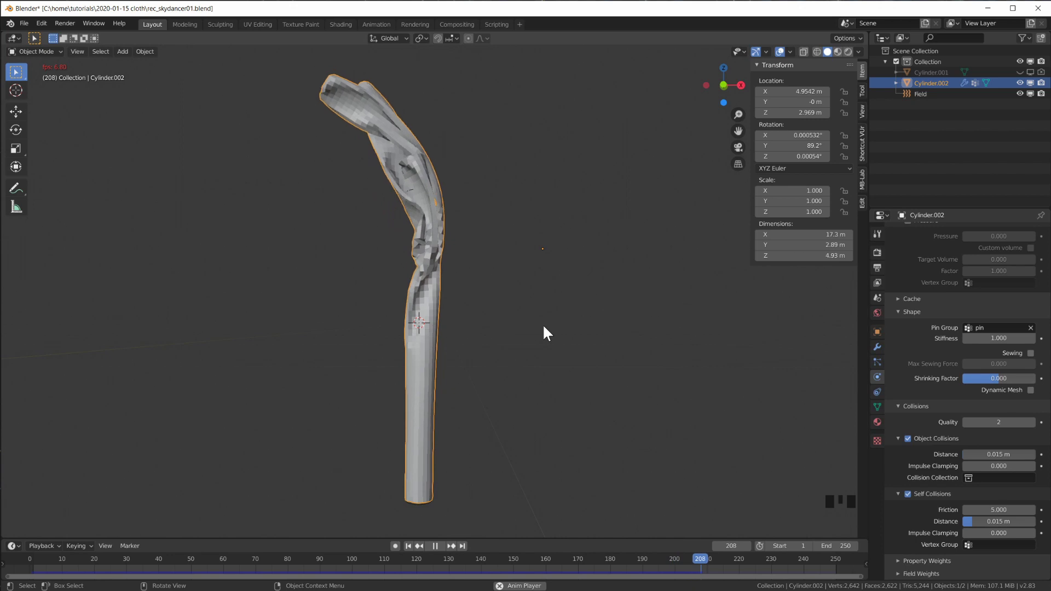
key(space)
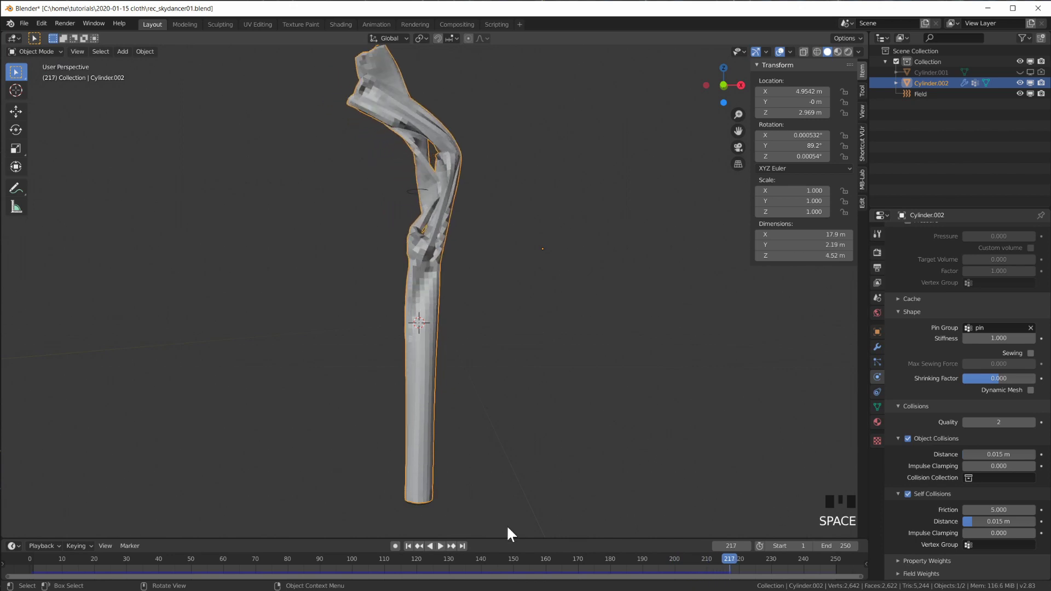
key(shift+Left)
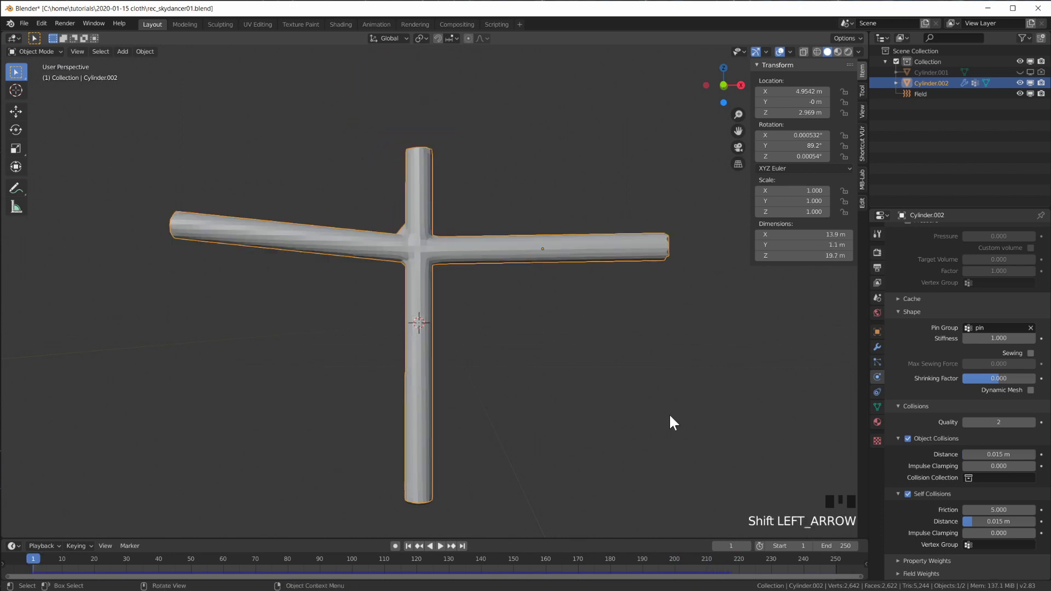
Lower the wind field's Strength to 300 and play the simulation to review the flailing.
click(921, 94)
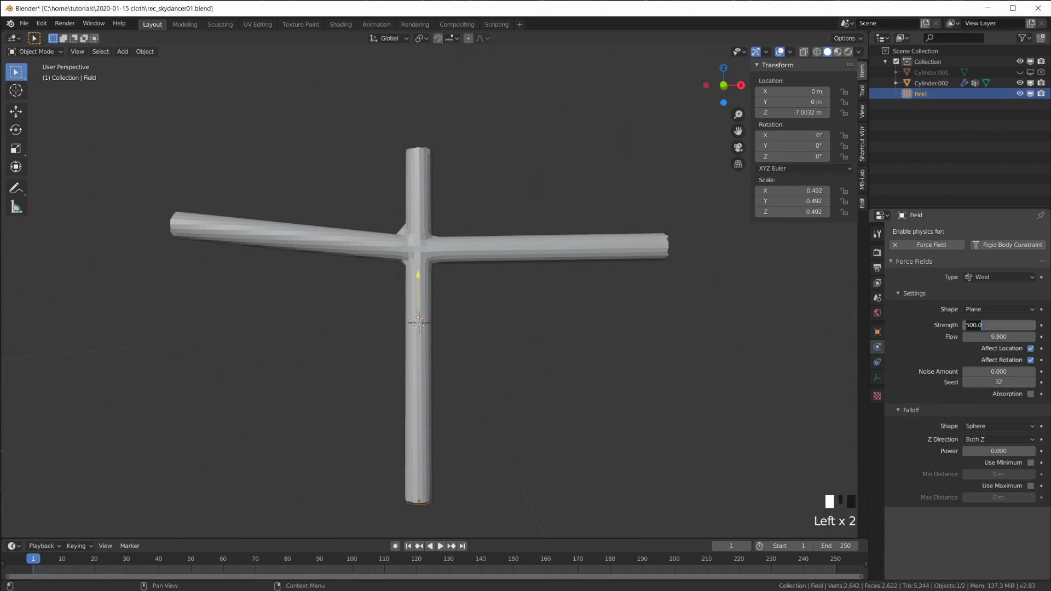
text(300)
key(space)
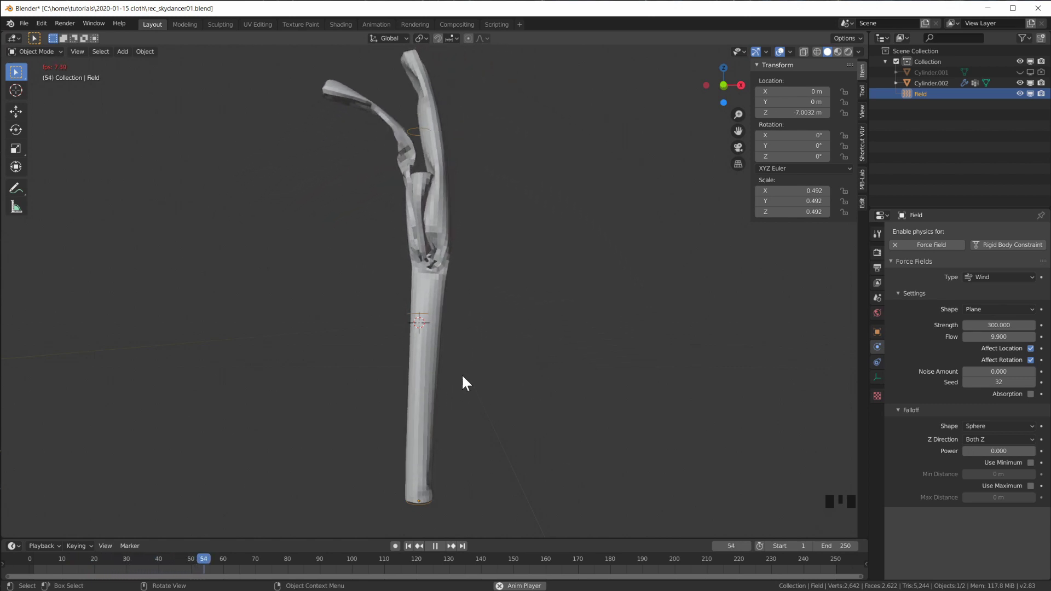
key(space)
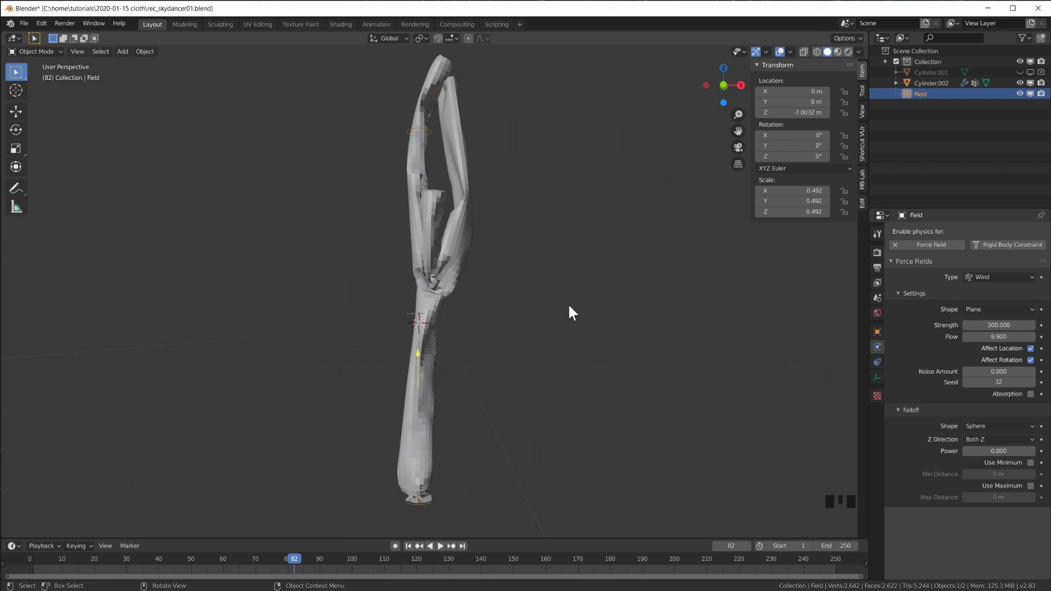
key(space)
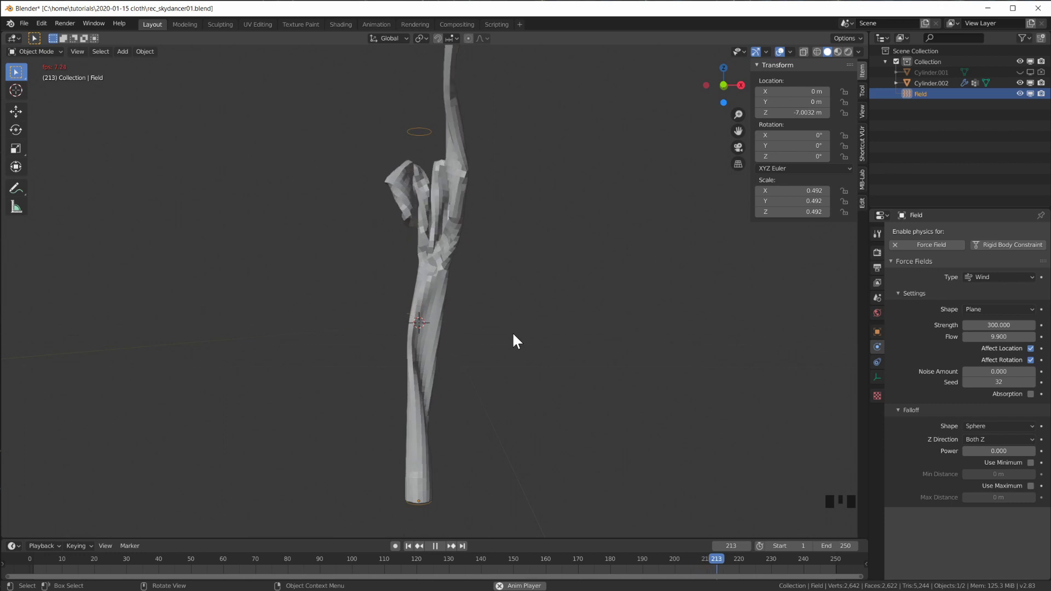
key(space)
scroll(433, 390, up, 3)
mouse_move(429, 385)
middle_down()
mouse_move(412, 378)
mouse_move(500, 400)
mouse_move(446, 393)
middle_up()
scroll(484, 393, down, 3)
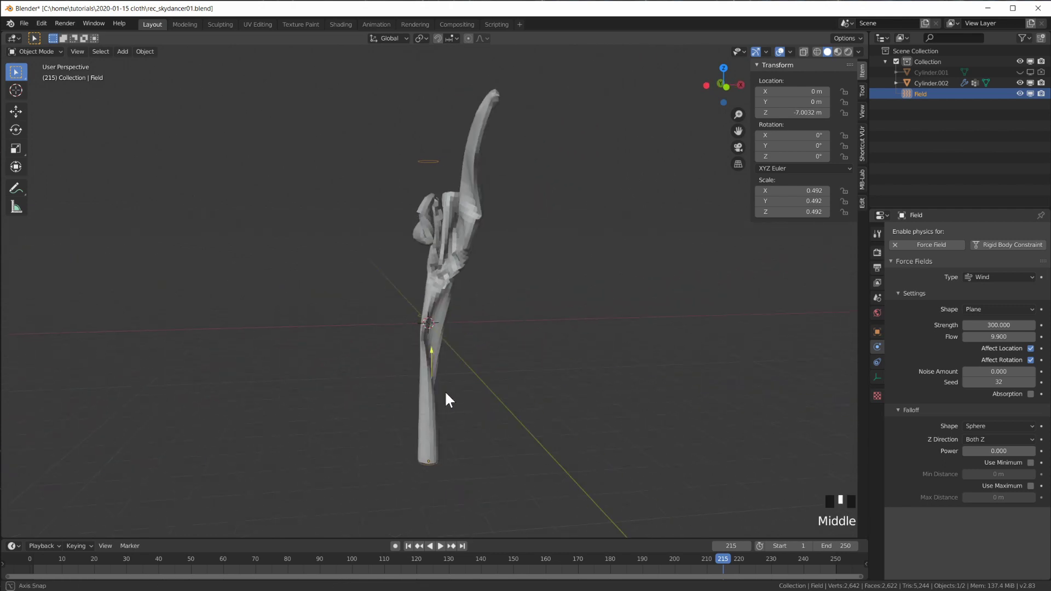
Enable Pressure at 0.500 on the sky dancer's cloth tube.
click(439, 270)
middle_drag(948, 475, 926, 502)
click(908, 498)
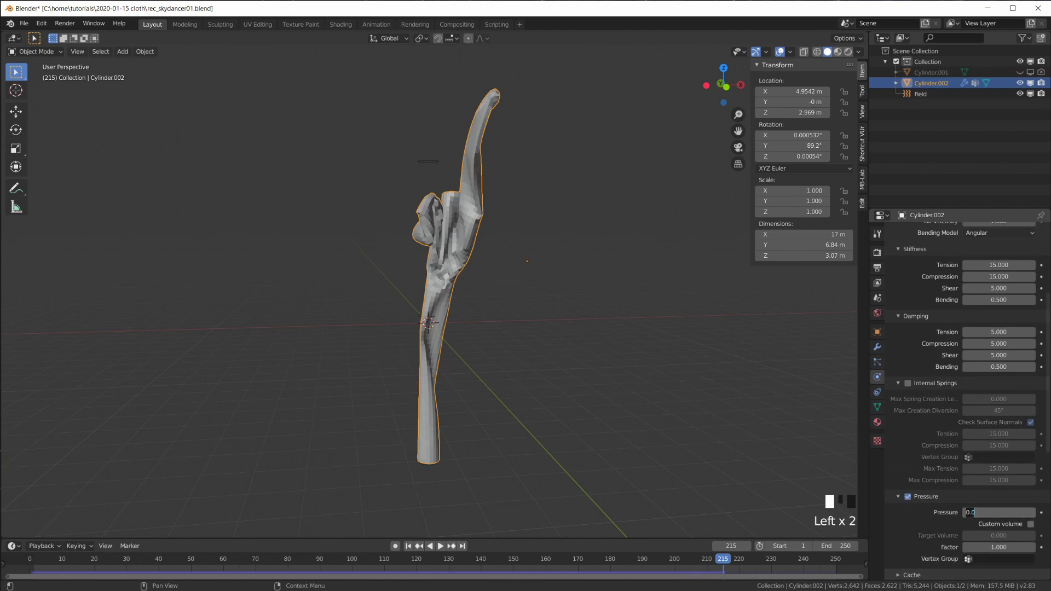
Replay from the start with cloth Pressure lowered to 0.100, stopping at frame 146.
click(409, 545)
key(space)
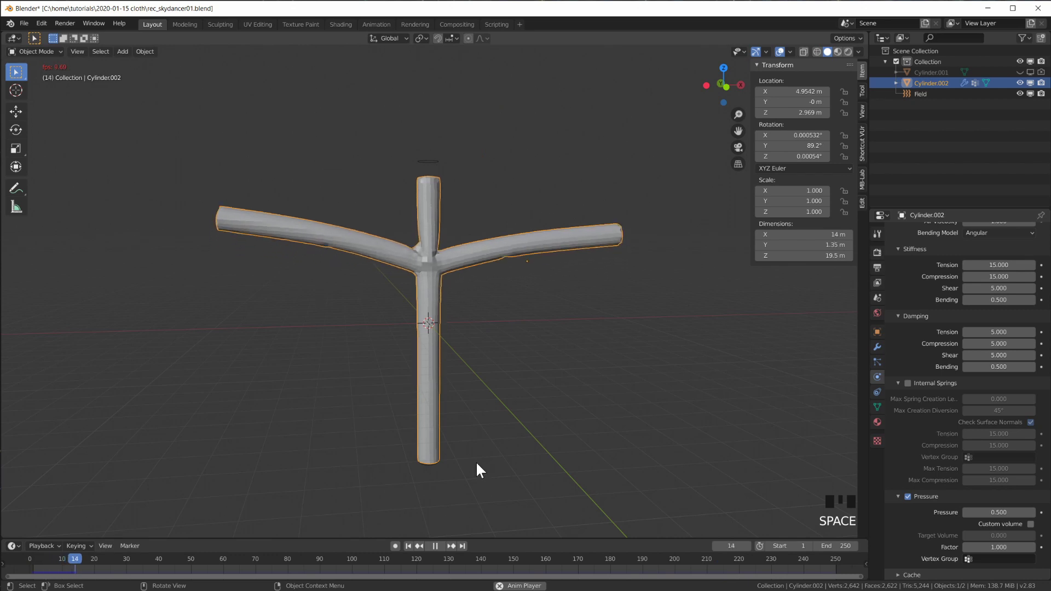
scroll(475, 460, up, 2)
shift+middle_drag(475, 463, 472, 412)
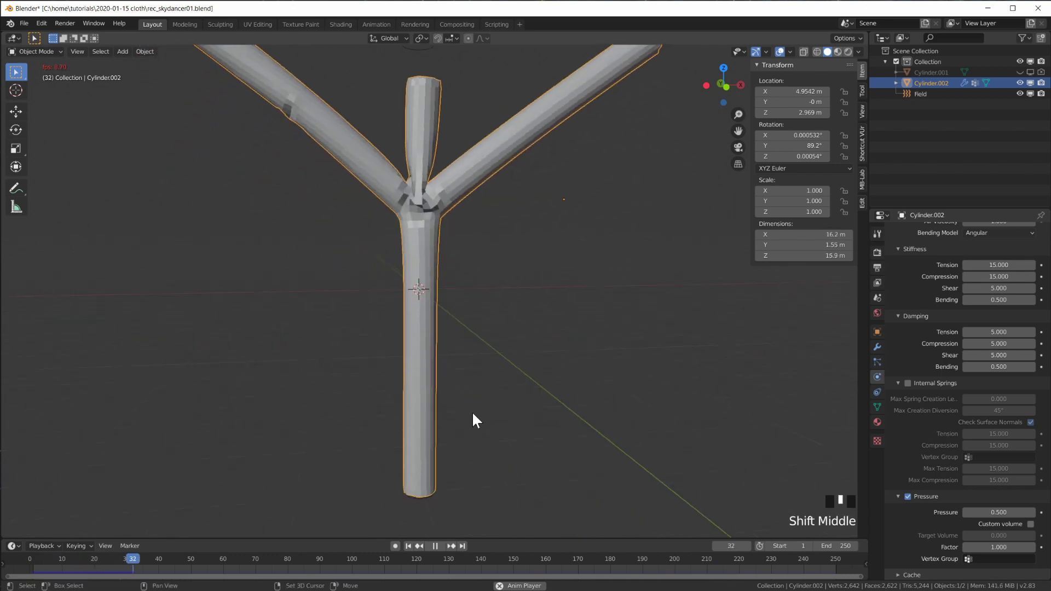
scroll(472, 412, down, 1)
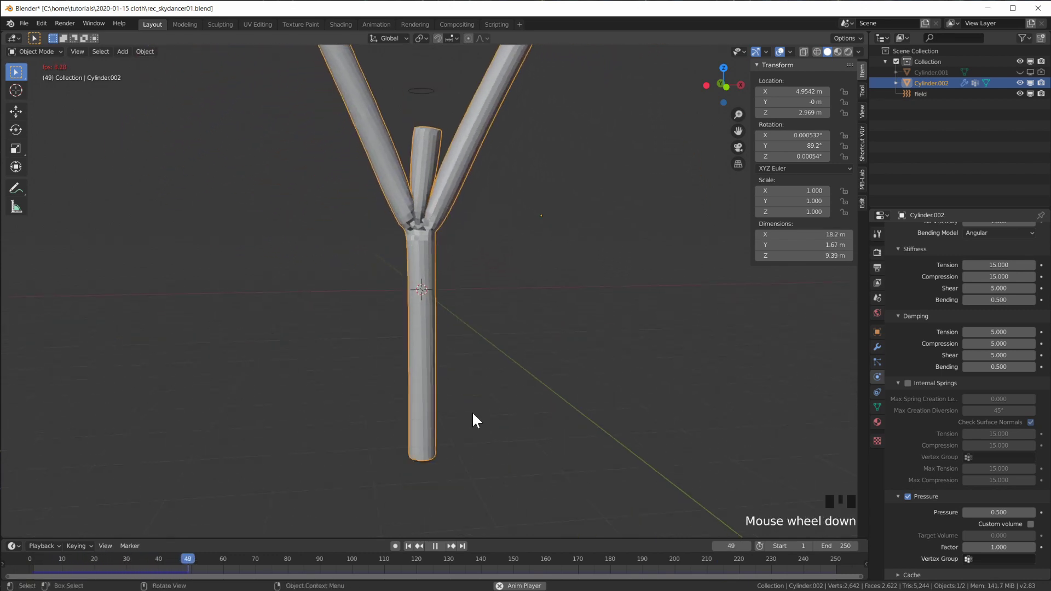
drag(1005, 518, 990, 515)
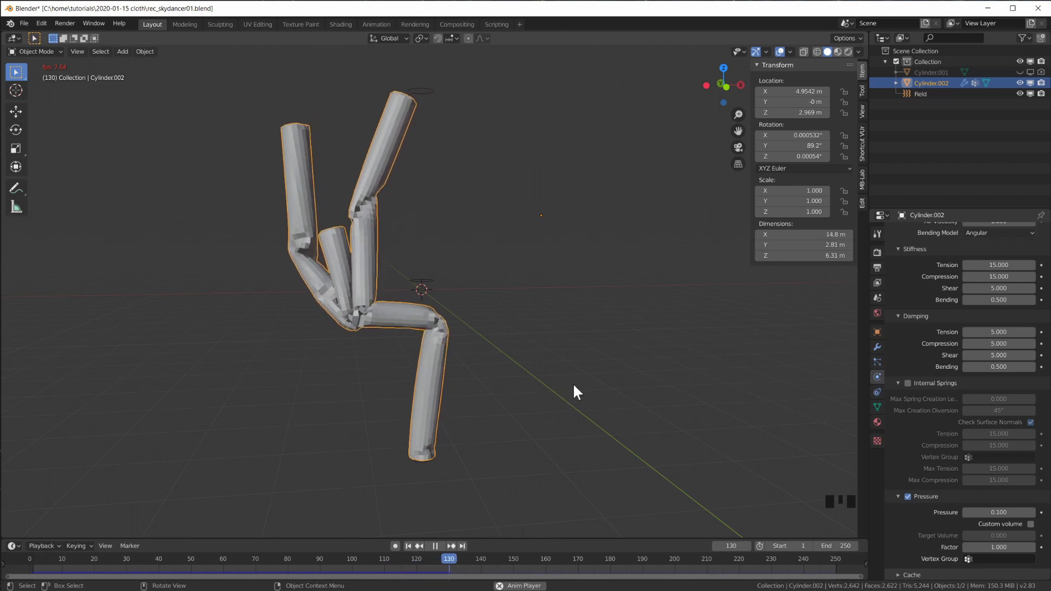
key(space)
scroll(474, 471, up, 2)
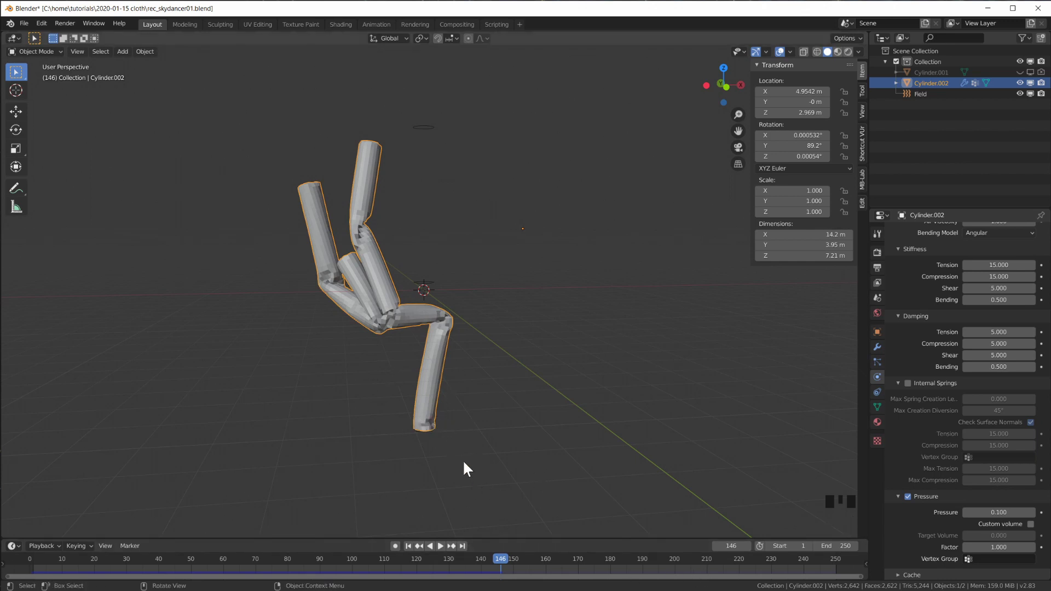
Add a cube and move it down under the dancer's foot as a base.
key(shift+a)
mouse_move(445, 255)
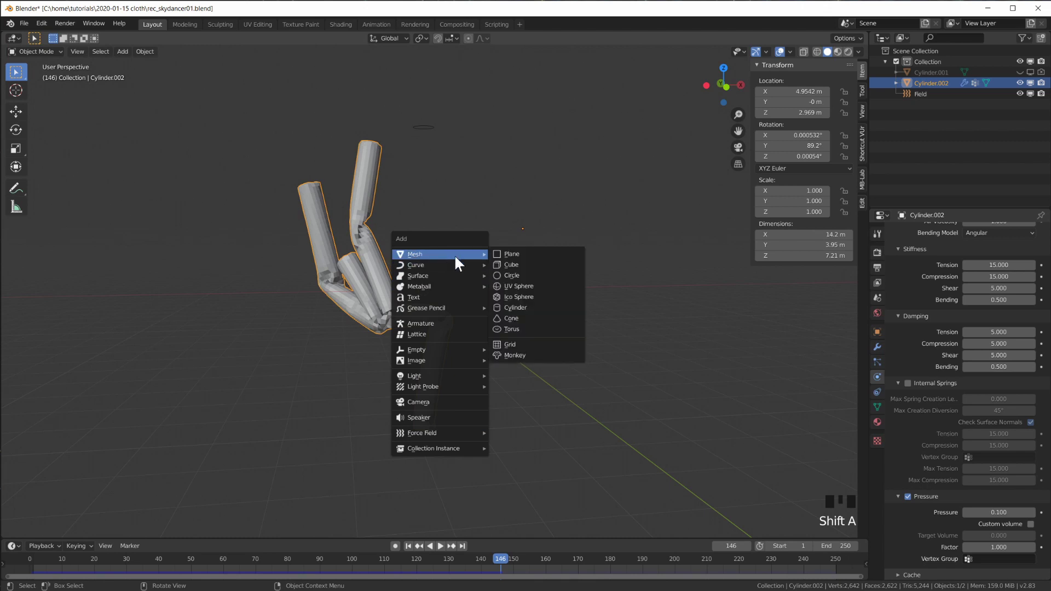
click(536, 264)
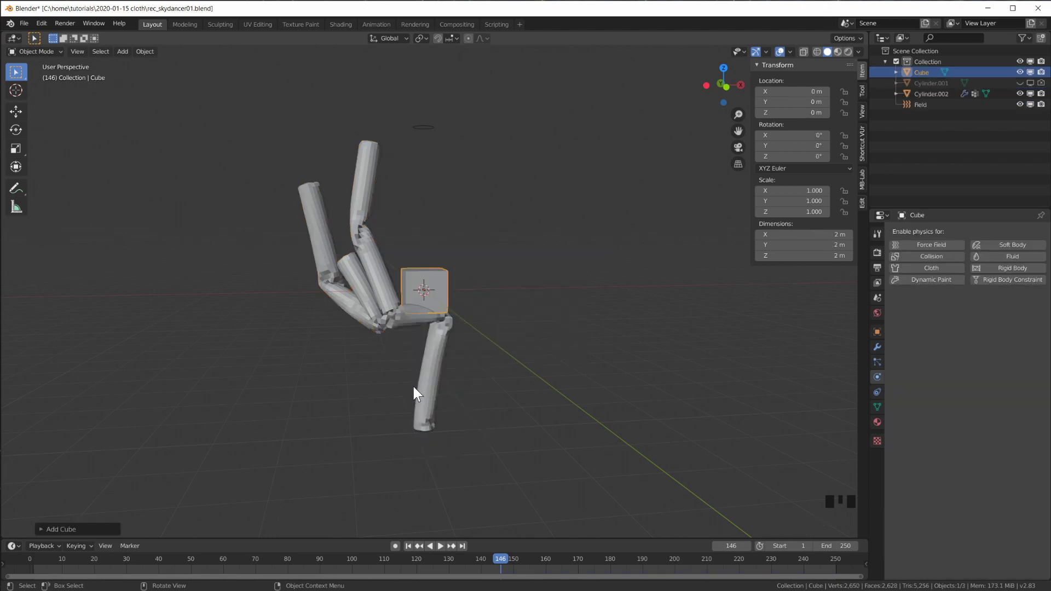
key(g)
key(z)
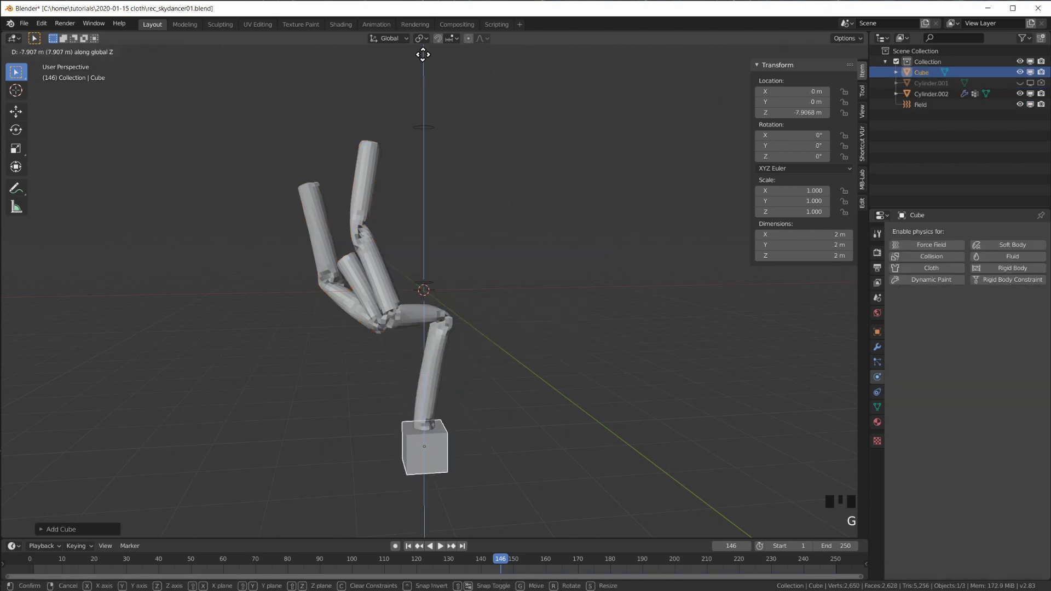
click(423, 55)
scroll(441, 251, up, 2)
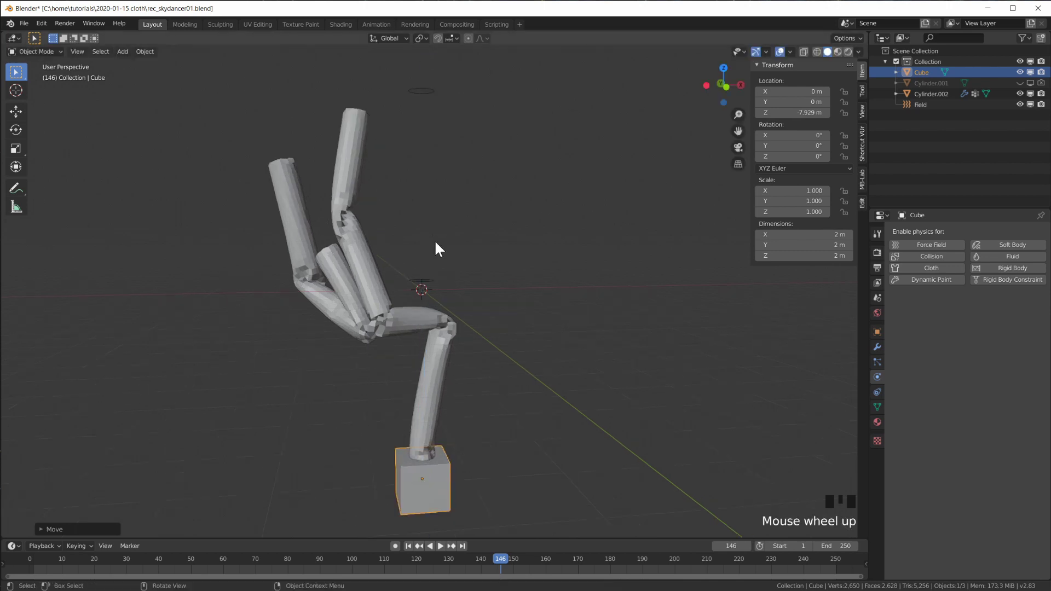
shift+middle_drag(442, 251, 458, 346)
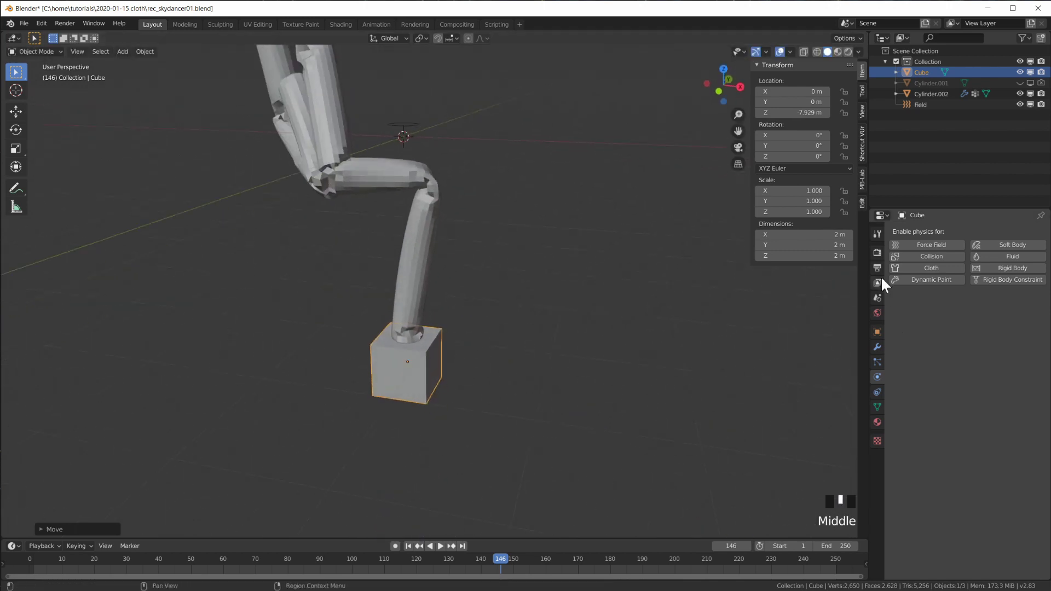
Add a Bevel modifier to the base cube to round its edges.
click(877, 347)
click(936, 230)
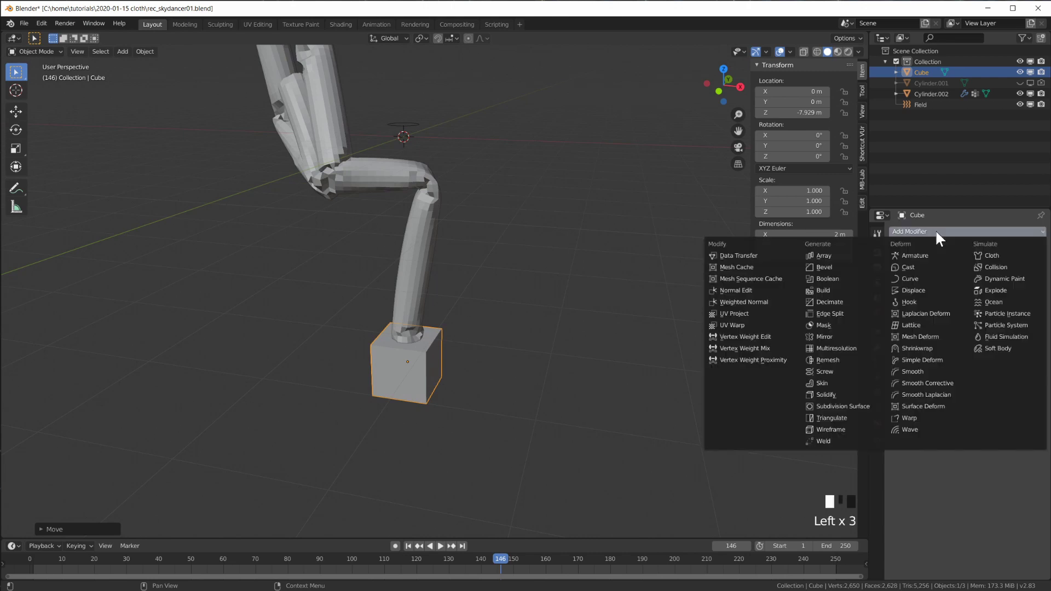
click(932, 232)
click(856, 268)
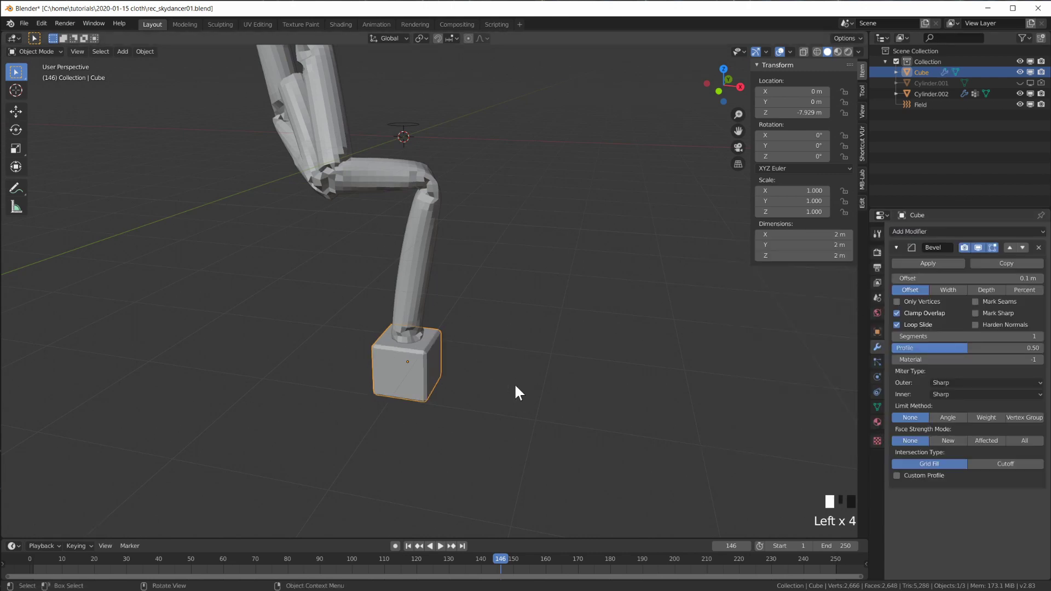
middle_drag(514, 382, 477, 420)
scroll(501, 389, up, 2)
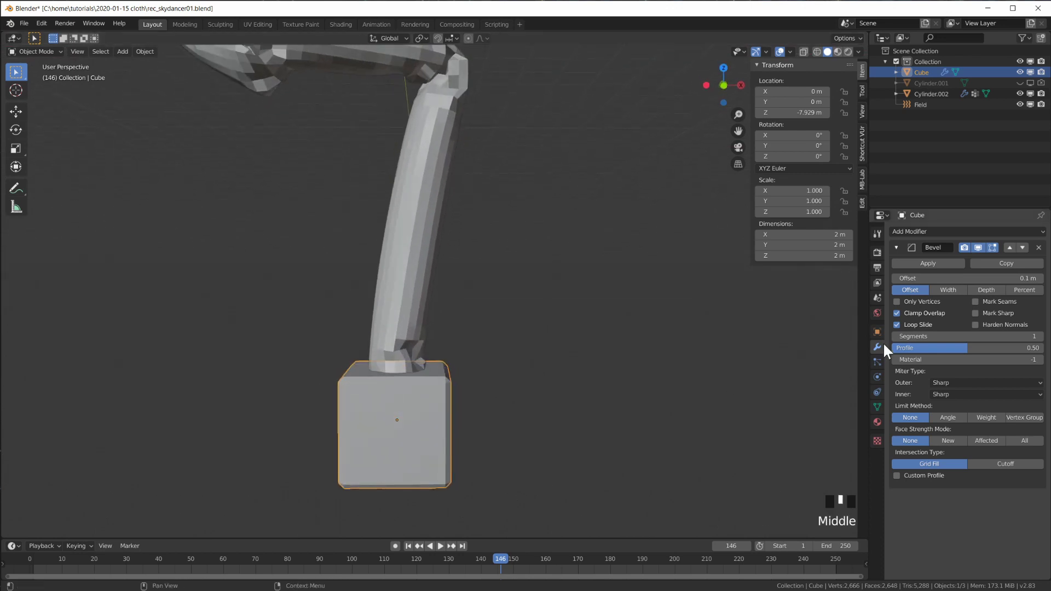
Enable Collision physics on the base cube.
click(878, 378)
click(932, 257)
scroll(444, 322, down, 7)
Add a plane, scale it up and move it down beneath the cube.
key(shift+a)
mouse_move(482, 322)
click(528, 324)
key(s)
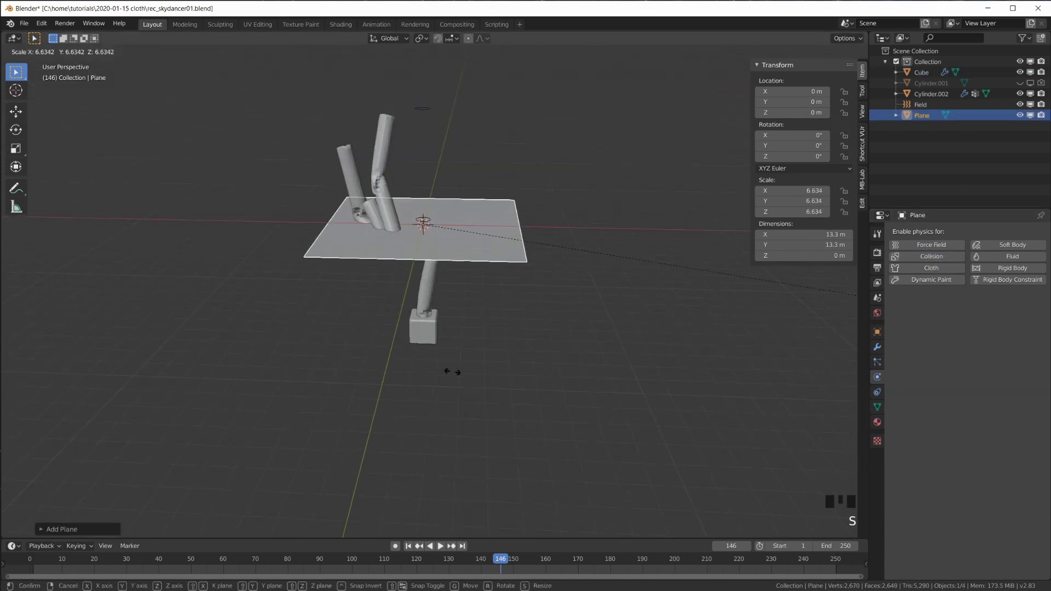
click(507, 265)
key(g)
key(z)
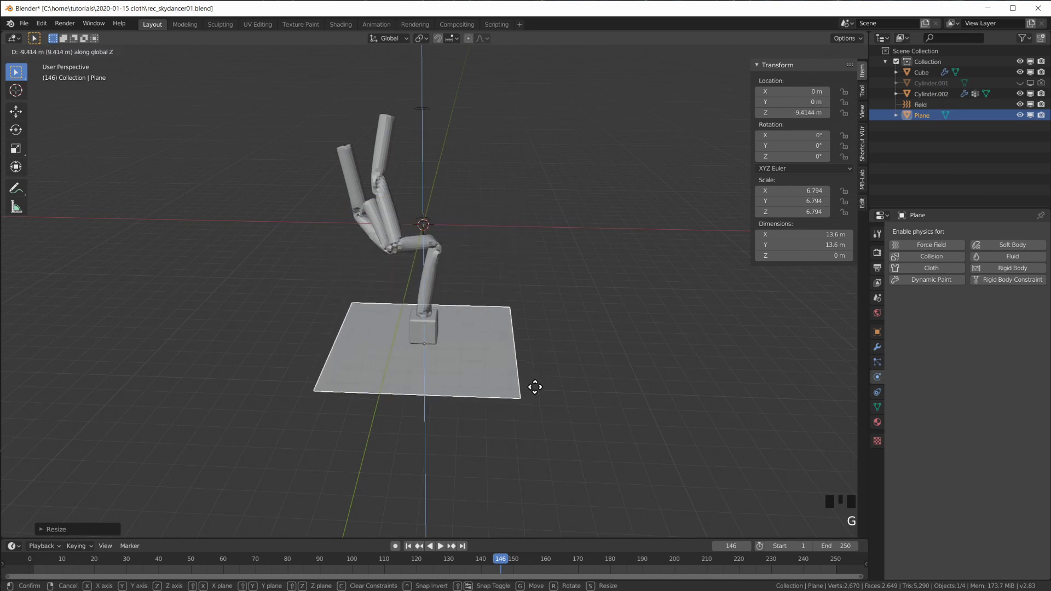
click(534, 380)
scroll(455, 384, up, 11)
scroll(466, 395, down, 6)
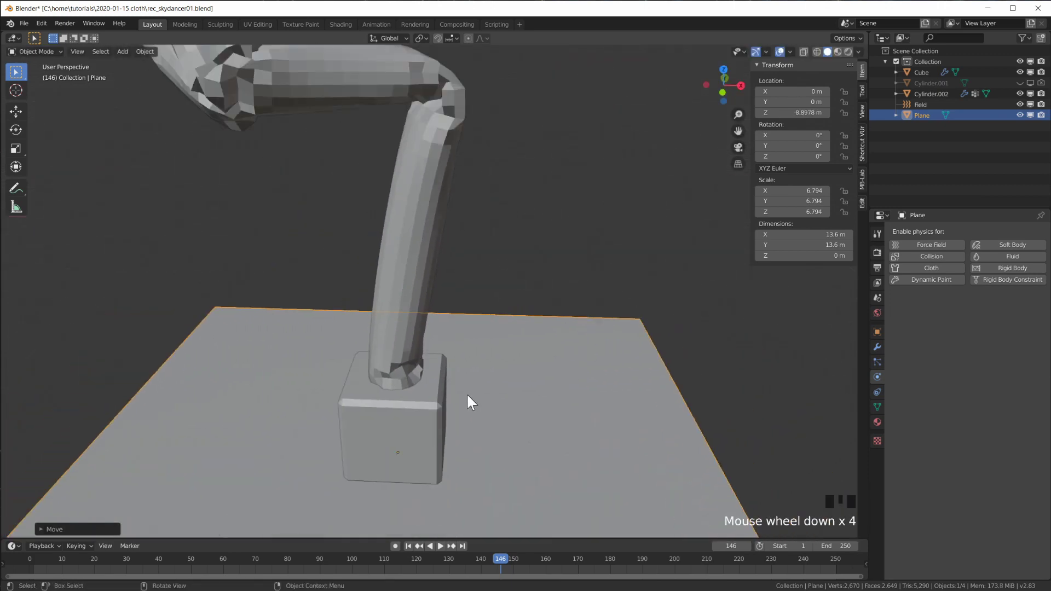
middle_drag(469, 402, 477, 379)
Settle the plane just under the cube and enable Collision physics on it.
key(g)
click(482, 378)
click(931, 256)
scroll(483, 312, down, 4)
middle_drag(483, 312, 509, 307)
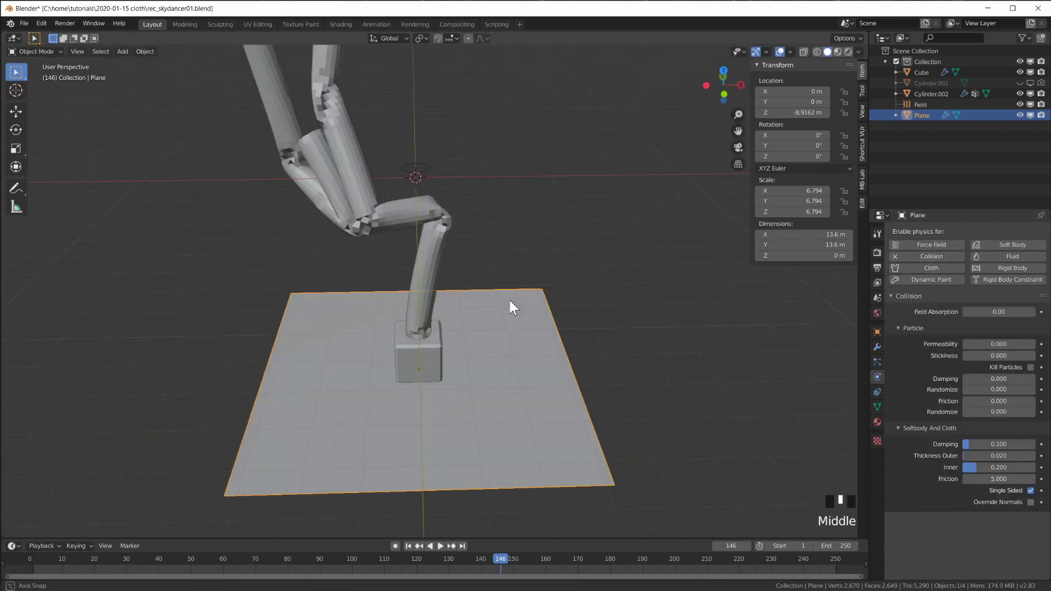
scroll(536, 389, down, 3)
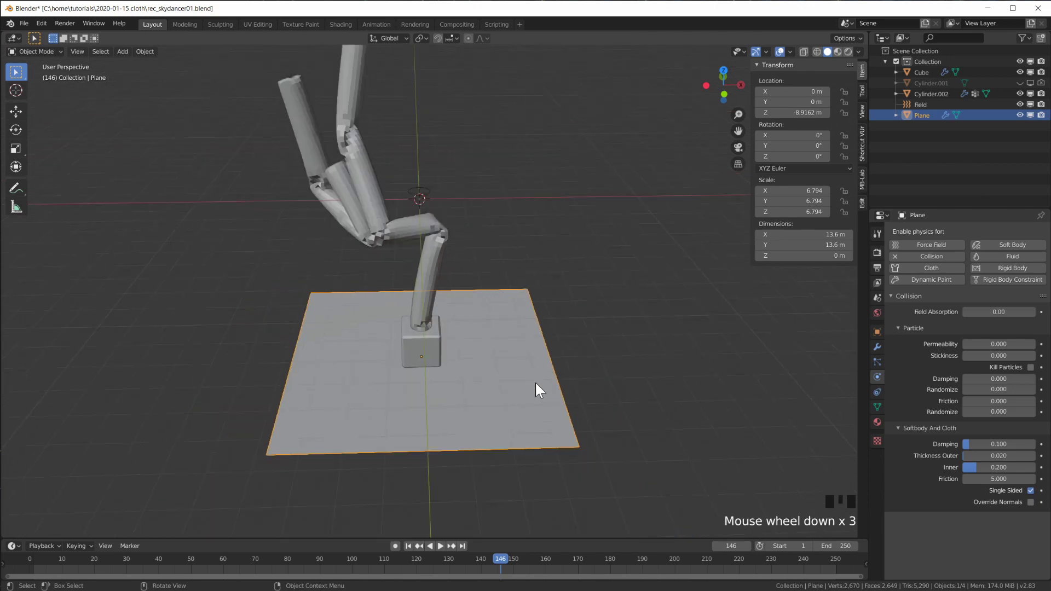
Enlarge the ground plane to scale 12.771 and return to frame 1.
key(s)
click(567, 383)
scroll(560, 431, down, 3)
scroll(556, 418, up, 1)
middle_drag(556, 418, 503, 422)
click(408, 546)
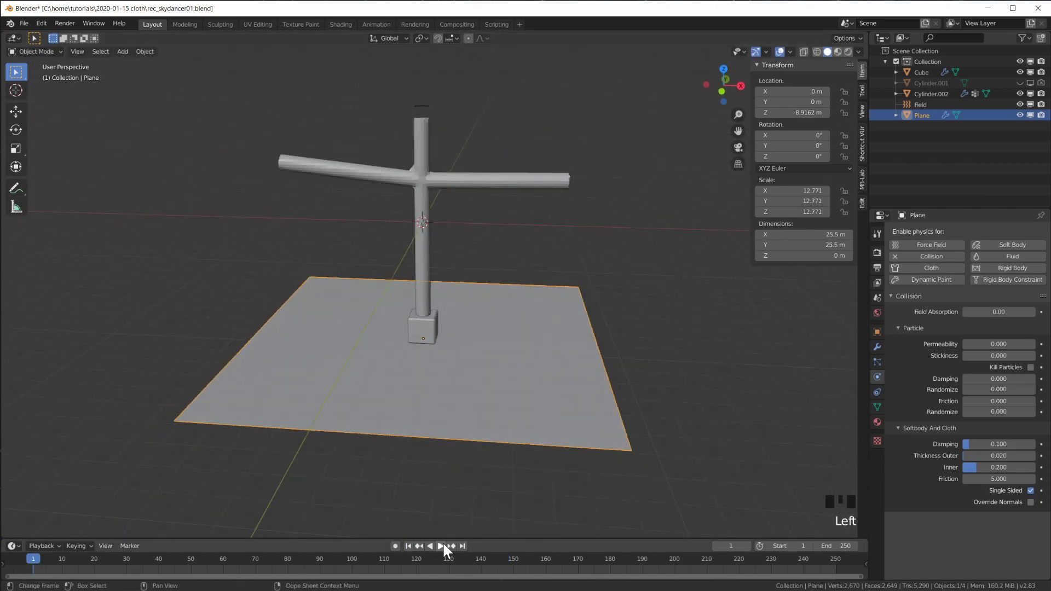
Play the simulation, select Cylinder.002 and scroll through its Cloth physics panel.
click(440, 546)
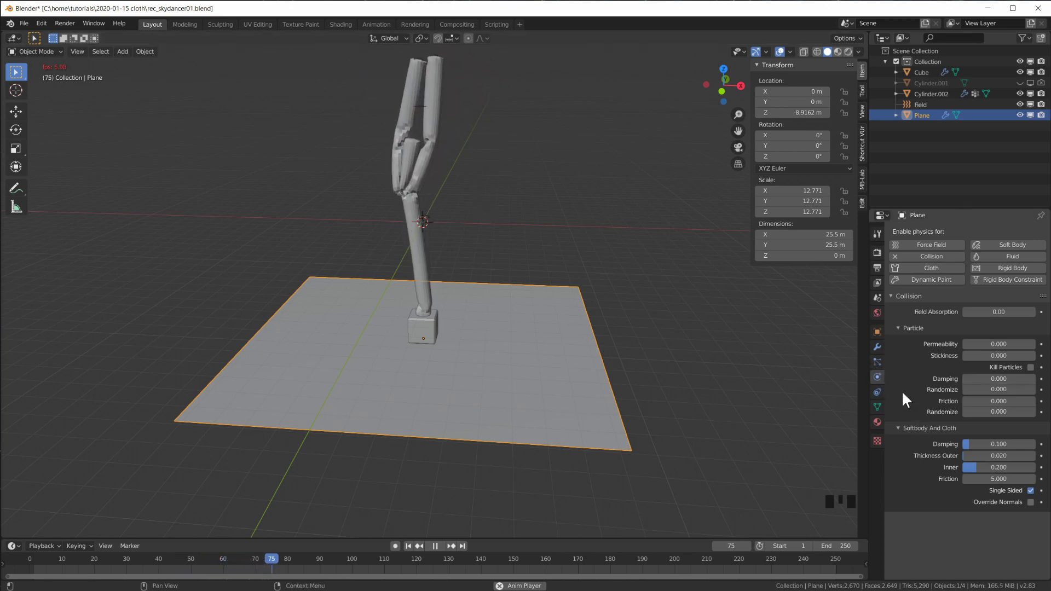
click(420, 257)
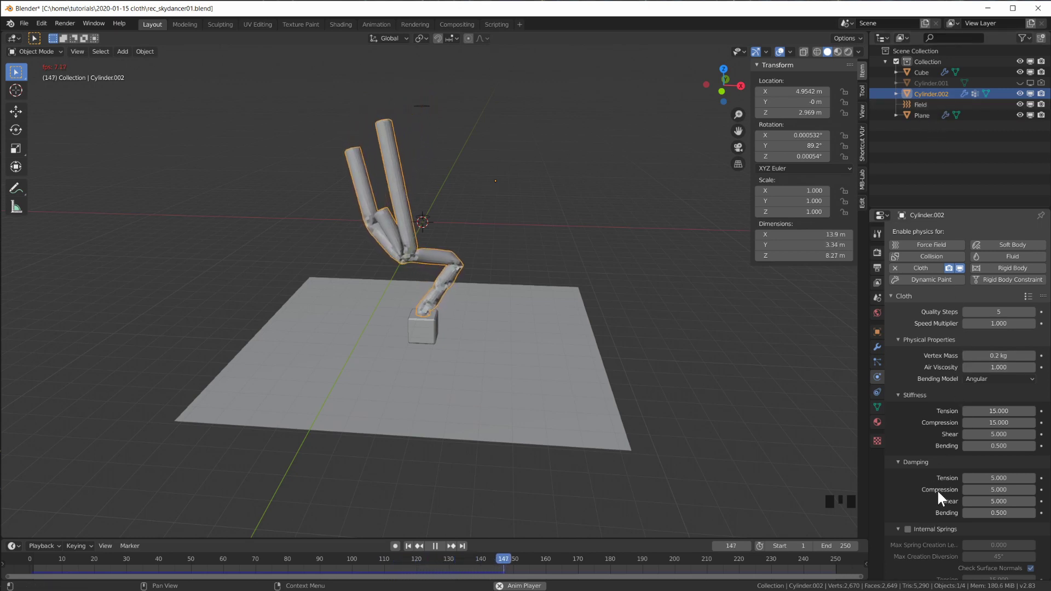
middle_drag(937, 489, 948, 384)
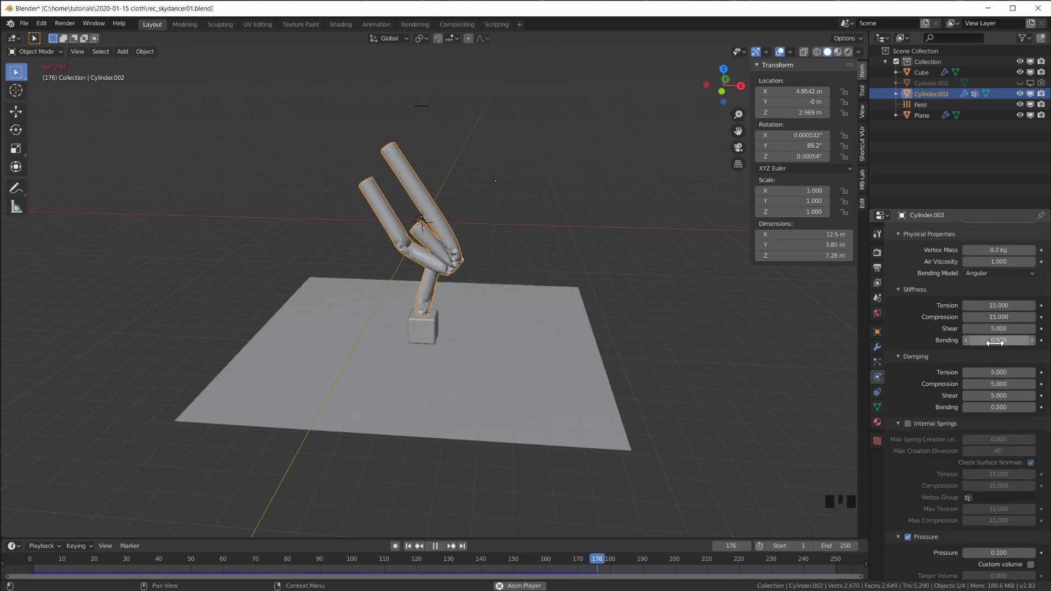
middle_drag(980, 554, 982, 343)
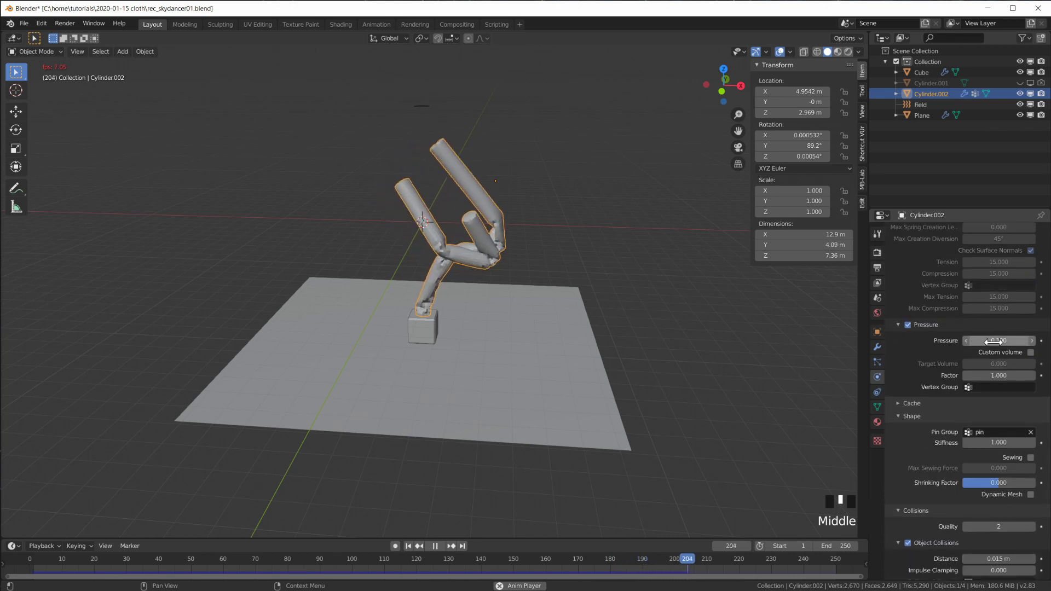
Zoom and pan the viewport to frame the dancer's cube base.
scroll(469, 294, up, 5)
scroll(469, 294, down, 2)
shift+middle_drag(485, 338, 484, 358)
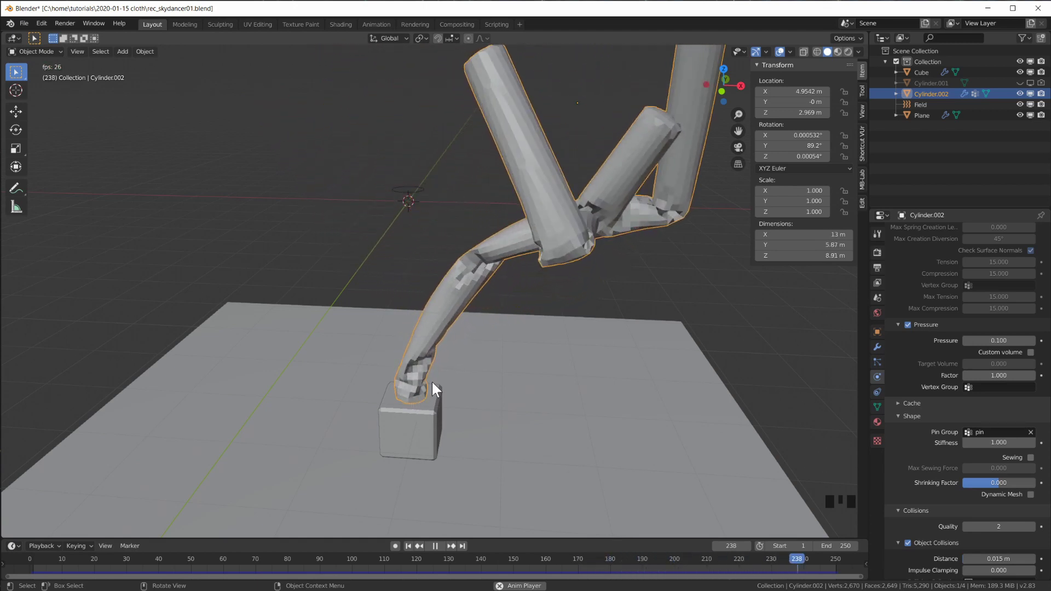
Apply Shade Smooth to the cloth tube while the playback runs.
scroll(433, 380, down, 3)
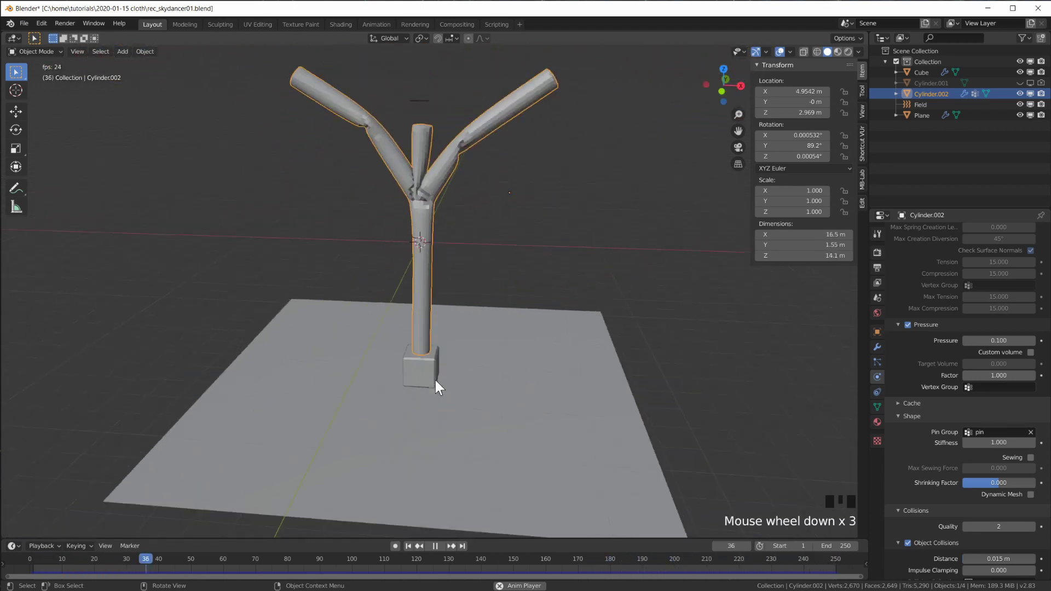
right_click(418, 281)
click(420, 282)
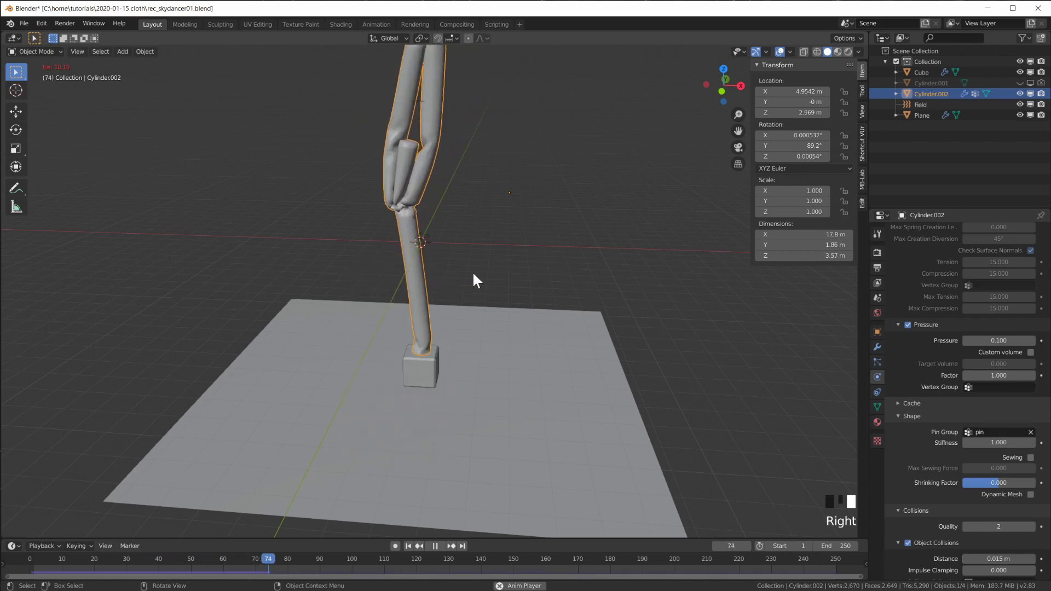
middle_drag(468, 222, 484, 211)
scroll(734, 337, up, 3)
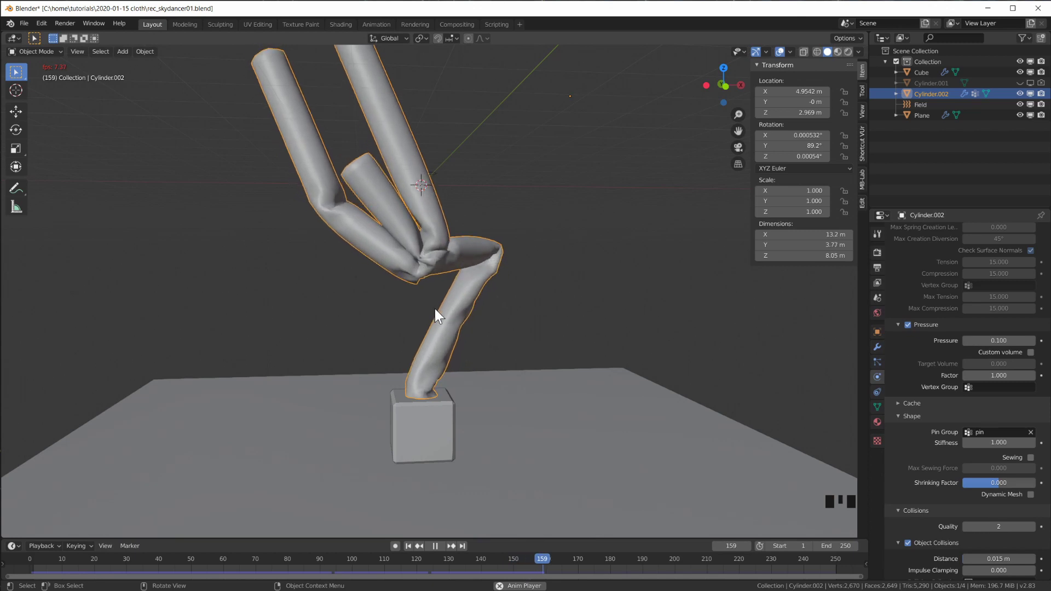
Stop the playback at frame 169.
key(space)
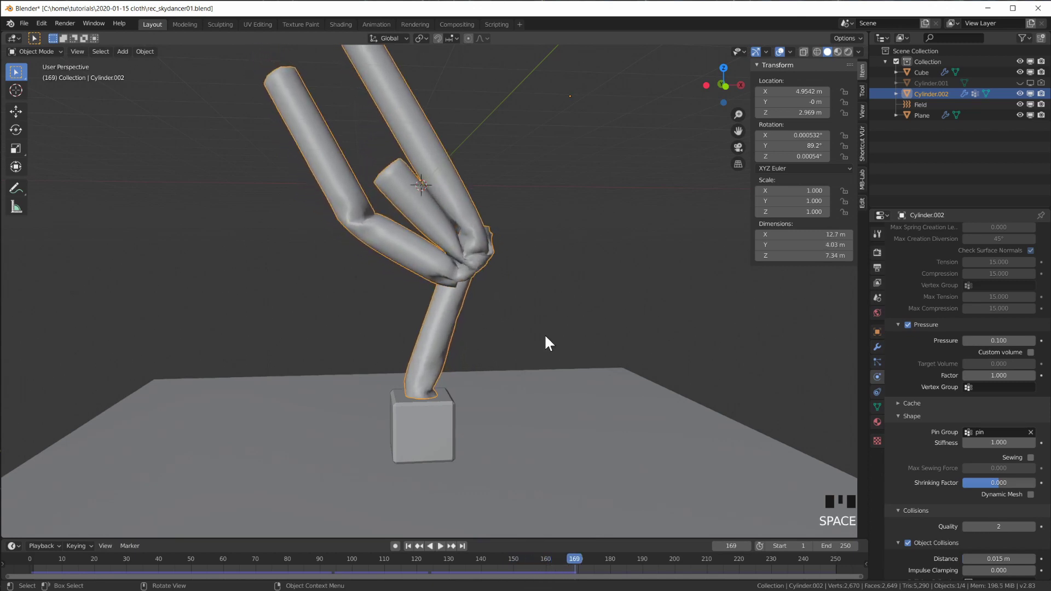
scroll(544, 332, down, 1)
scroll(546, 336, up, 1)
Open skydancer01.blend and orbit the right viewport into a perspective view.
click(24, 23)
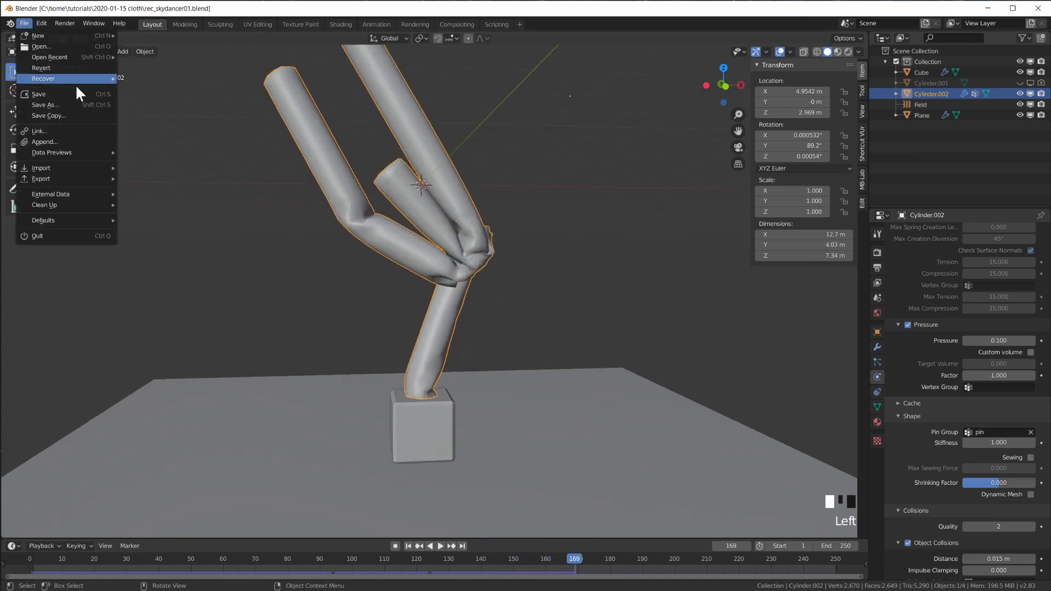
click(42, 46)
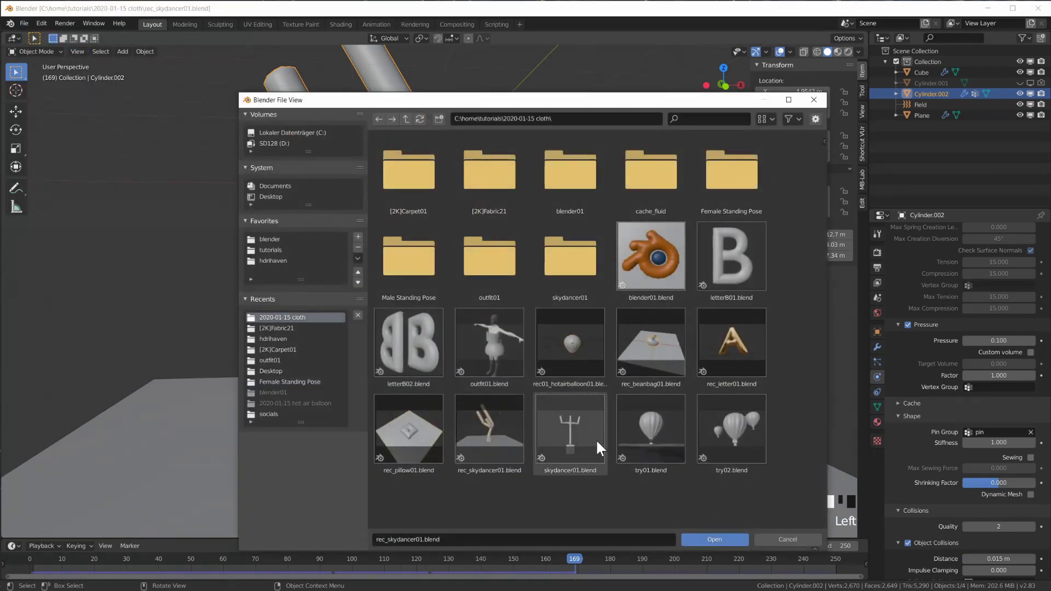
click(597, 439)
click(717, 540)
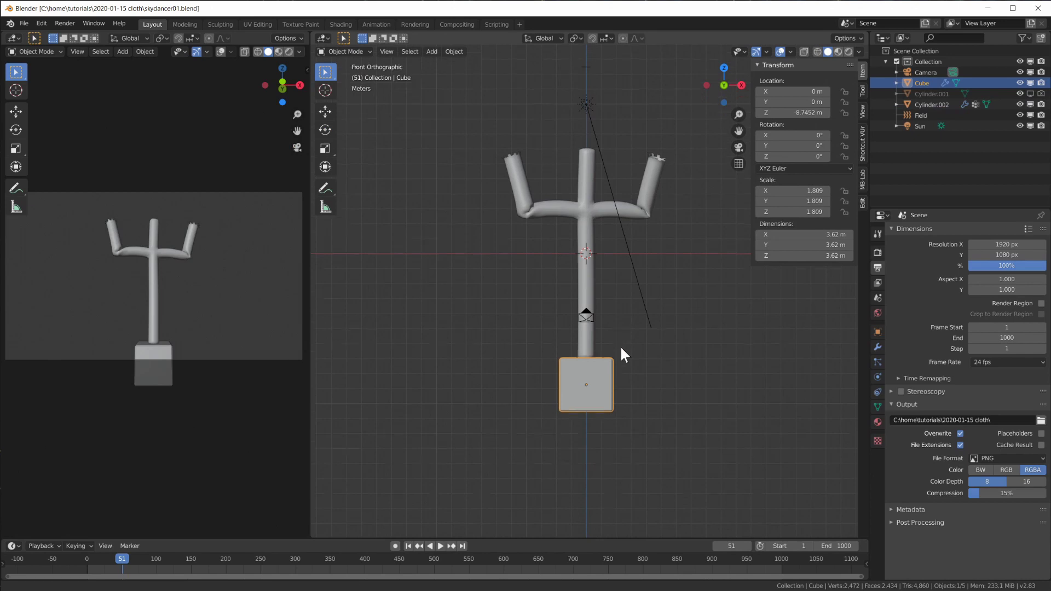
middle_drag(623, 364, 642, 227)
Switch the left viewport to Rendered shading, deselect all and widen that viewport.
click(568, 254)
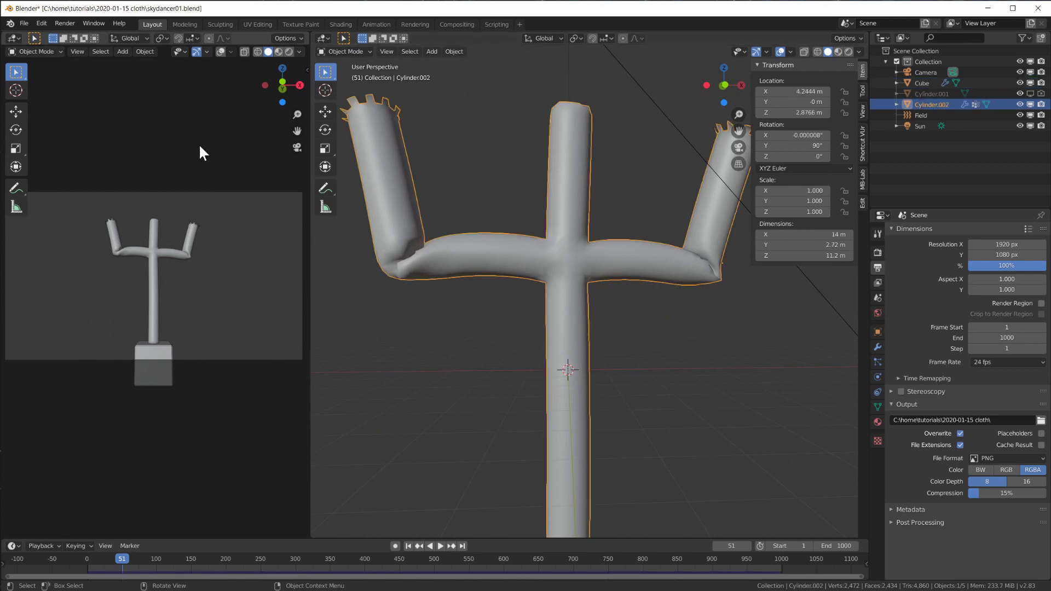
click(291, 50)
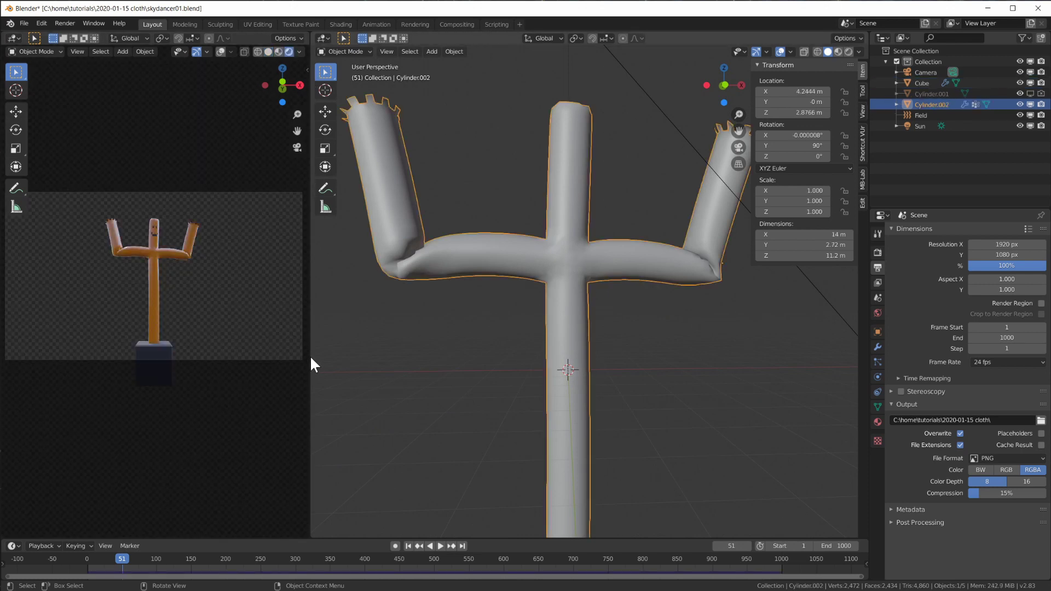
drag(506, 365, 505, 364)
drag(307, 365, 499, 381)
Zoom in and out on the dancer's orange checkered texture and black face.
scroll(212, 235, up, 10)
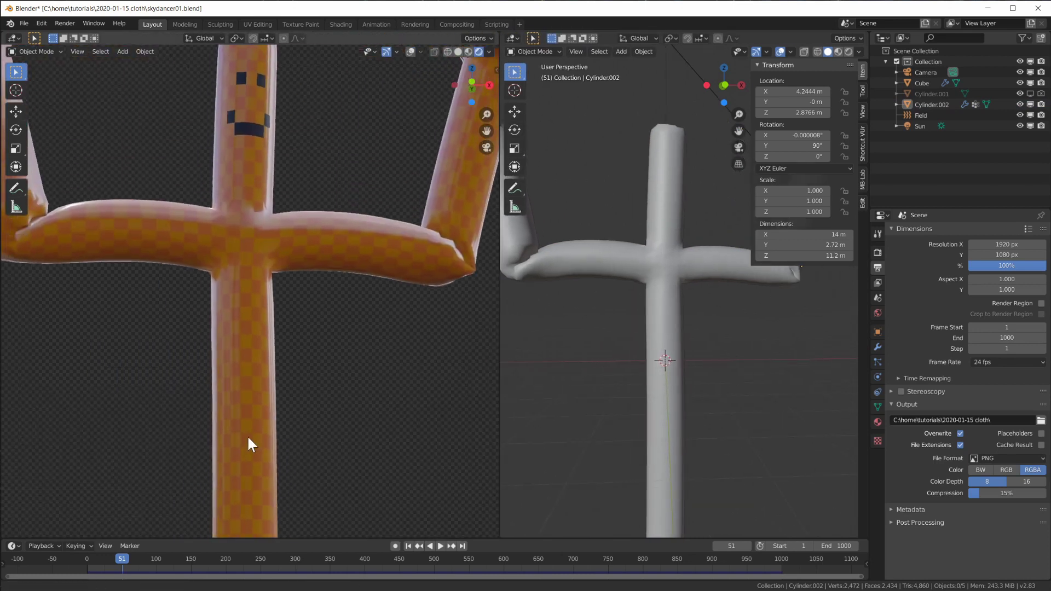
scroll(250, 307, down, 8)
scroll(228, 301, up, 10)
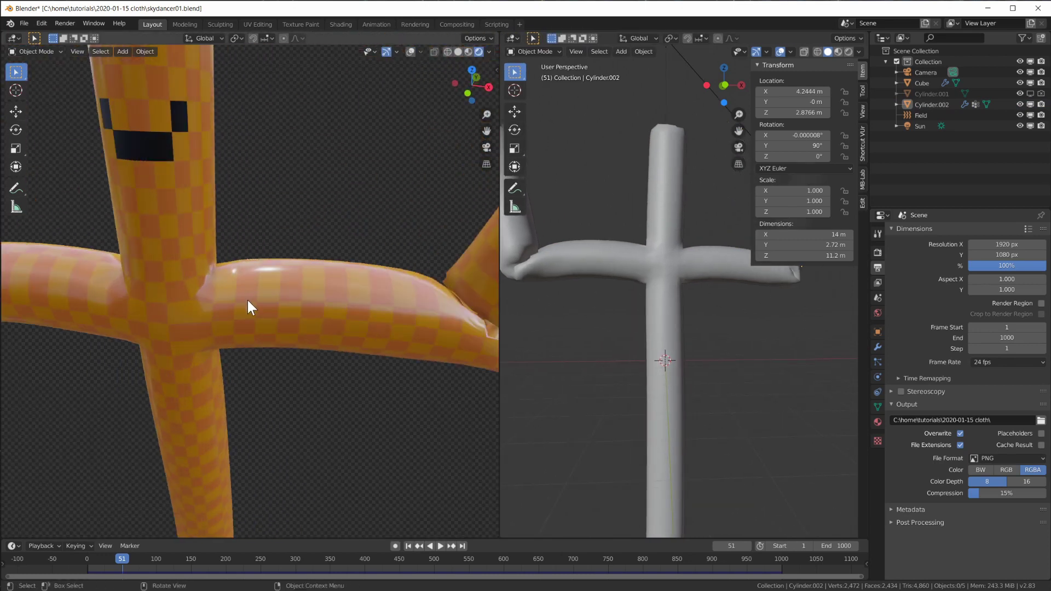
scroll(307, 299, down, 3)
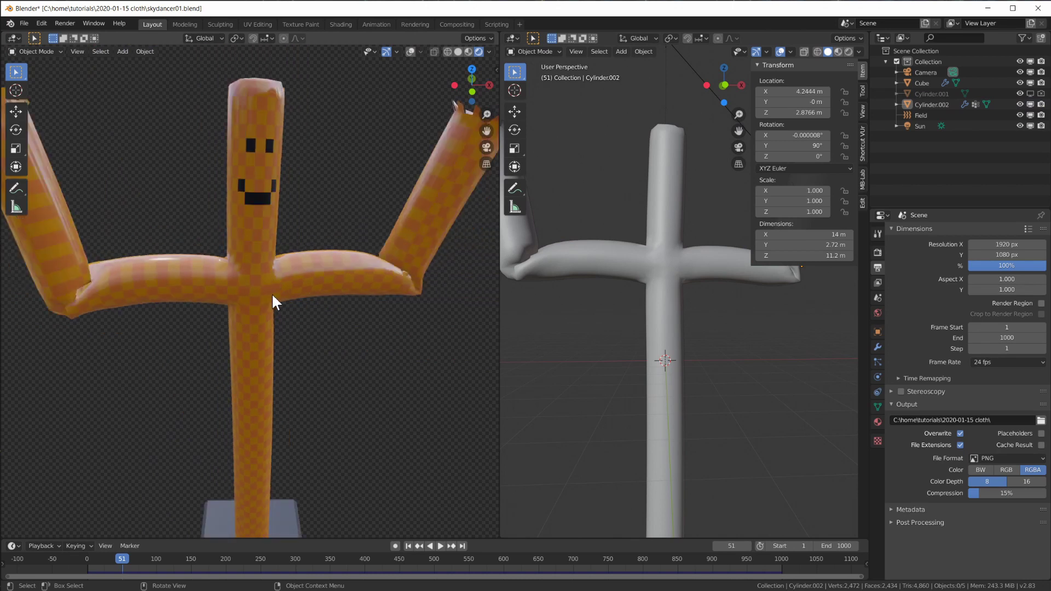
scroll(300, 187, down, 4)
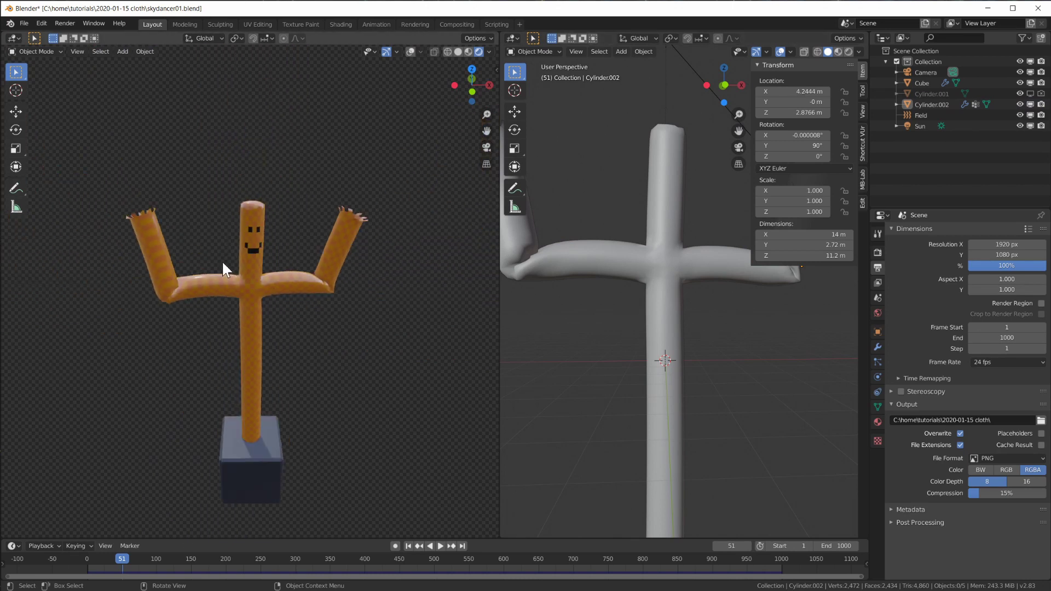
scroll(233, 258, up, 6)
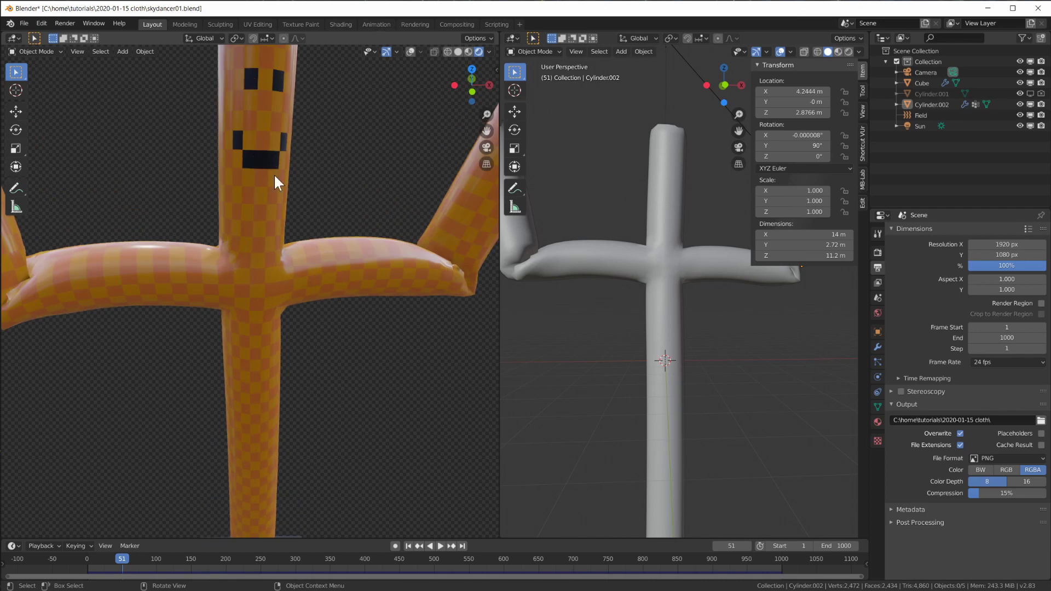
scroll(280, 189, down, 6)
Inspect Cylinder.002's three material slots in Edit Mode, then return to Object Mode and play.
click(679, 232)
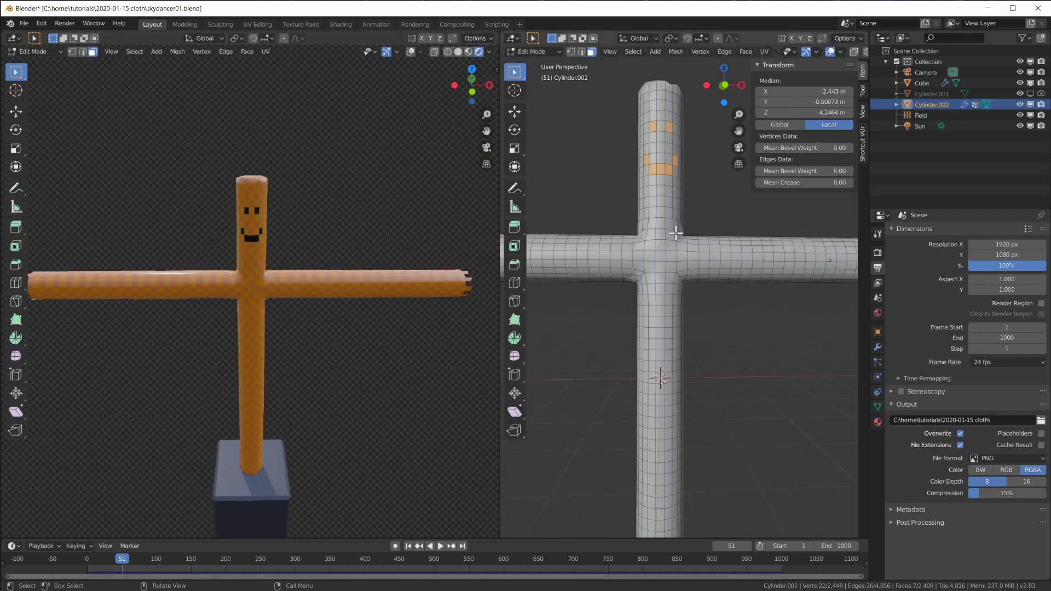
key(Tab)
shift+middle_drag(679, 238, 758, 347)
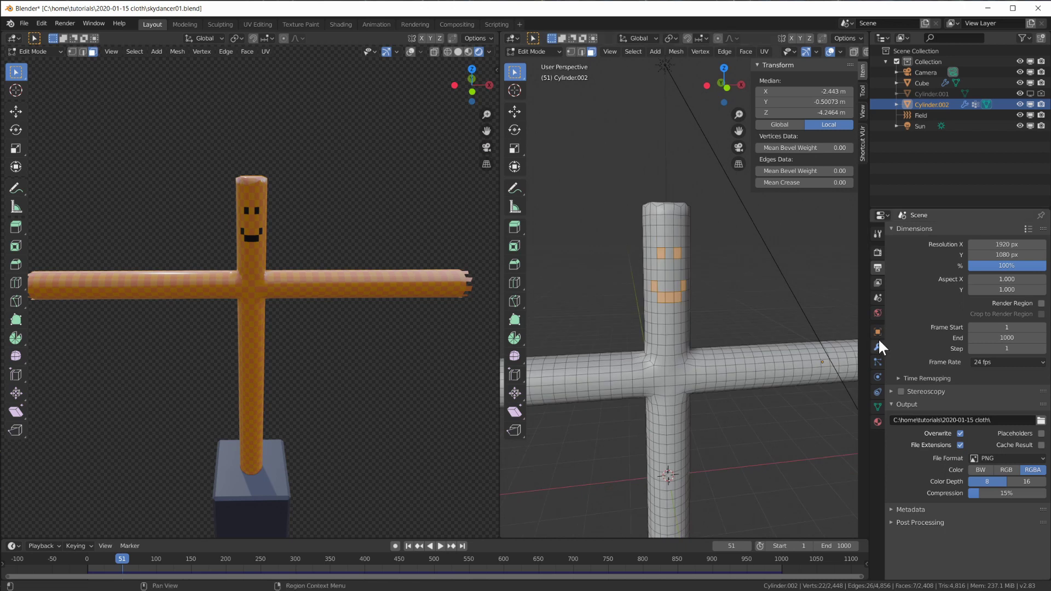
click(878, 423)
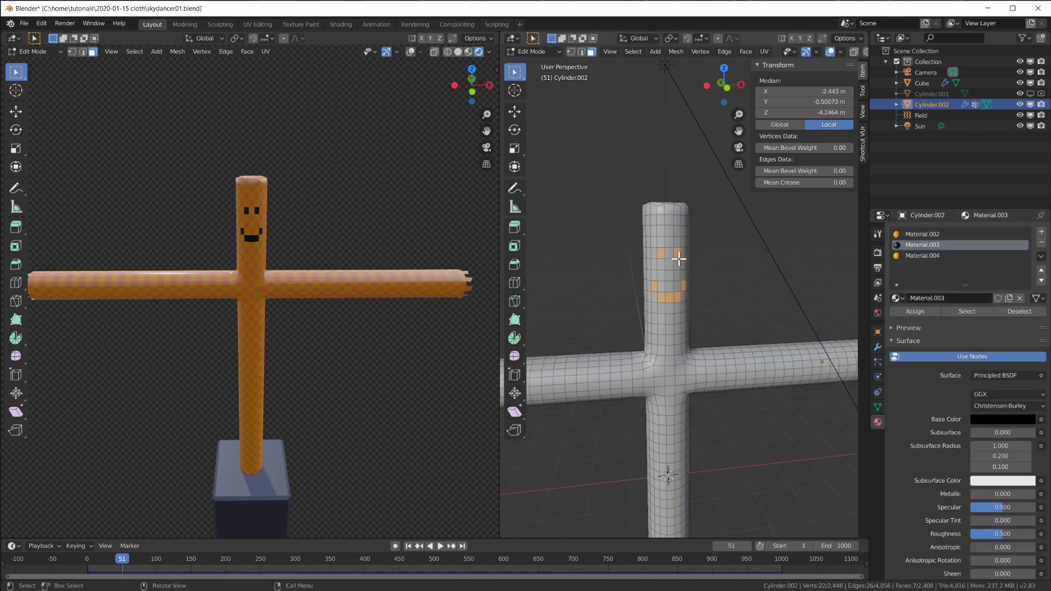
key(Tab)
key(space)
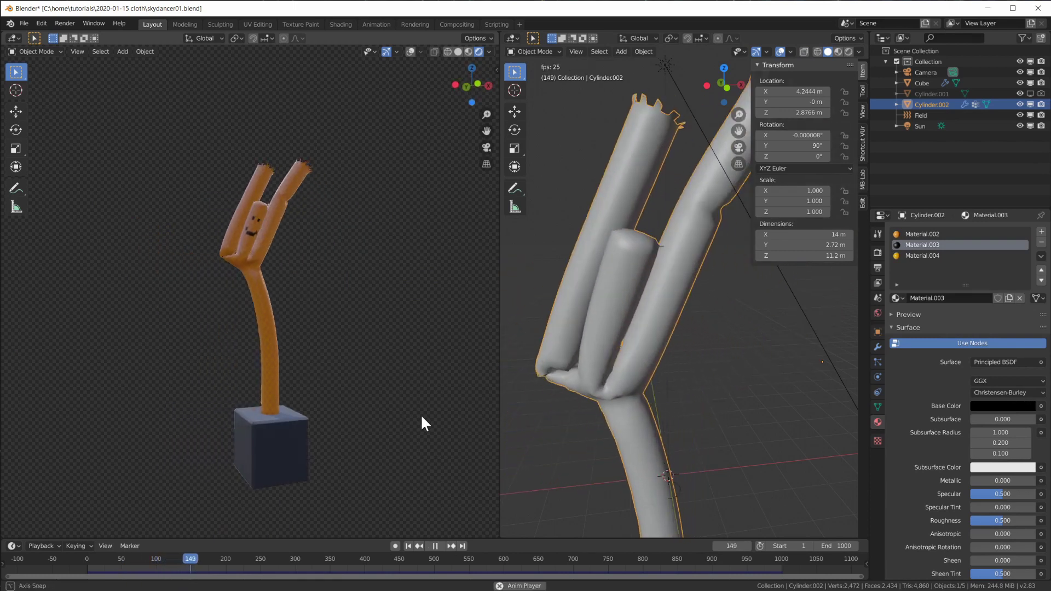
Stop playback at frame 255 and show the dancer's Cloth physics settings.
key(space)
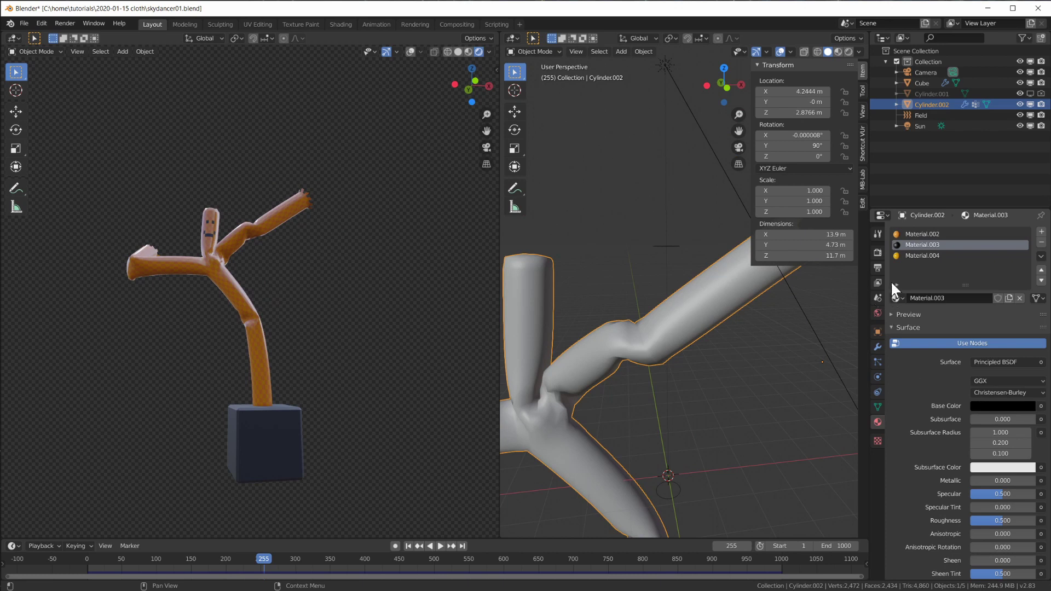
scroll(782, 424, down, 5)
scroll(781, 424, up, 5)
click(878, 377)
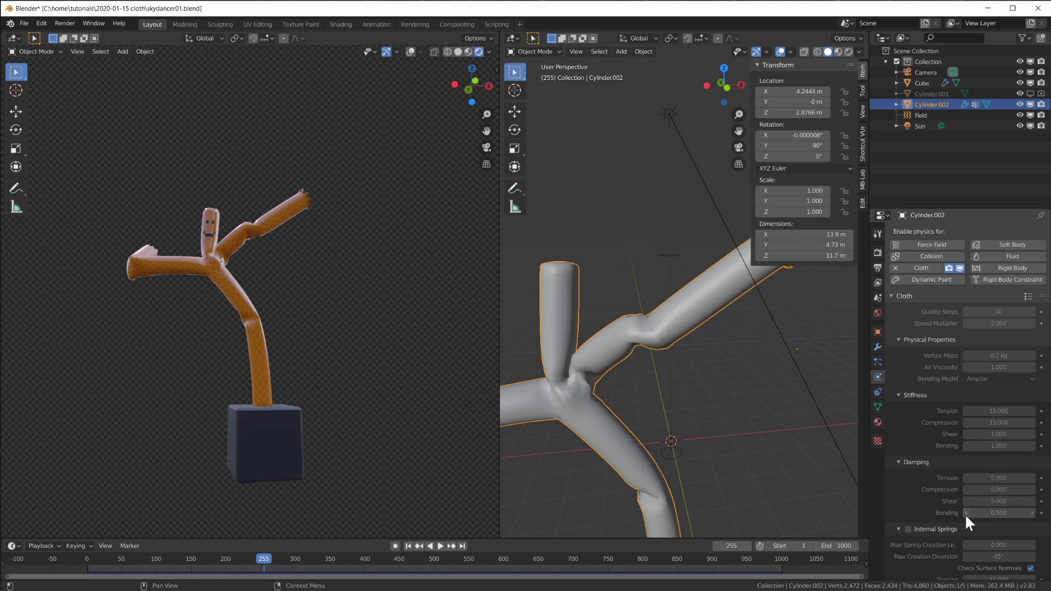
Scroll down the Cloth settings and expand the Property Weights panel.
scroll(991, 519, down, 8)
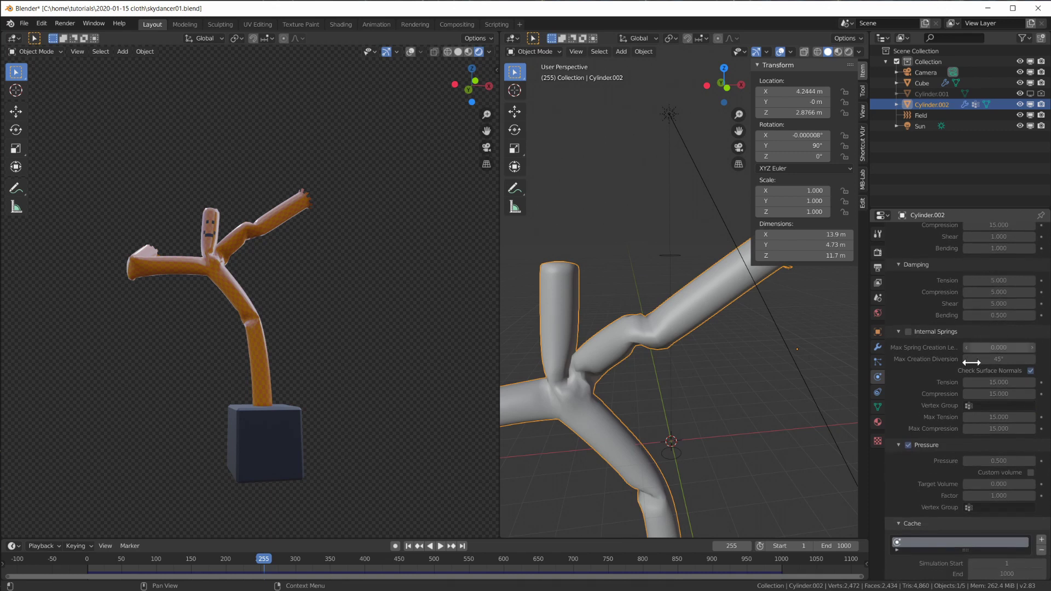
scroll(974, 438, down, 5)
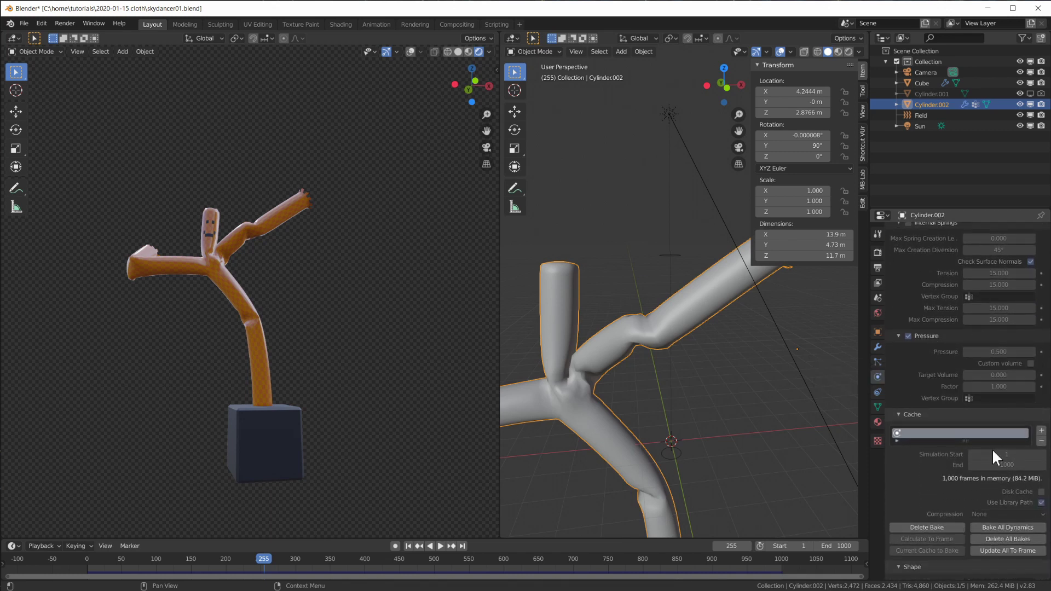
scroll(986, 458, down, 10)
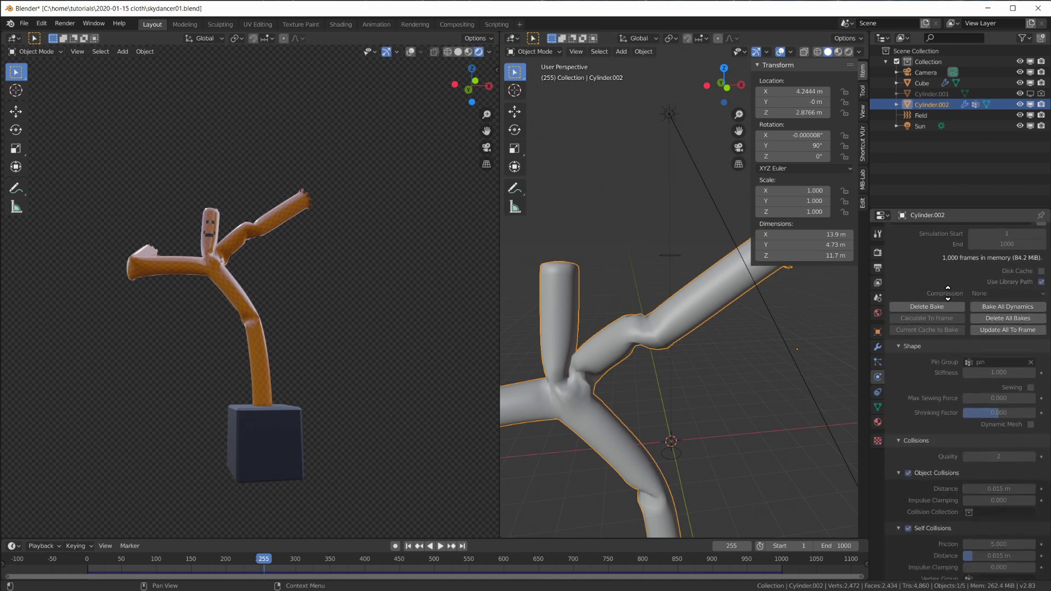
scroll(761, 454, down, 5)
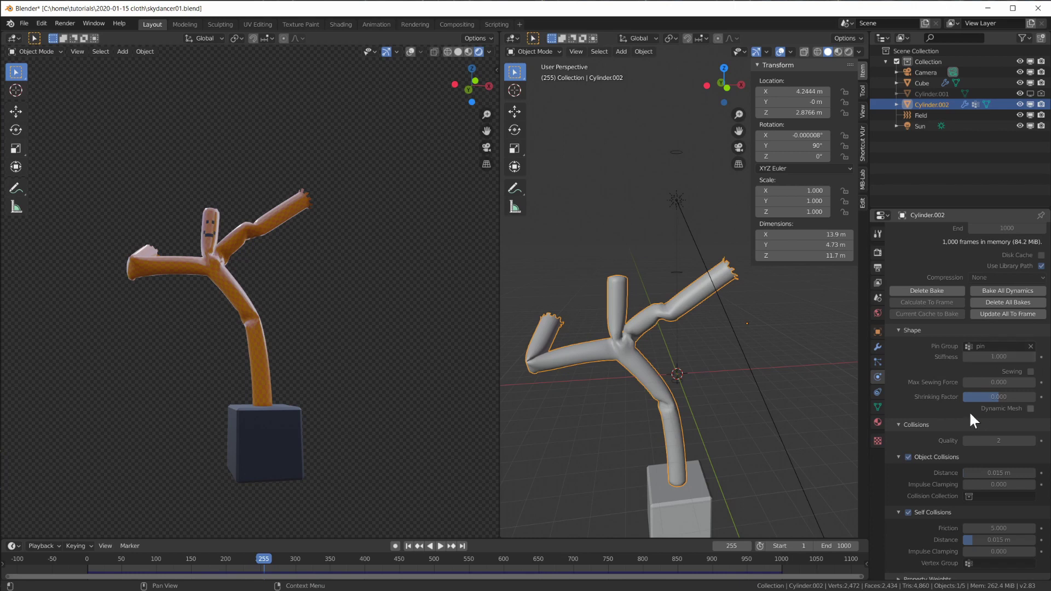
scroll(950, 495, down, 1)
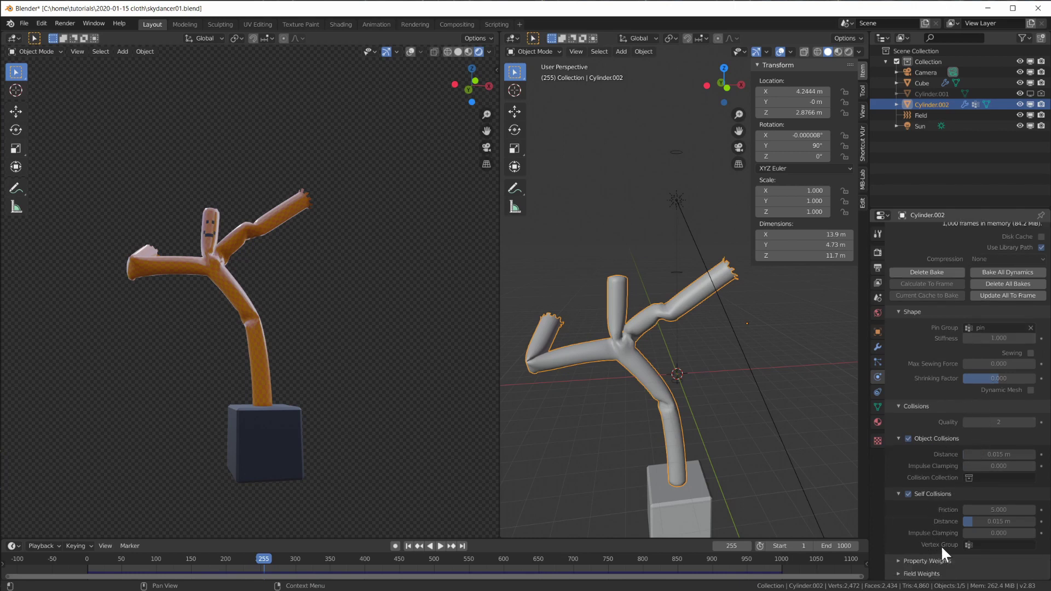
click(900, 561)
middle_drag(899, 559, 935, 374)
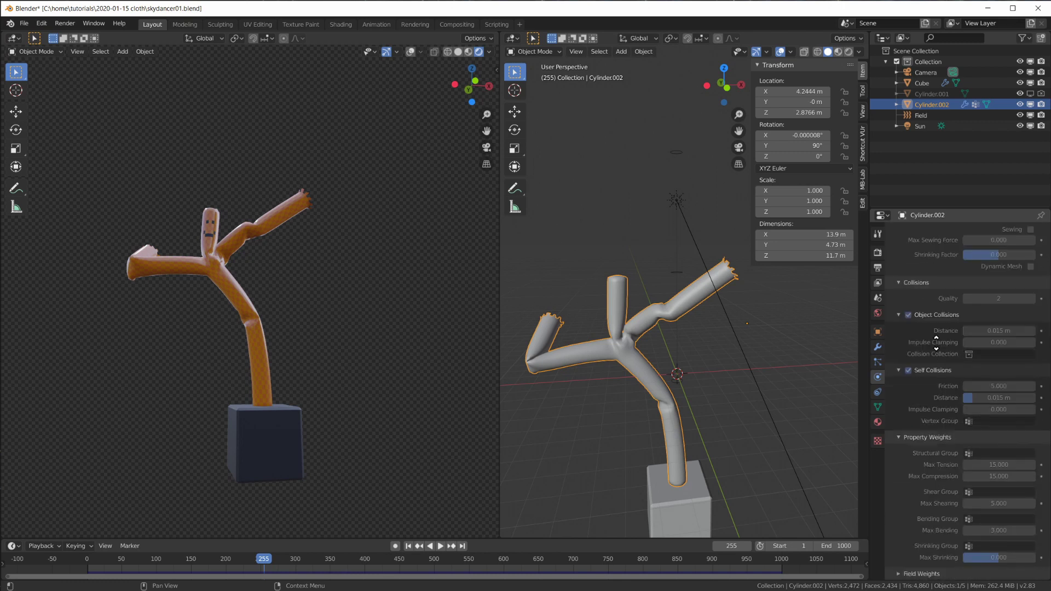
Expand Field Weights, then select the wind Field to show its force-field settings.
click(900, 573)
middle_drag(900, 573, 935, 366)
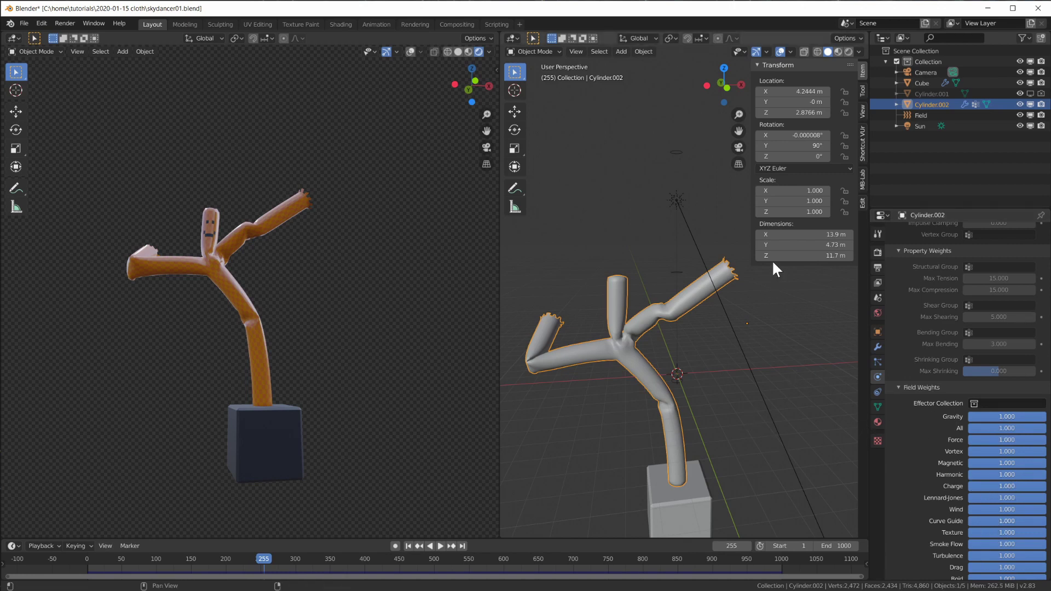
click(921, 115)
middle_drag(715, 445, 767, 361)
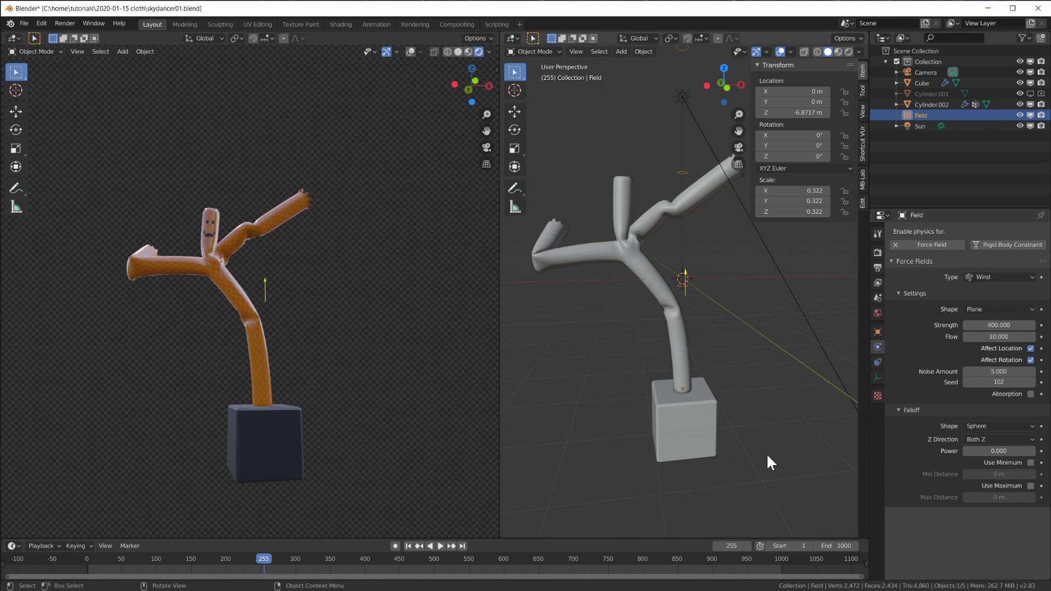
Play the wind-driven simulation and zoom out the right viewport.
key(space)
scroll(762, 441, down, 2)
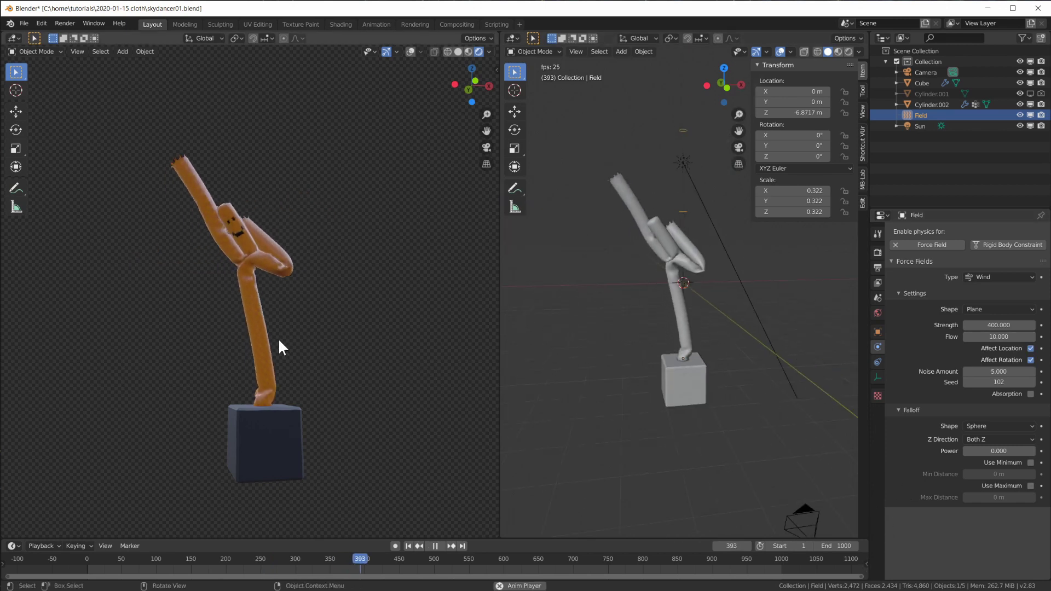